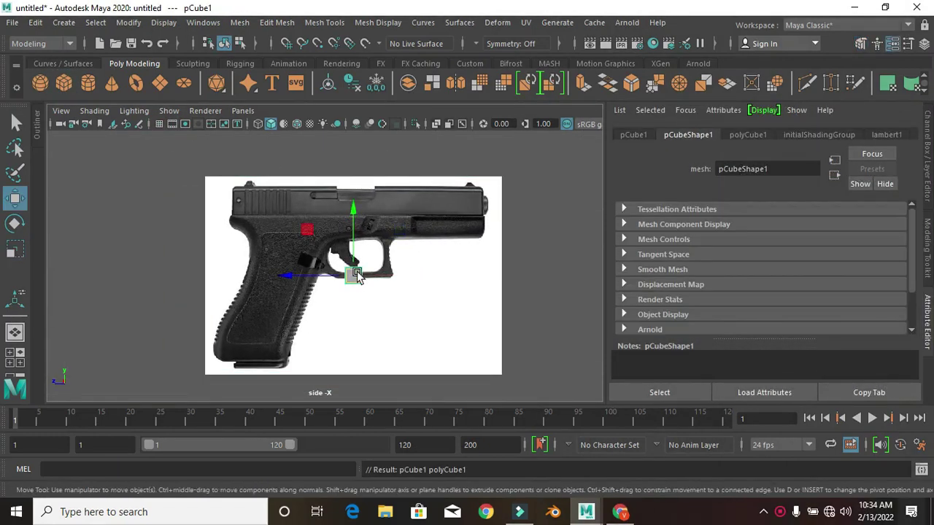
Move the cube onto the slide and scale it along the slide, shown in wireframe
scroll(298, 225, "up", 1)
mouse_move(356, 275)
left_mouse_down()
mouse_move(278, 194)
mouse_move(309, 202)
left_mouse_up()
key("r")
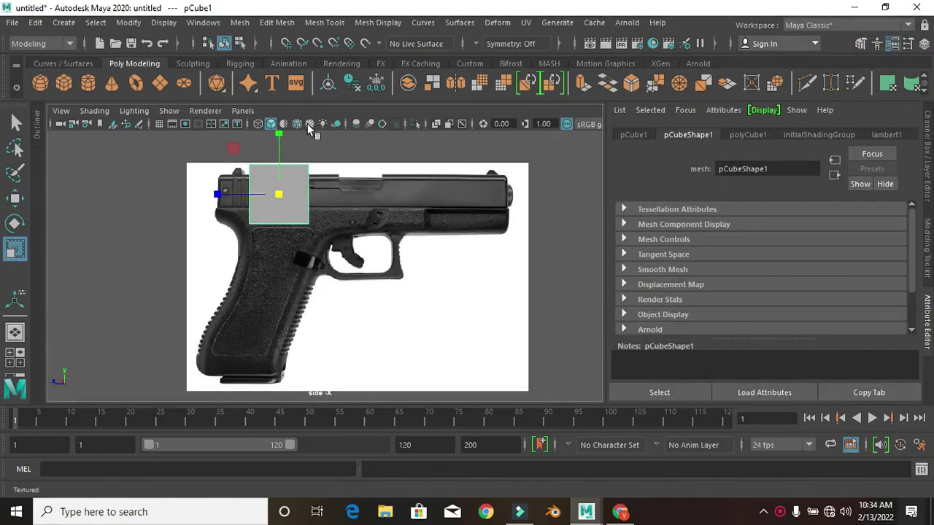
left_click_drag(217, 195, 149, 190)
key("4")
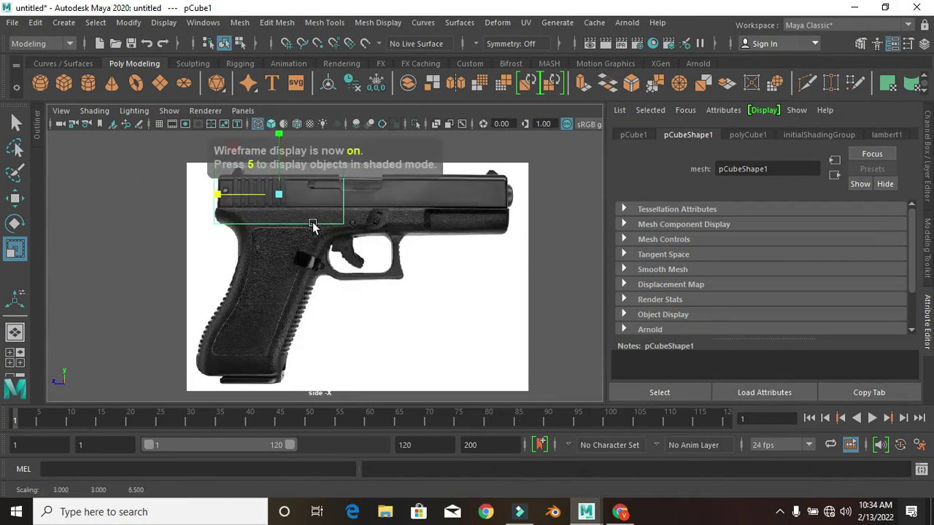
middle_click_drag(330, 187, 342, 256, "alt")
Drag the box's front vertices forward to the pistol's muzzle
right_click(341, 256)
key("space")
key("5")
mouse_move(342, 256)
left_mouse_down("alt")
mouse_move(443, 270)
mouse_move(477, 370)
left_mouse_up("alt")
right_click(375, 266)
left_click(345, 134)
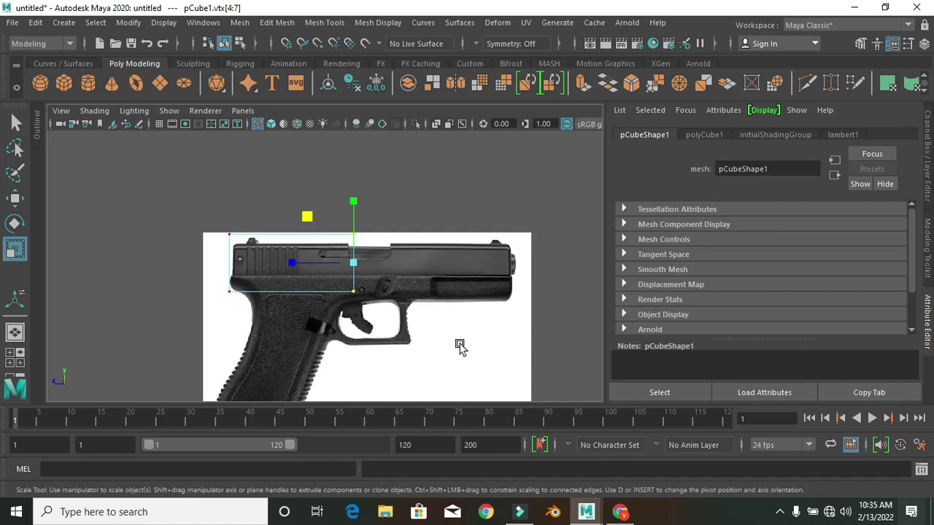
key("w")
left_click_drag(289, 263, 438, 287)
Align the box's top and bottom vertices with the slide's top edge and underside
left_click_drag(342, 260, 423, 185)
left_click_drag(370, 170, 372, 175)
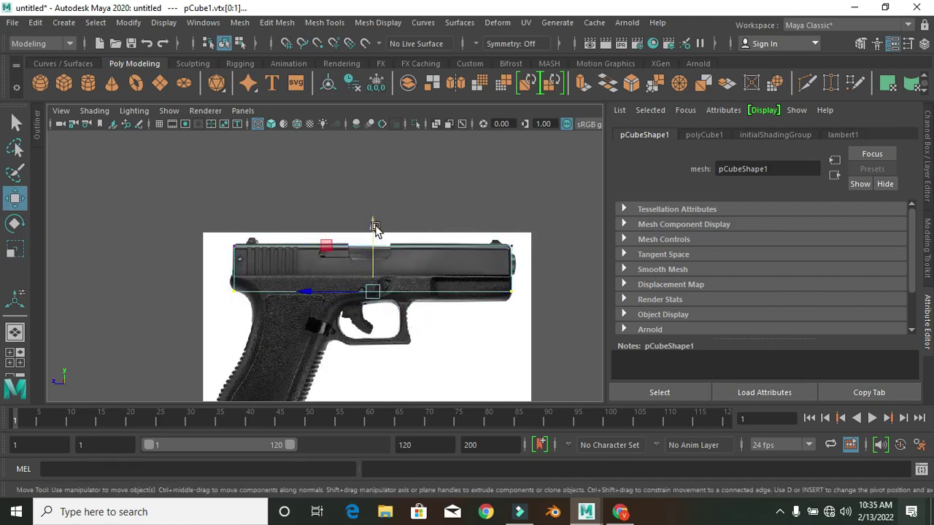
scroll(332, 266, "up", 3)
left_click_drag(173, 323, 169, 296)
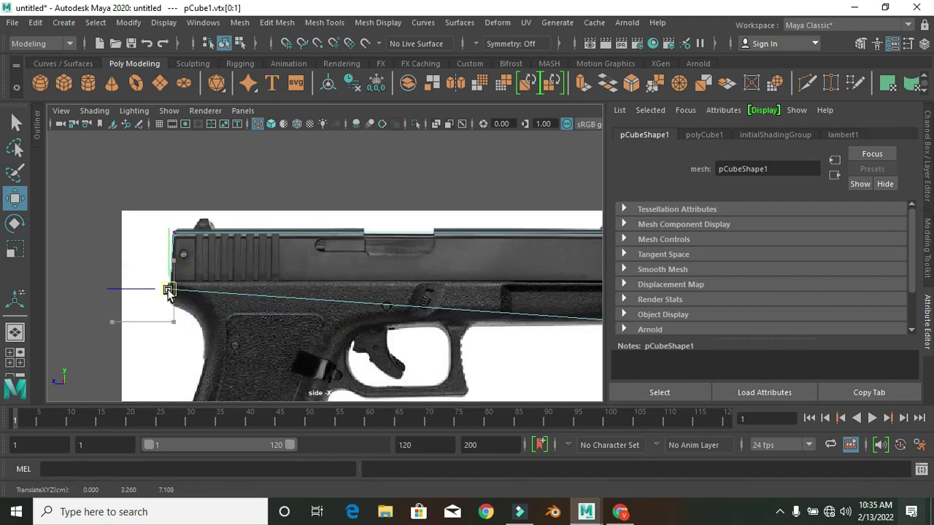
scroll(311, 263, "down", 2)
left_click_drag(448, 279, 584, 350)
left_click_drag(377, 274, 378, 244)
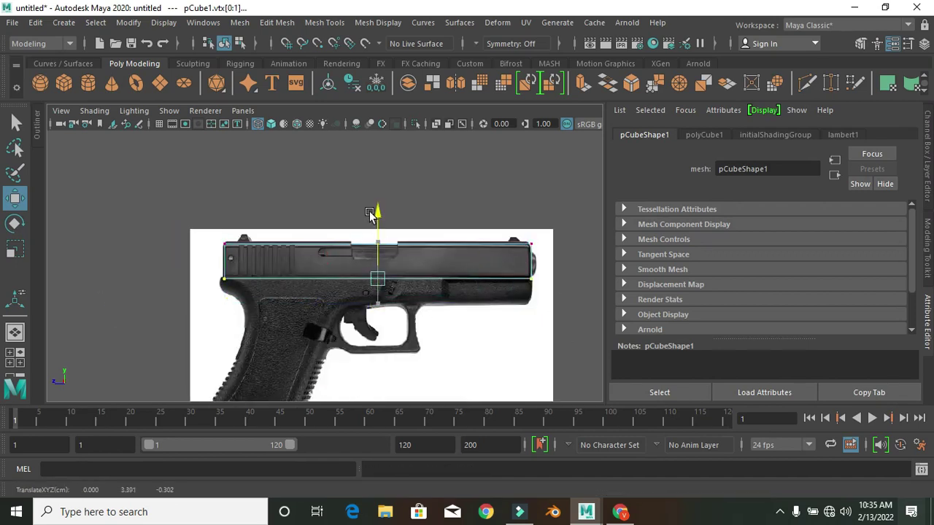
Adjust the box's rear-end vertices to match the back of the slide
scroll(392, 272, "up", 3)
scroll(236, 268, "up", 3)
left_click_drag(85, 187, 180, 275)
left_click(68, 236)
scroll(133, 228, "down", 2)
left_click_drag(104, 187, 240, 236)
left_click(177, 144)
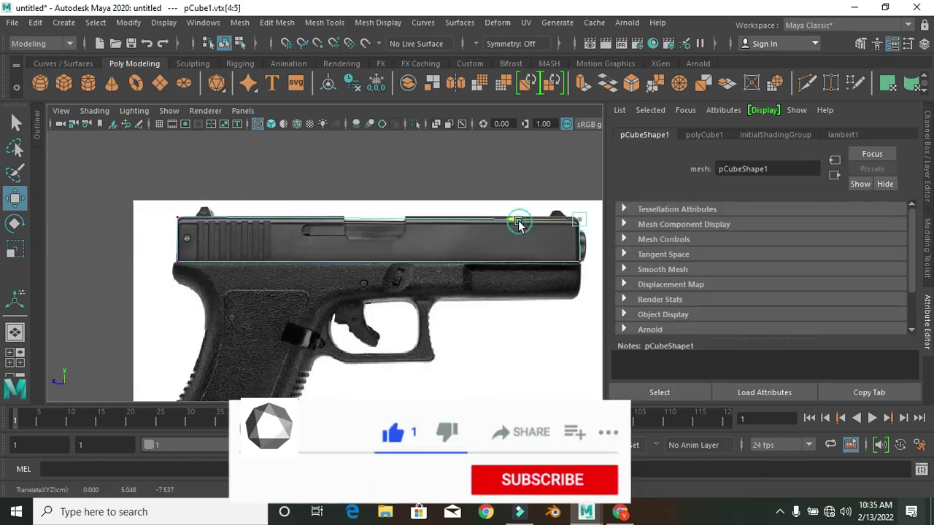
scroll(156, 241, "up", 2)
Clone the box into pCube2, placed just below the slide for the frame
key("space")
key("space")
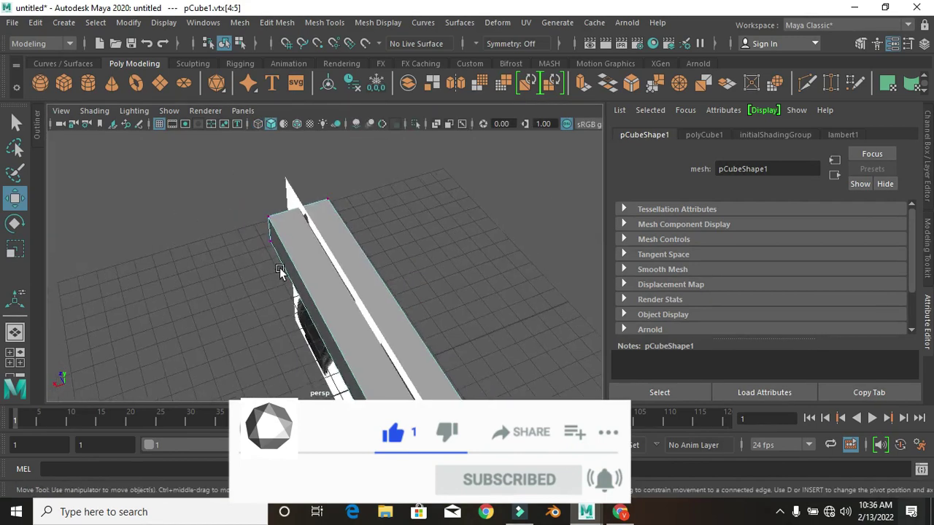
key("F8")
left_click_drag(279, 270, 333, 250, "alt")
key("space")
key("space")
key("r")
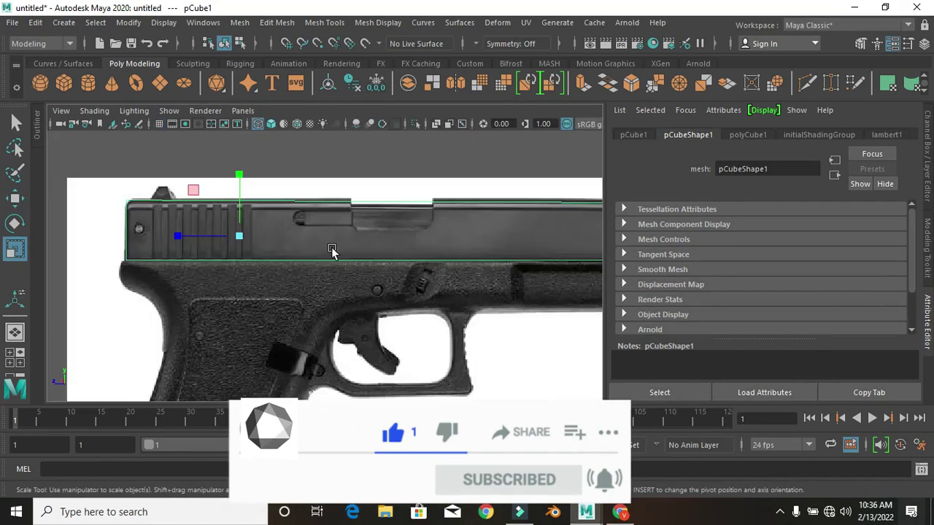
scroll(332, 250, "down", 2)
scroll(351, 259, "down", 1)
left_click_drag(265, 188, 268, 234, "shift")
key("space")
key("space")
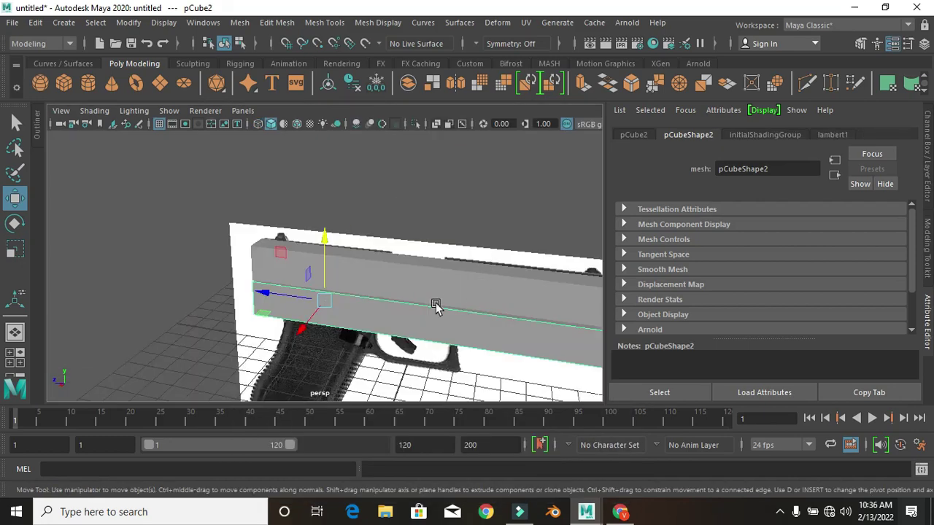
Bevel an edge of pCube2 with polyBevel1 at fraction 0.5
left_click(338, 351)
right_click(407, 139)
key("space")
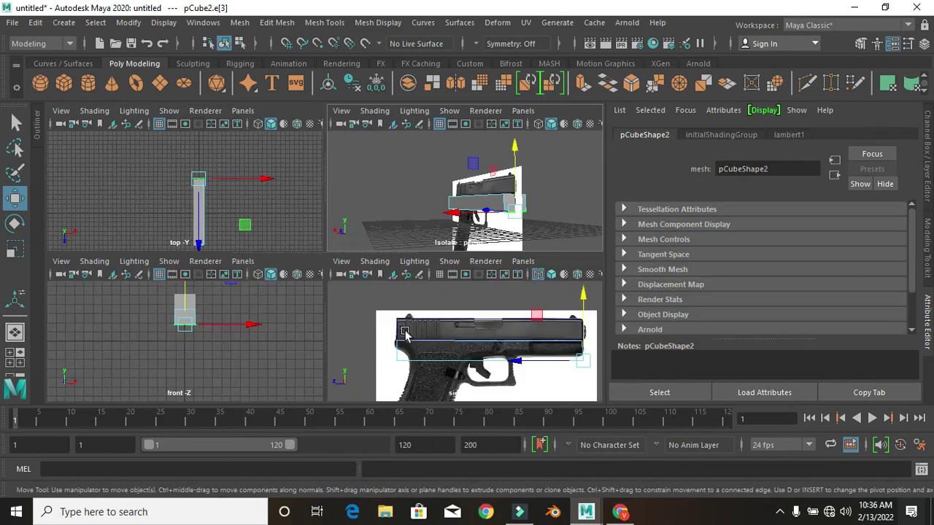
key("space")
key("ctrl+b")
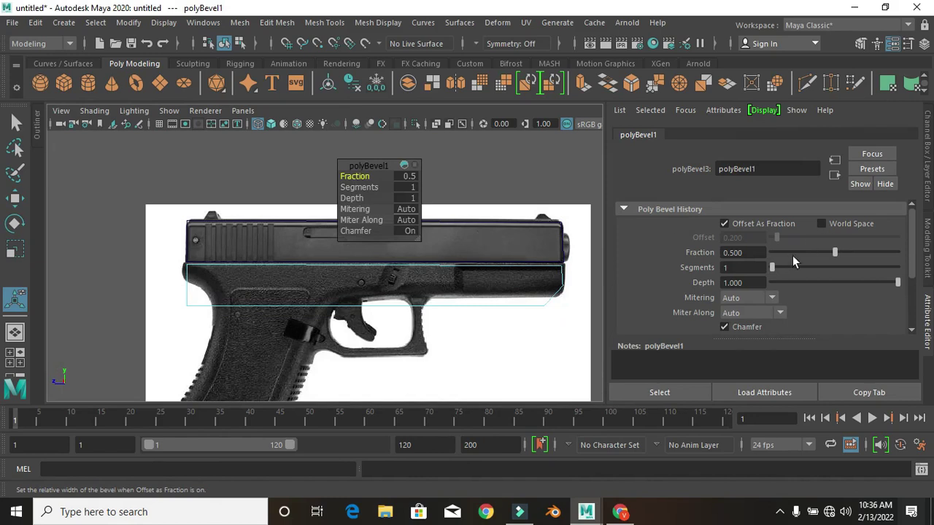
Move pCube2's bottom and rear vertices to follow the frame under the slide
right_click_drag(186, 150, 133, 138)
left_click_drag(212, 289, 325, 339)
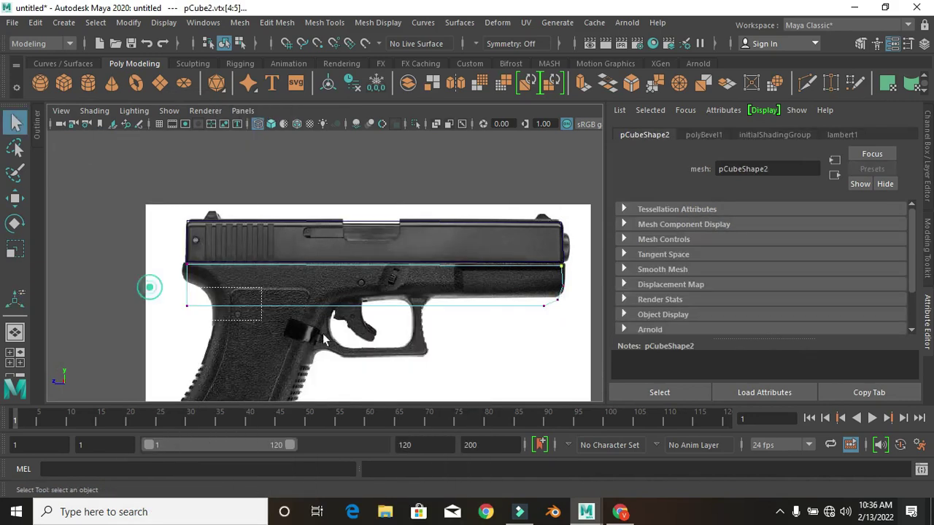
key("w")
left_click_drag(372, 232, 528, 289)
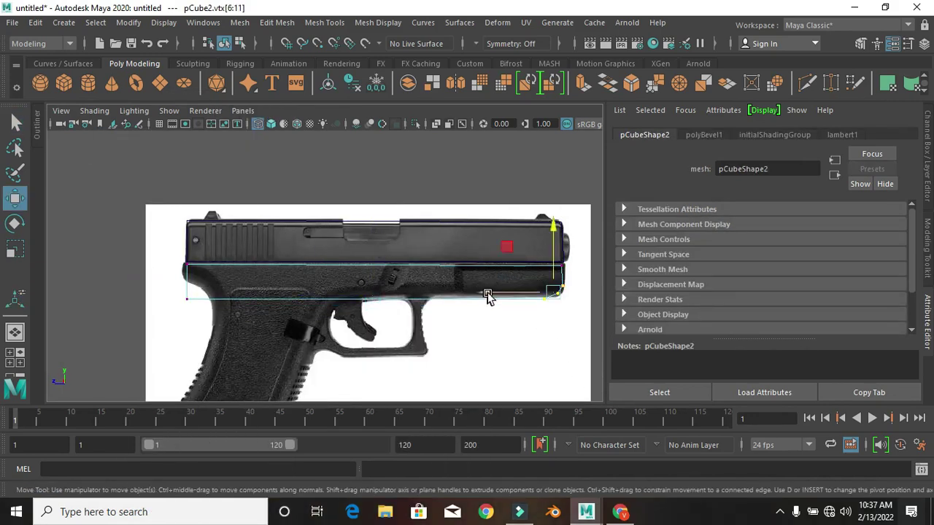
mouse_move(161, 261)
left_mouse_down()
mouse_move(194, 271)
mouse_move(188, 286)
left_mouse_up()
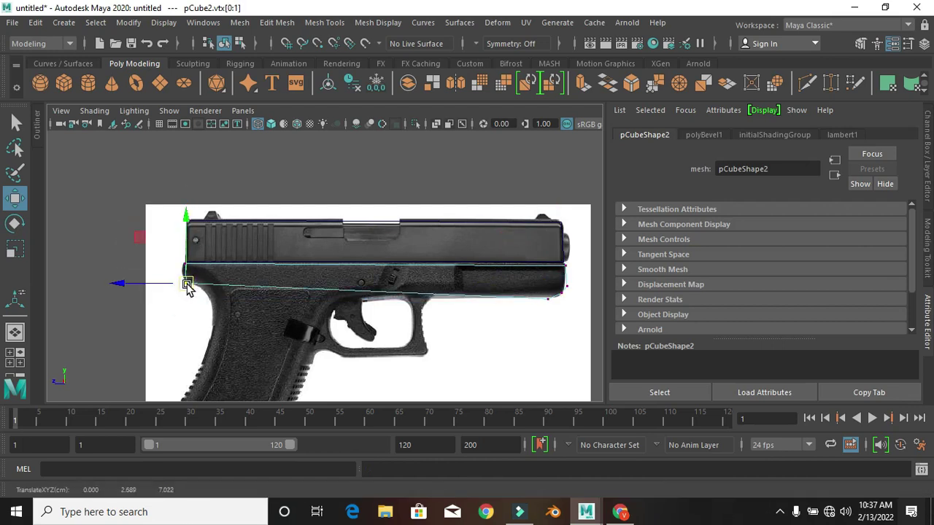
scroll(188, 286, "up", 2)
left_click_drag(202, 277, 202, 304)
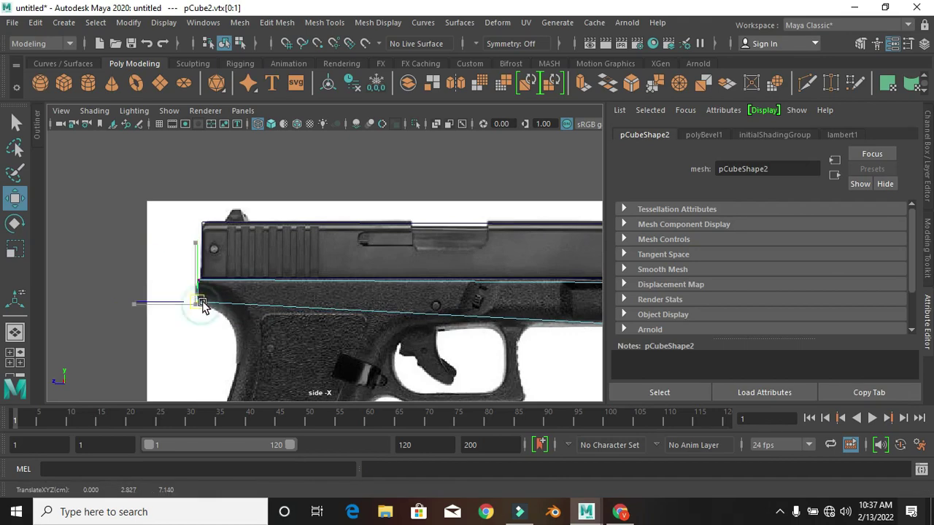
scroll(384, 271, "down", 1)
Insert an edge loop along the lower box
left_click(324, 22)
left_click(358, 110)
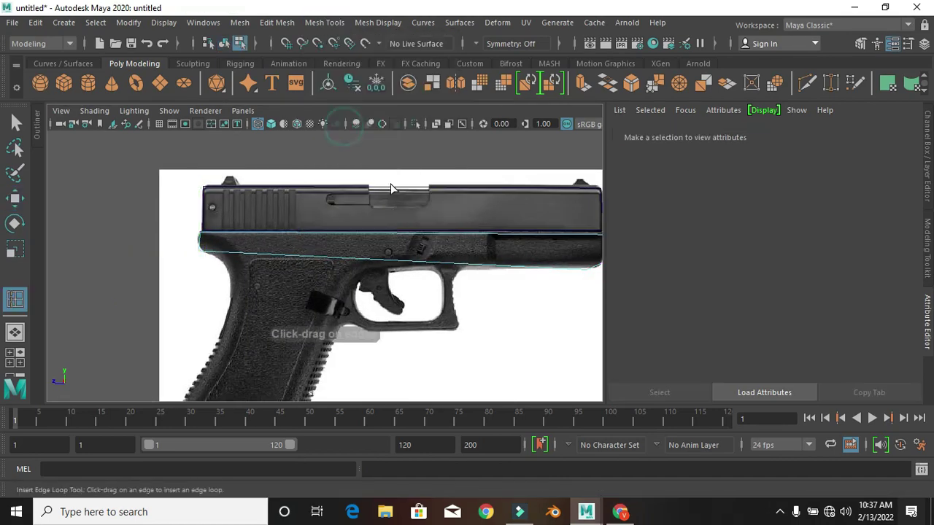
middle_click_drag(367, 253, 366, 220, "alt")
left_click(370, 223)
left_click_drag(370, 222, 427, 225, "alt")
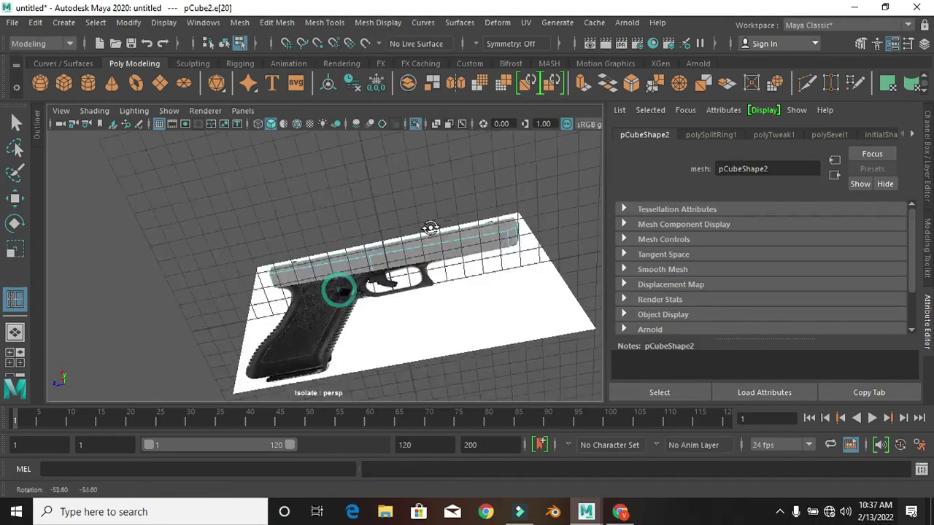
Extrude the bottom face down into the grip, narrow it and match its base to the reference
key("q")
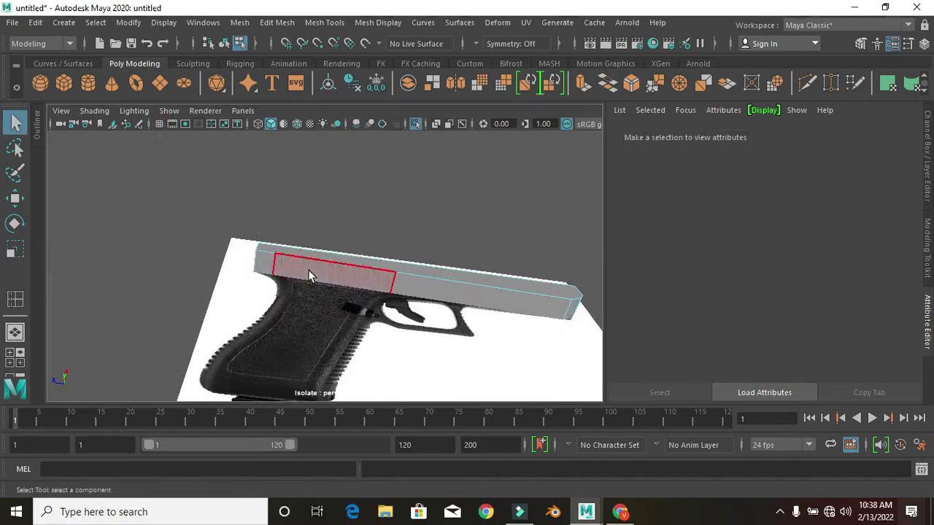
left_click(302, 271)
key("w")
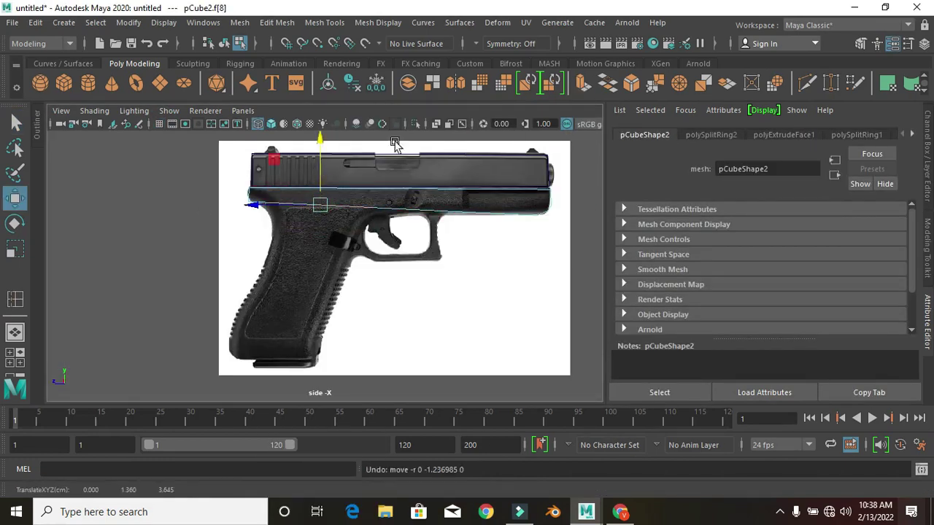
left_click(588, 82)
left_click_drag(320, 204, 290, 323)
key("r")
left_click_drag(219, 363, 232, 365)
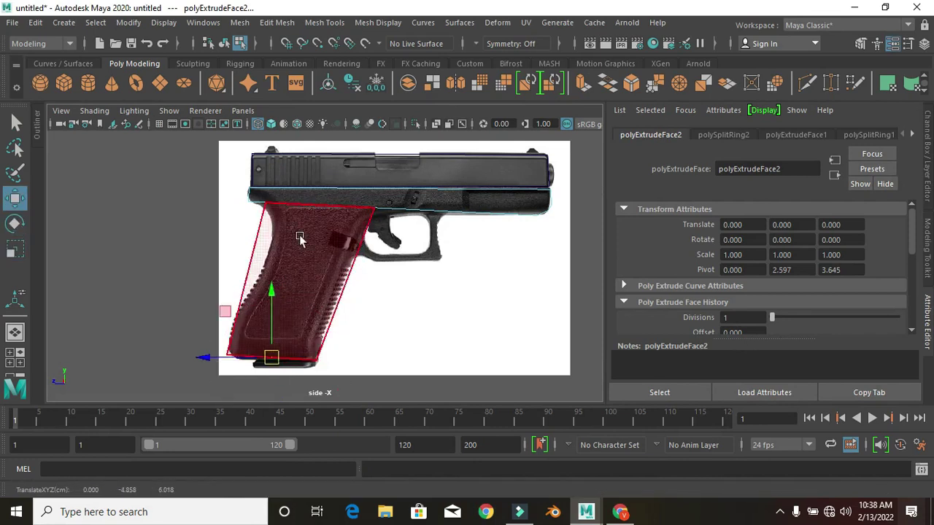
scroll(299, 238, "up", 2)
key("F9")
mouse_move(372, 184)
left_mouse_down()
mouse_move(400, 210)
mouse_move(385, 201)
left_mouse_up()
Add two edge loops across the grip and select its vertices
left_click(324, 22)
left_click(343, 128)
left_click(244, 248)
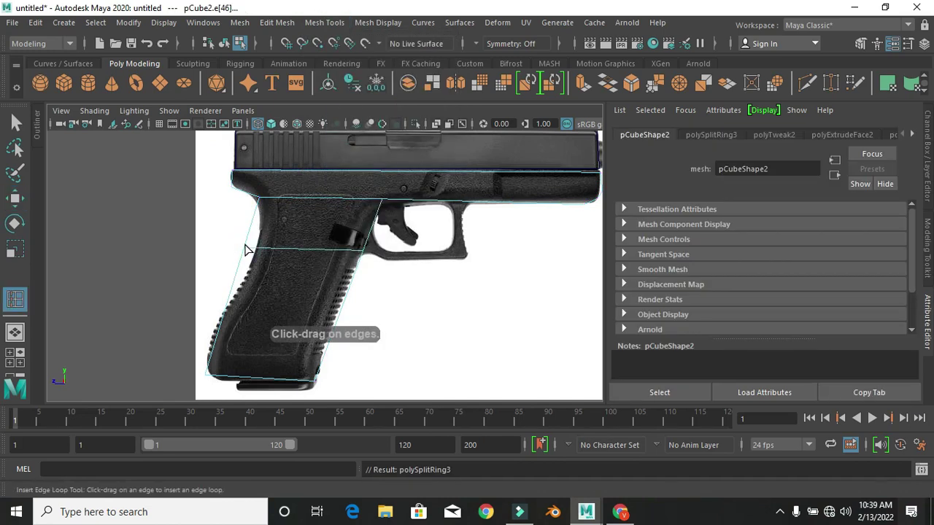
key("q")
right_click_drag(248, 182, 186, 150)
left_click_drag(230, 233, 257, 274)
key("w")
Move the grip's back and front vertices to follow the reference grip outline
left_click(232, 316, "ctrl")
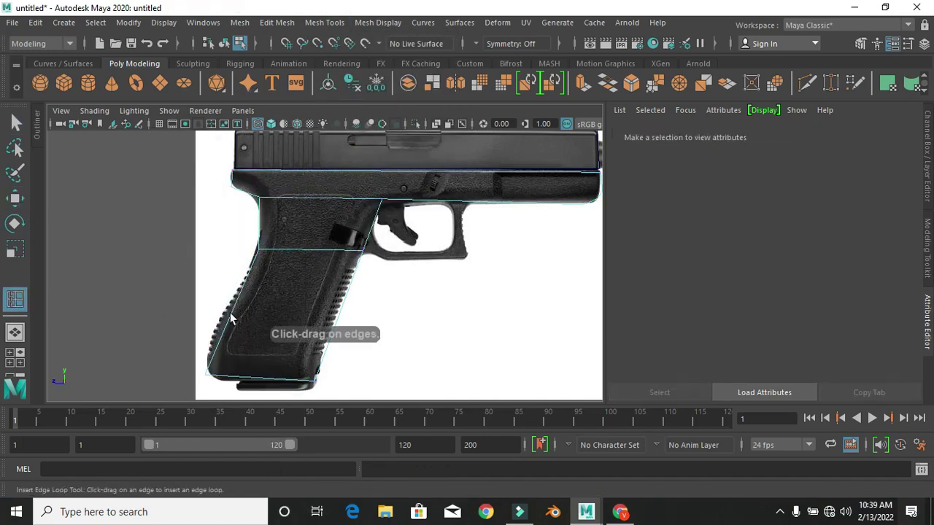
right_click_drag(241, 179, 197, 157)
left_click(231, 315)
left_click_drag(240, 322, 229, 315)
left_click_drag(196, 352, 342, 316)
left_click_drag(384, 281, 350, 233)
key("space")
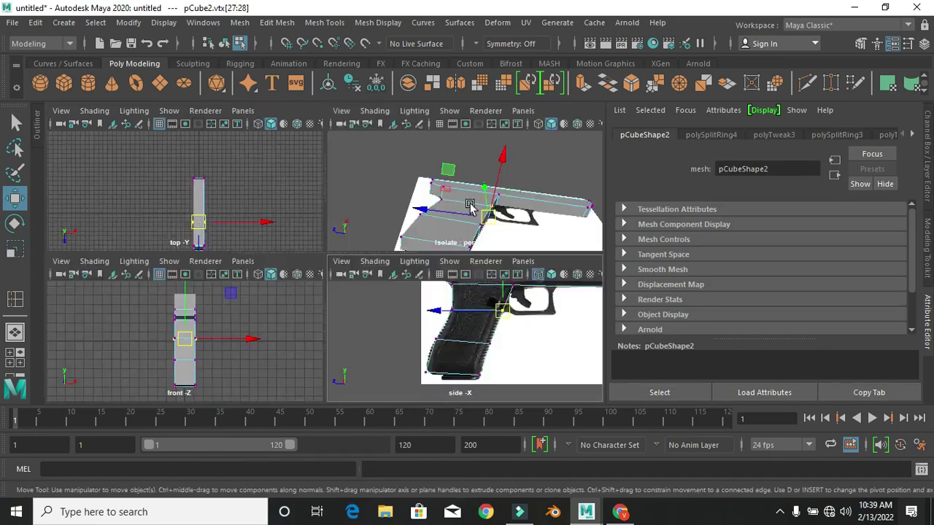
key("space")
left_click_drag(380, 346, 355, 285, "alt")
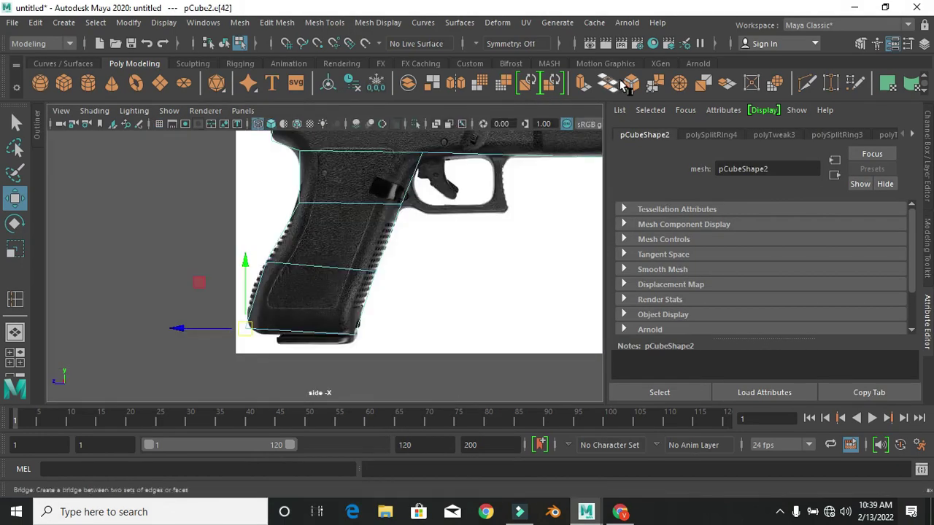
Bevel the grip's lower rear corner with 2 segments at fraction 0.154 and adjust the bottom vertices
key("ctrl+b")
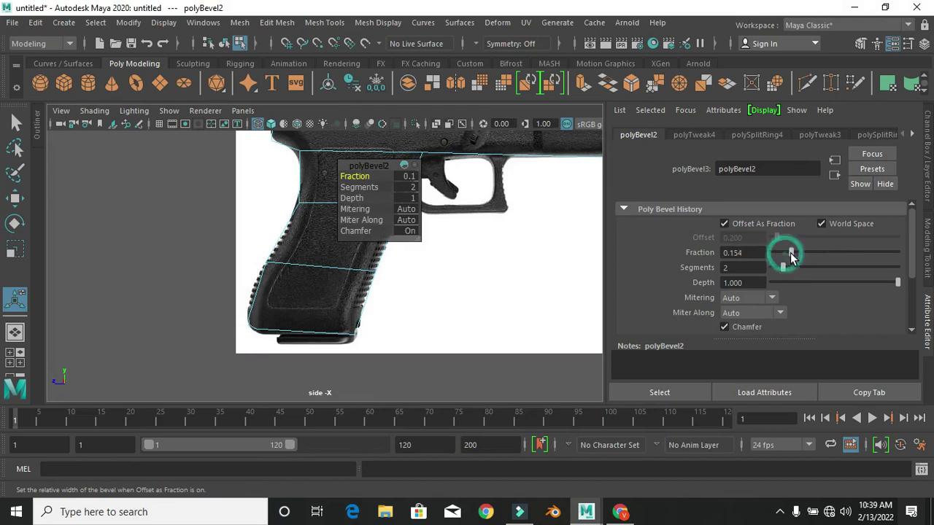
key("q")
key("w")
mouse_move(219, 303)
left_mouse_down()
mouse_move(278, 346)
mouse_move(354, 336)
left_mouse_up()
Select the edge along the grip's bottom and frame the side view on it
key("space")
key("space")
key("f")
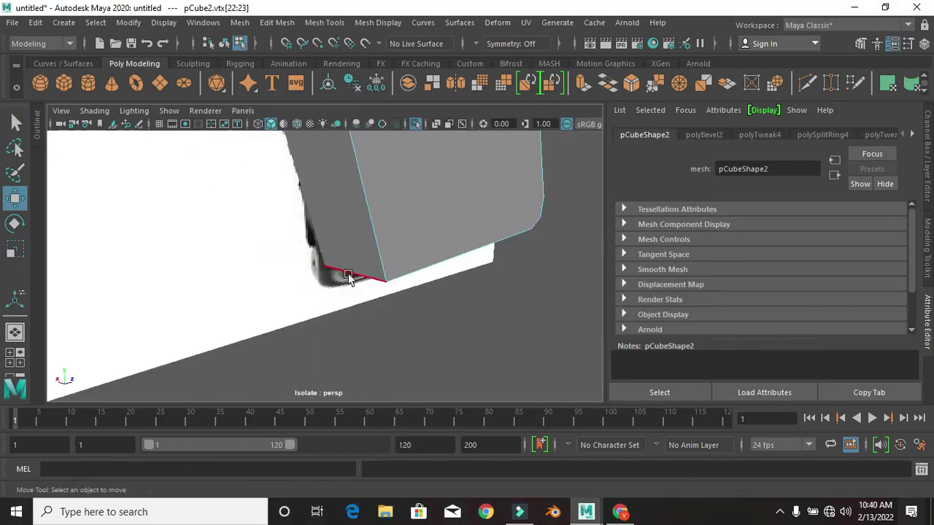
left_click(333, 277)
key("space")
key("space")
key("f")
scroll(238, 228, "down", 2)
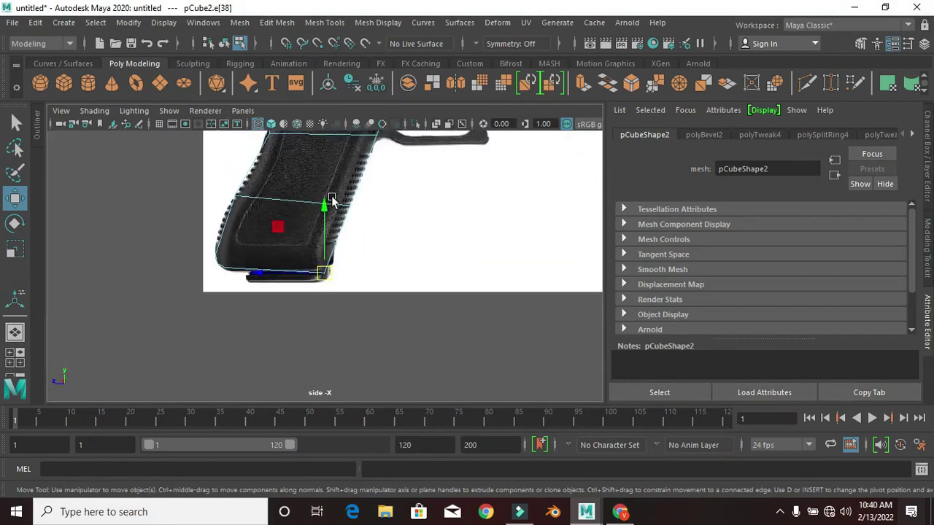
scroll(308, 226, "down", 2)
Insert horizontal edge loops across the grip
left_click(324, 22)
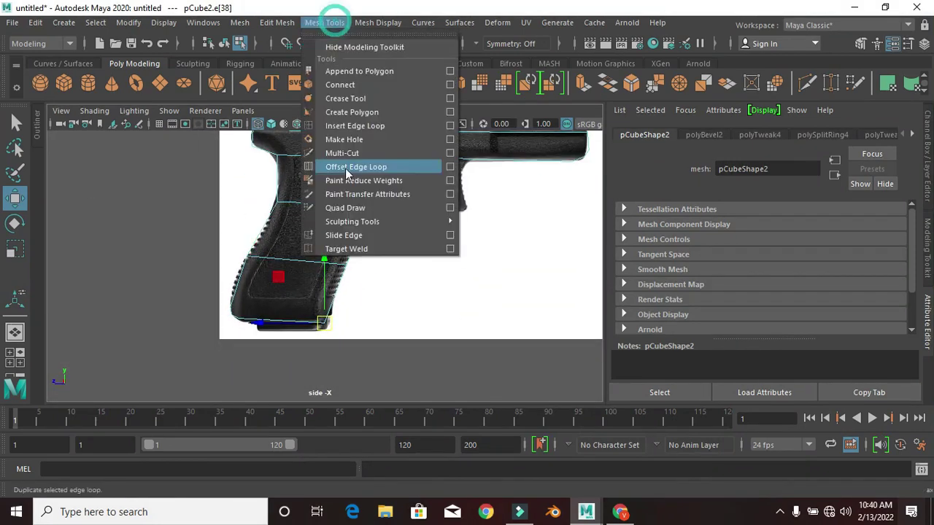
left_click(350, 115)
left_click(261, 232)
right_click_drag(248, 156, 200, 157)
left_click(260, 231)
key("w")
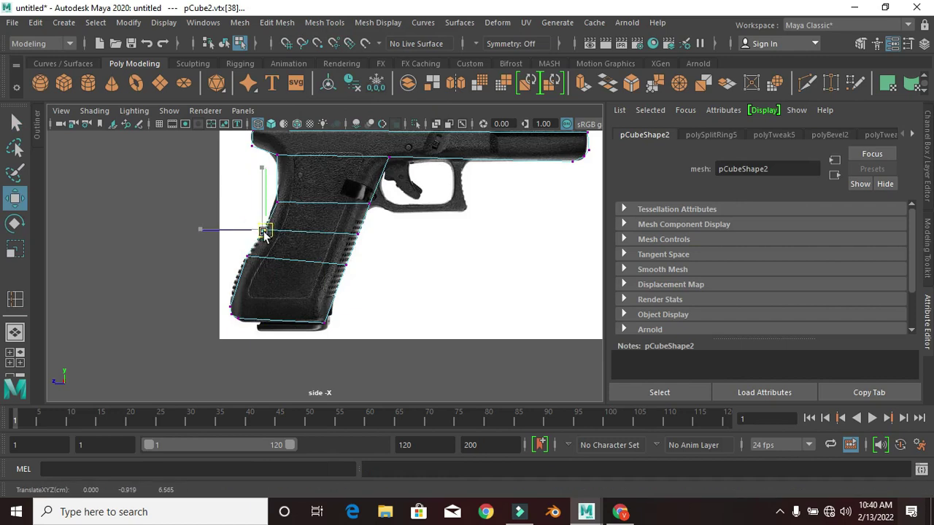
scroll(234, 247, "up", 1)
key("g")
left_click(222, 291)
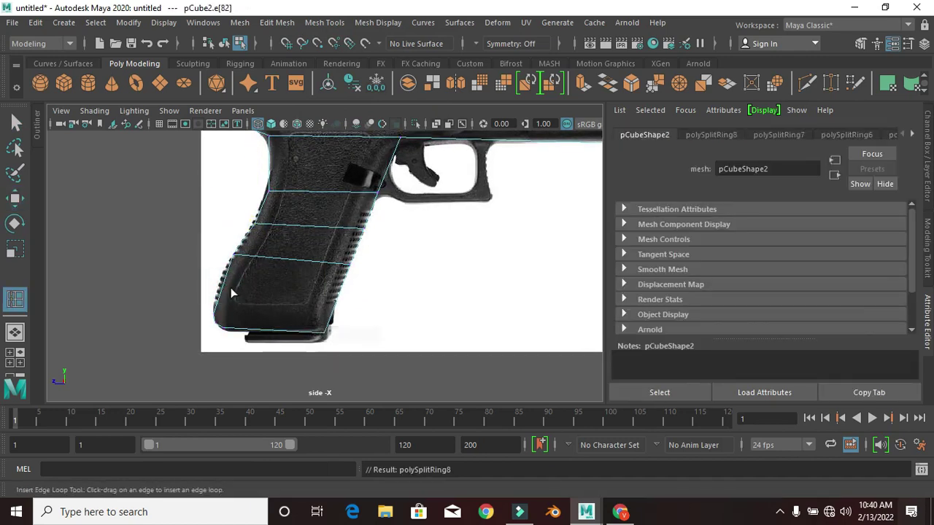
Move the grip's back vertices onto the reference's back outline
key("ctrl+1")
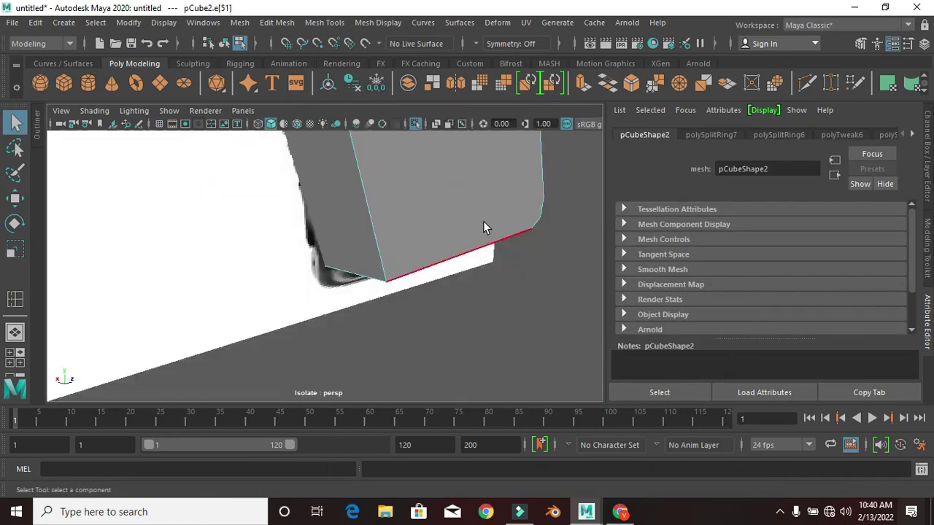
key("f")
left_click(380, 283)
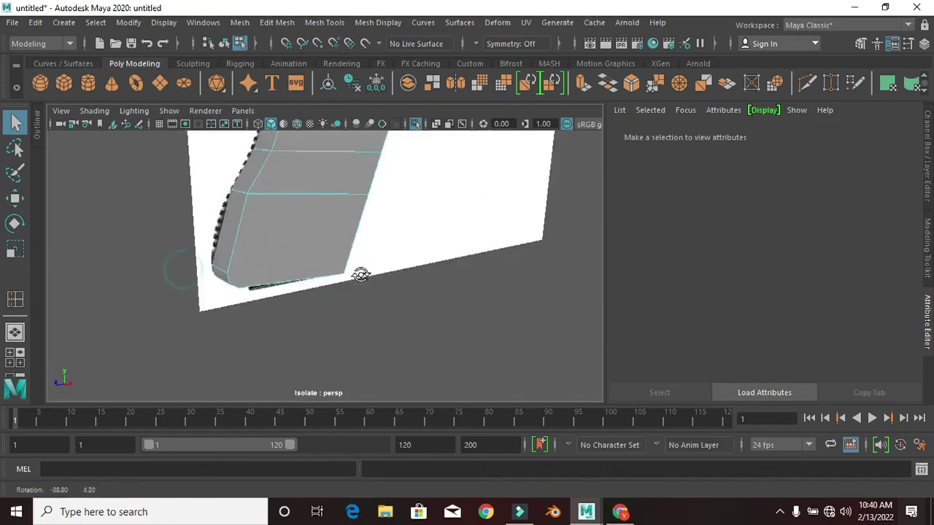
key("space")
key("space")
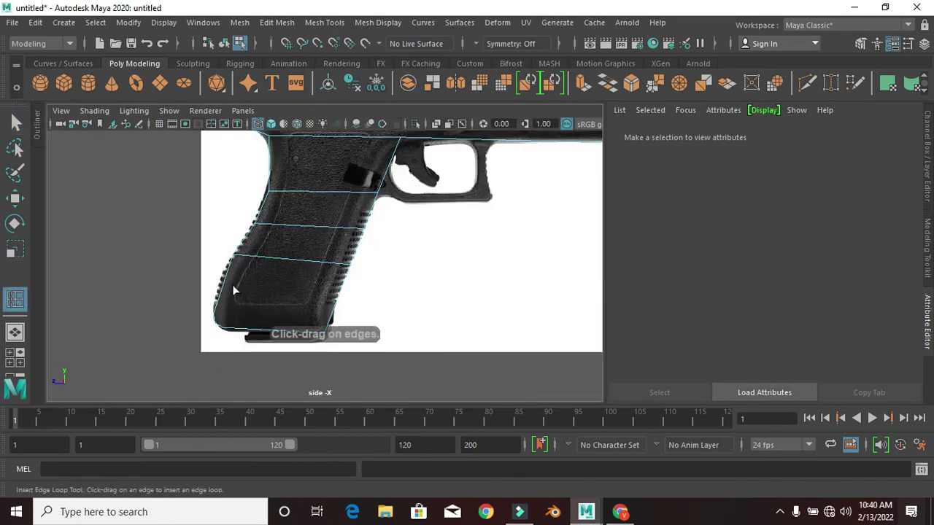
left_click(234, 290)
right_click(192, 255)
left_click(240, 305)
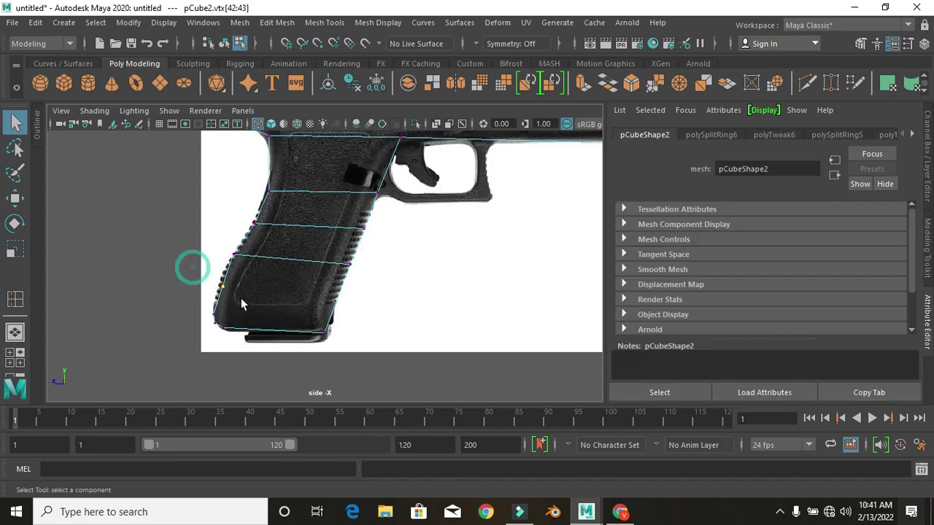
key("w")
scroll(284, 214, "up", 2)
left_click(285, 210)
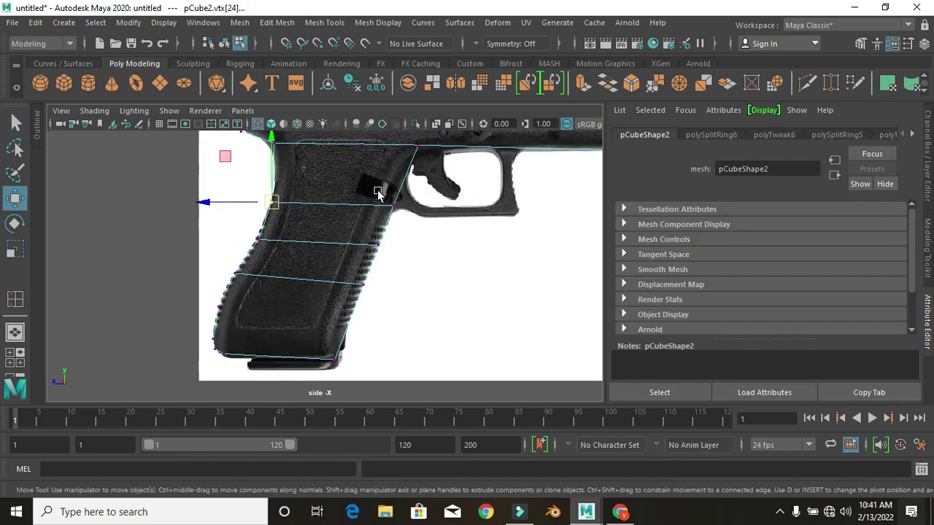
middle_click_drag(285, 210, 376, 241, "alt")
Add a loop near the top of the frame and pull its vertex to the frame's front end
left_click(271, 202)
left_click(309, 217)
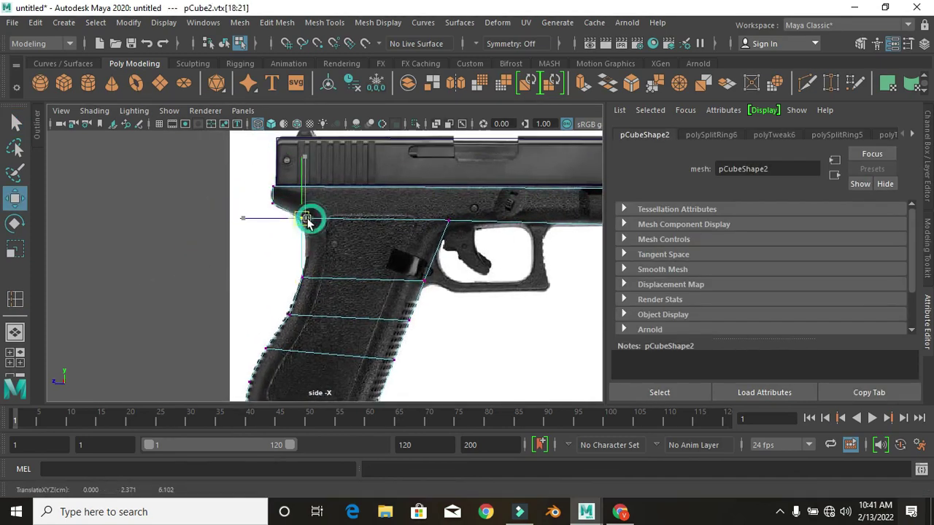
right_click_drag(300, 248, 303, 251, "shift")
left_click(303, 252)
key("w")
left_click(302, 246)
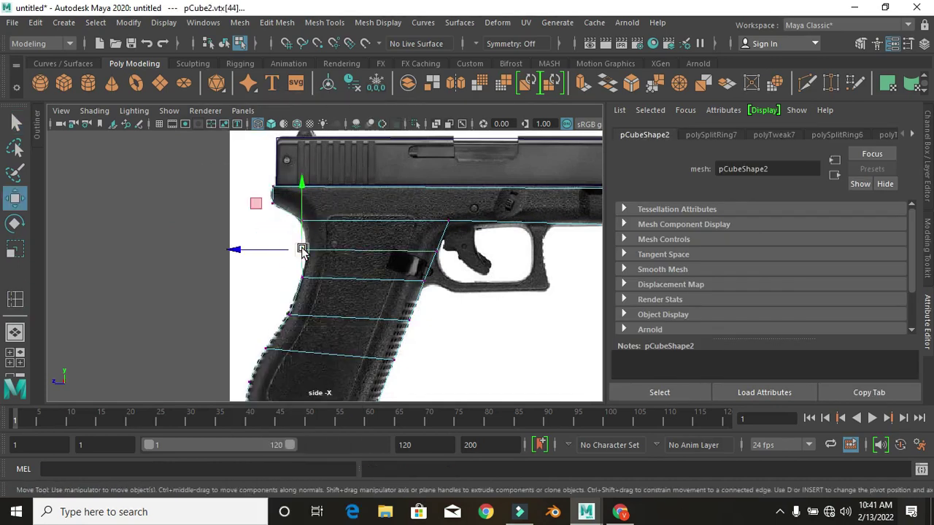
scroll(381, 284, "down", 2)
scroll(438, 255, "up", 3)
scroll(482, 216, "up", 2)
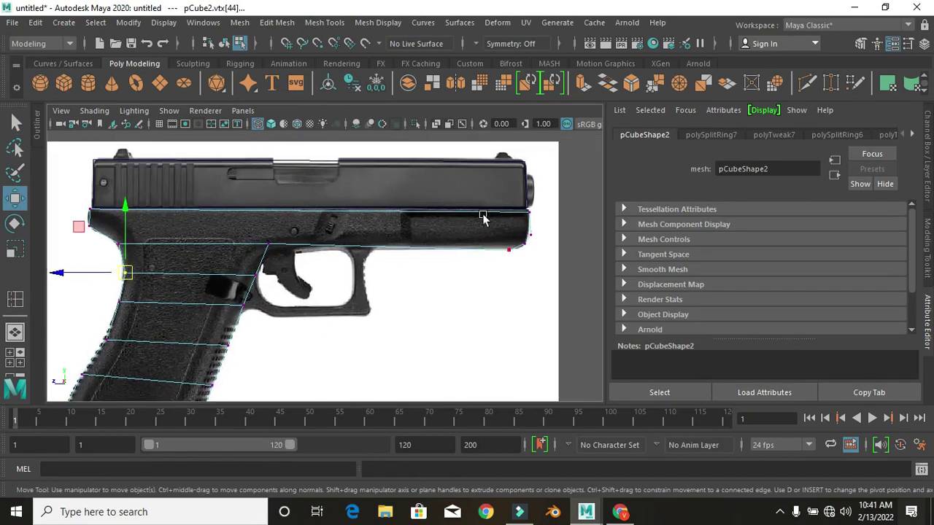
scroll(479, 247, "down", 2)
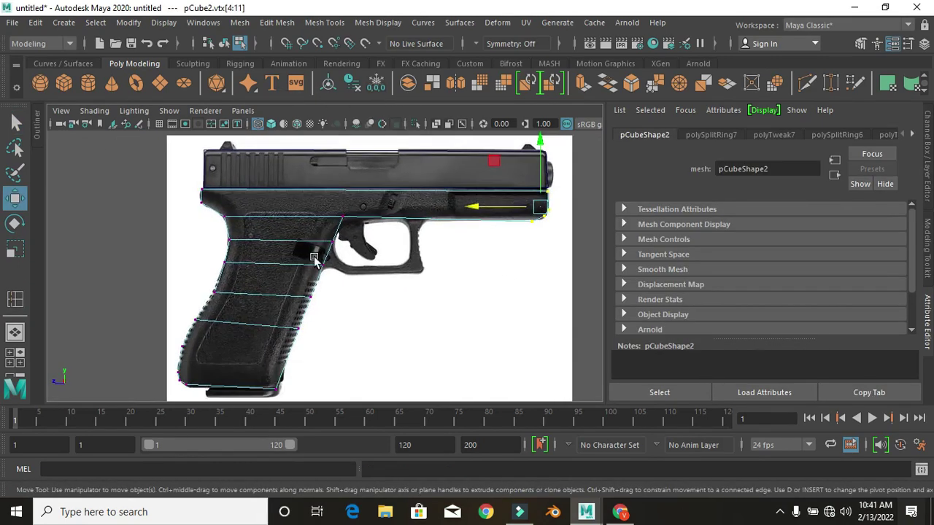
right_click_drag(335, 135, 399, 114)
mouse_move(313, 267)
left_mouse_down("alt")
mouse_move(340, 274)
mouse_move(401, 196)
mouse_move(332, 256)
left_mouse_up("alt")
left_click(371, 268)
Select the pistol frame and pick its face beside the trigger in face mode
key("space")
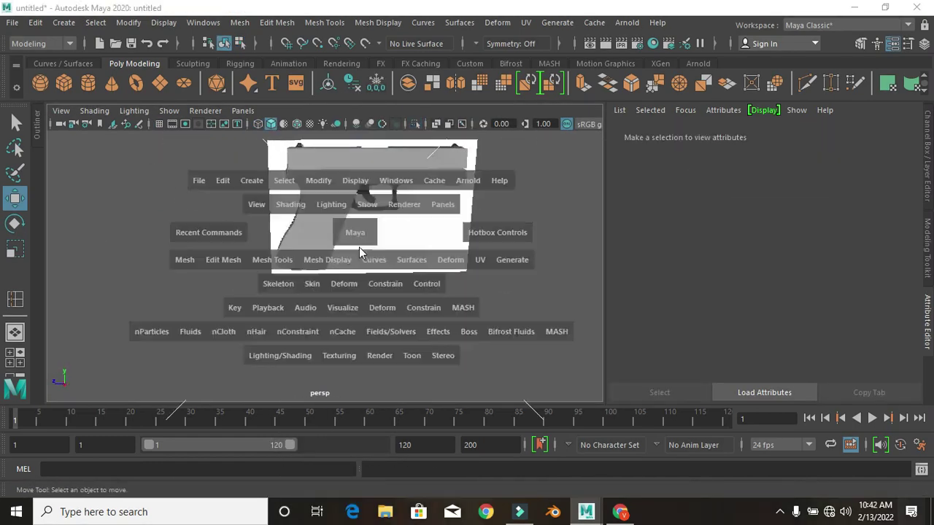
key("space")
left_click(386, 309)
key("space")
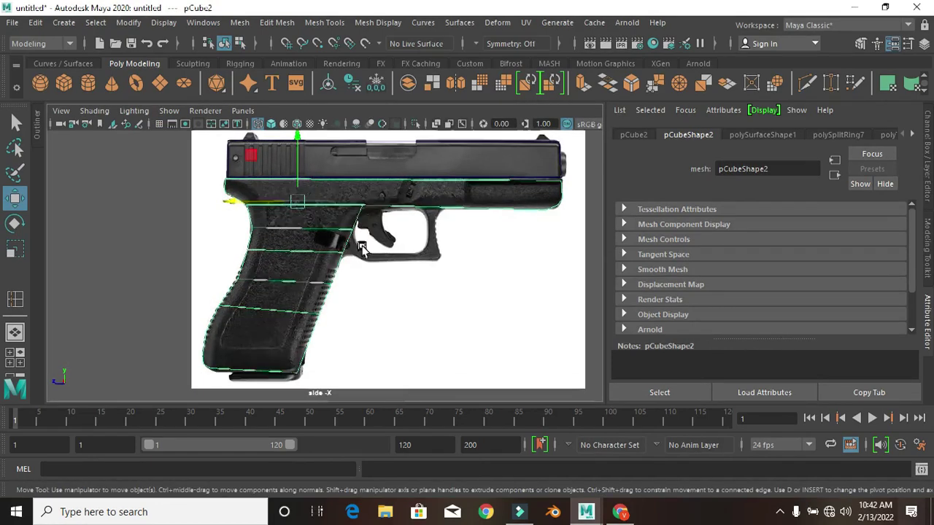
right_click(424, 178)
right_click_drag(341, 135, 307, 154)
key("space")
Extrude the face, shrink it inward, then try and undo a second extrusion
key("space")
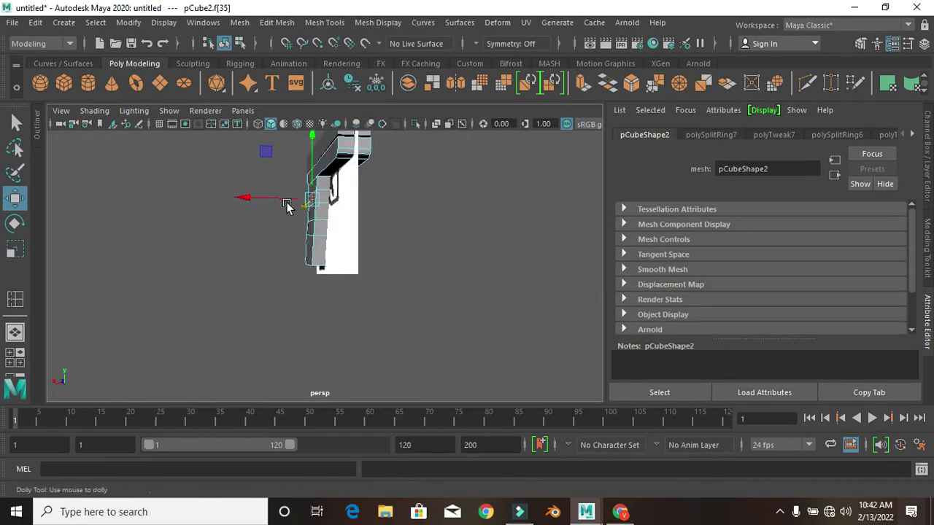
right_click_drag(367, 135, 427, 109)
right_click_drag(324, 281, 323, 261)
left_click(335, 272)
key("space")
key("space")
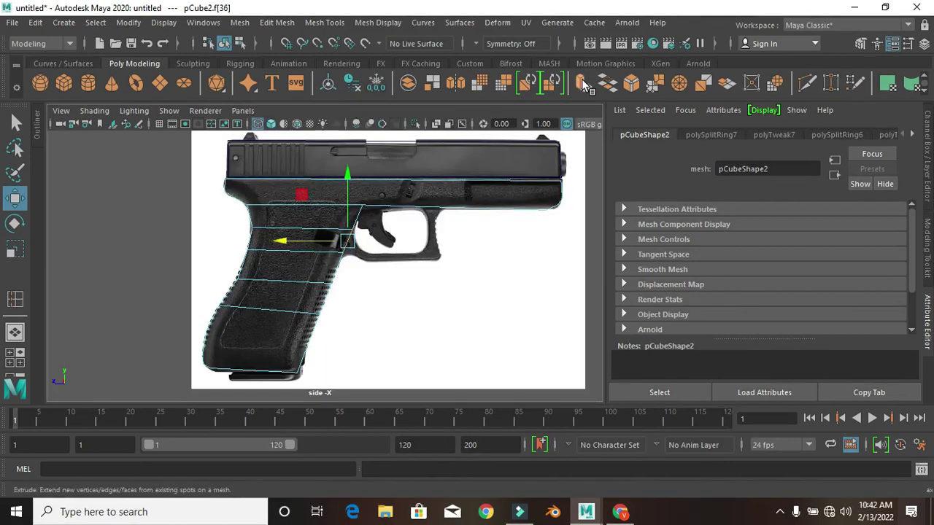
left_click(581, 82)
key("space")
key("space")
scroll(306, 270, "up", 5)
left_click_drag(304, 277, 279, 252)
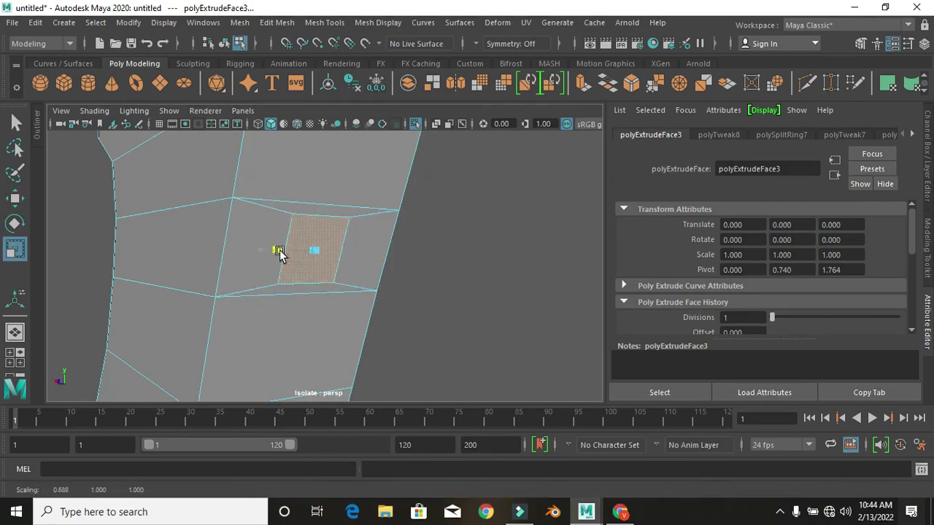
key("f")
key("space")
key("space")
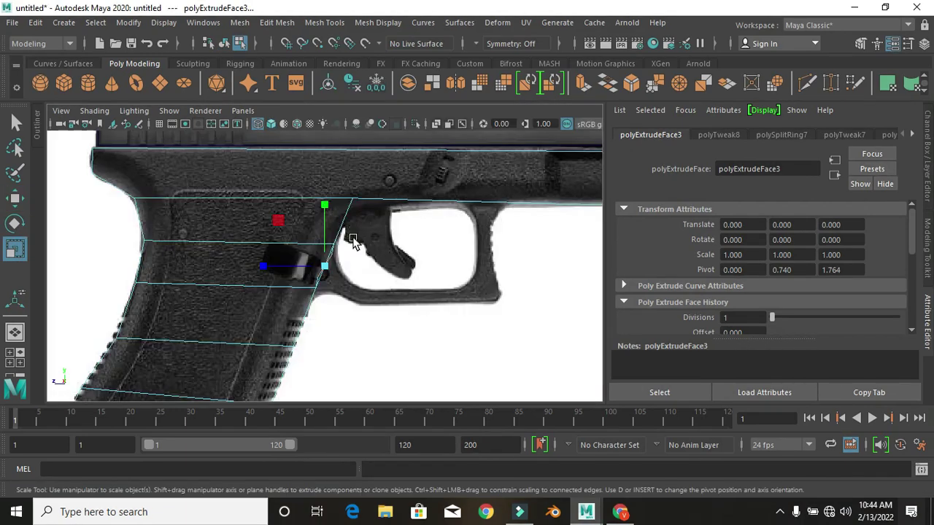
key("e")
key("ctrl+e")
key("w")
left_click_drag(328, 269, 337, 273)
key("ctrl+z")
key("ctrl+z")
key("ctrl+z")
key("ctrl+z")
Align a vertex to the grip front, then extrude and angle the guard along its bottom
left_click_drag(348, 287, 315, 286)
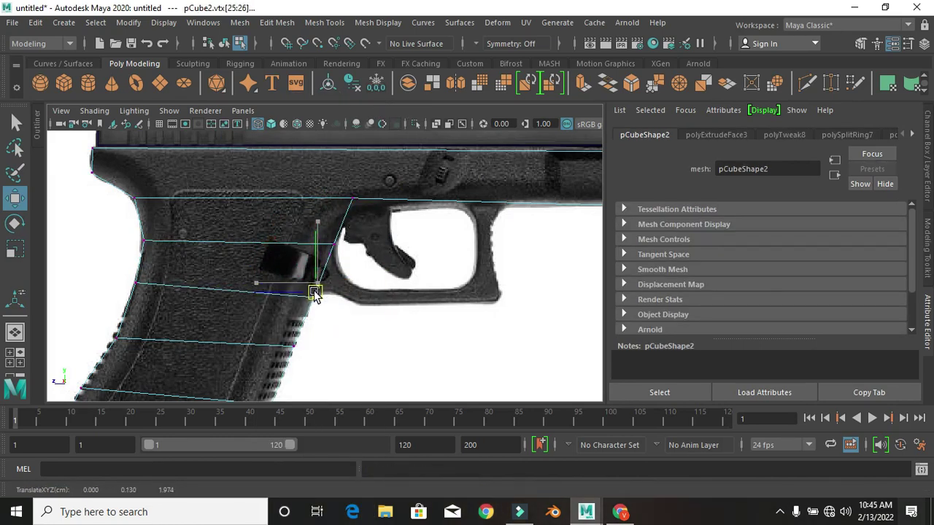
left_click_drag(328, 221, 337, 247)
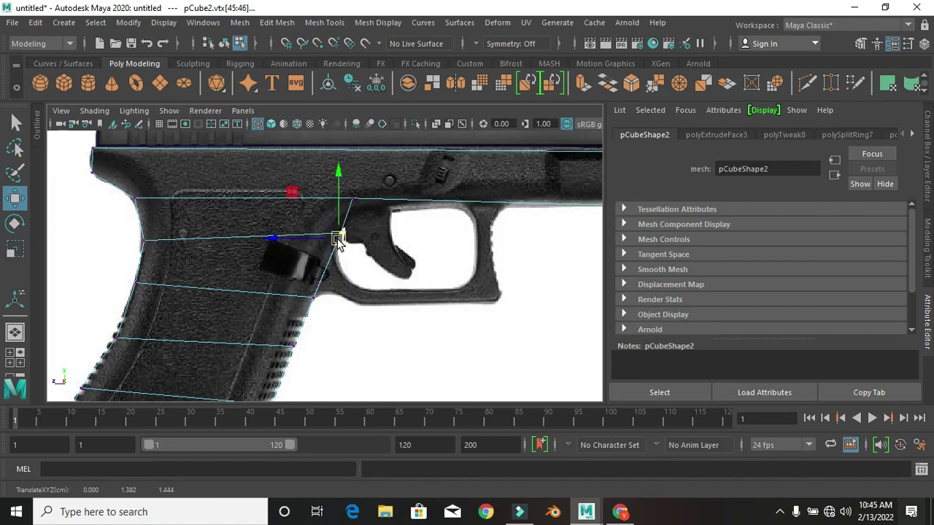
key("space")
right_click_drag(321, 198, 329, 171)
left_click(277, 262)
key("space")
Extrude further trigger-guard sections forward along the guard's bottom
key("space")
key("ctrl+e")
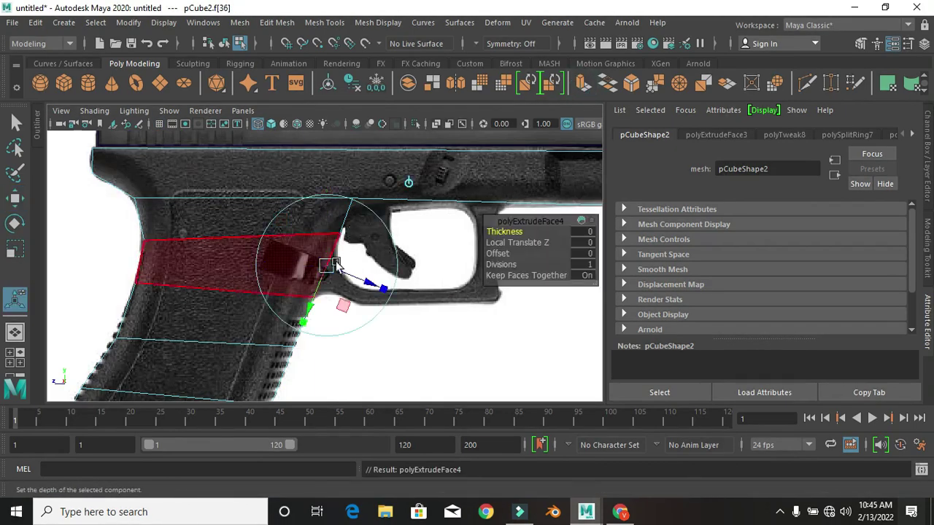
key("w")
mouse_move(335, 273)
left_mouse_down()
mouse_move(344, 289)
mouse_move(454, 299)
mouse_move(434, 301)
left_mouse_up()
key("ctrl+e")
key("ctrl+e")
key("w")
key("ctrl+e")
key("w")
key("space")
key("space")
key("space")
key("space")
key("ctrl+e")
key("w")
Raise the guard's front section and extrude it upward to meet the frame
left_click_drag(481, 219, 482, 193)
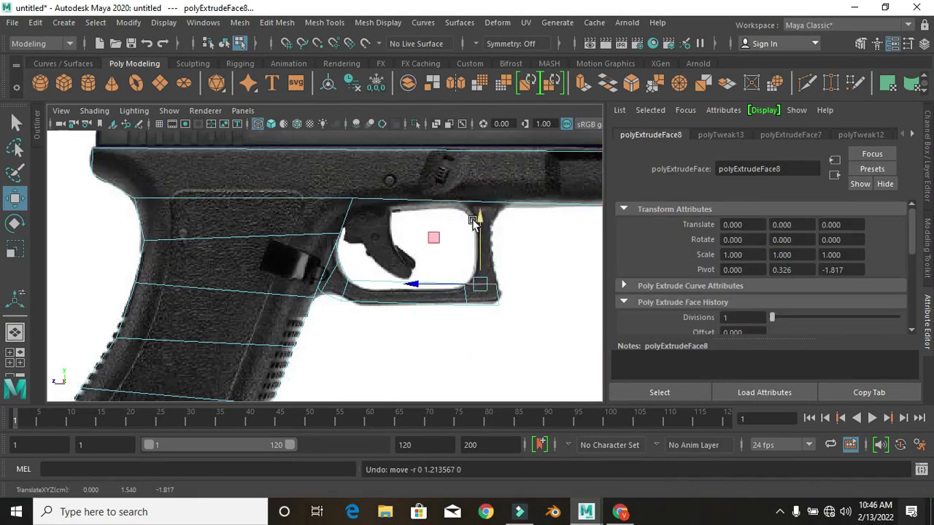
key("r")
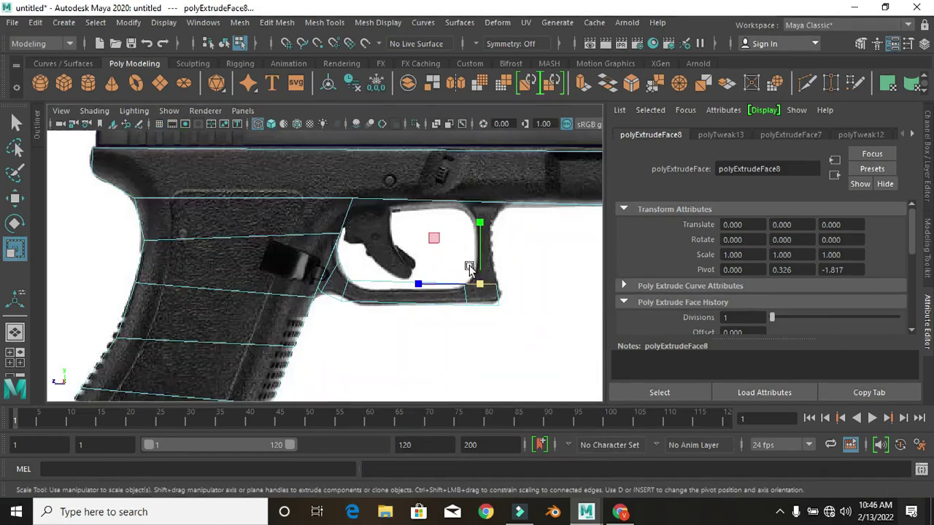
key("ctrl+e")
key("w")
left_click_drag(480, 282, 482, 232)
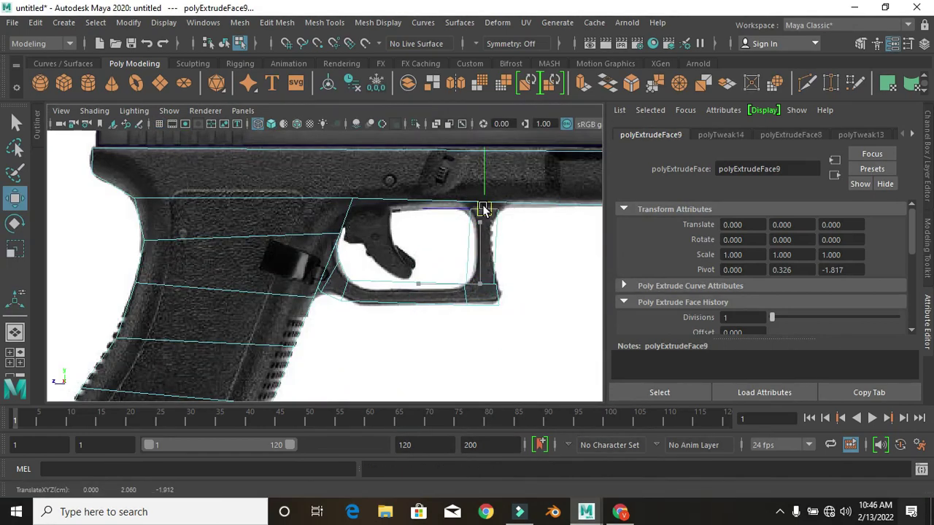
key("r")
left_click(324, 23)
Add an edge loop across the trigger guard and move its rear inner vertices along the curve
left_click(344, 109)
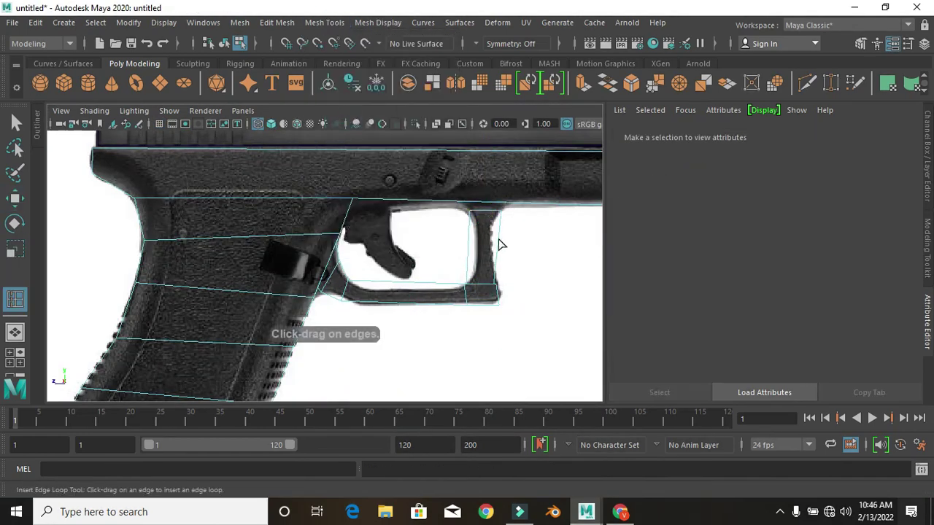
left_click(499, 244)
key("q")
left_click_drag(511, 255, 474, 247)
key("r")
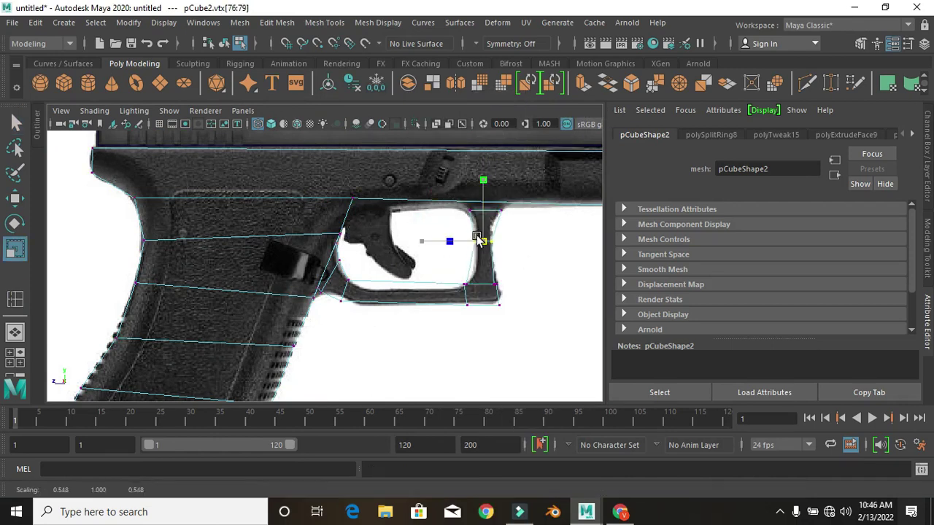
key("w")
mouse_move(495, 294)
left_mouse_down()
mouse_move(475, 286)
mouse_move(484, 236)
left_mouse_up()
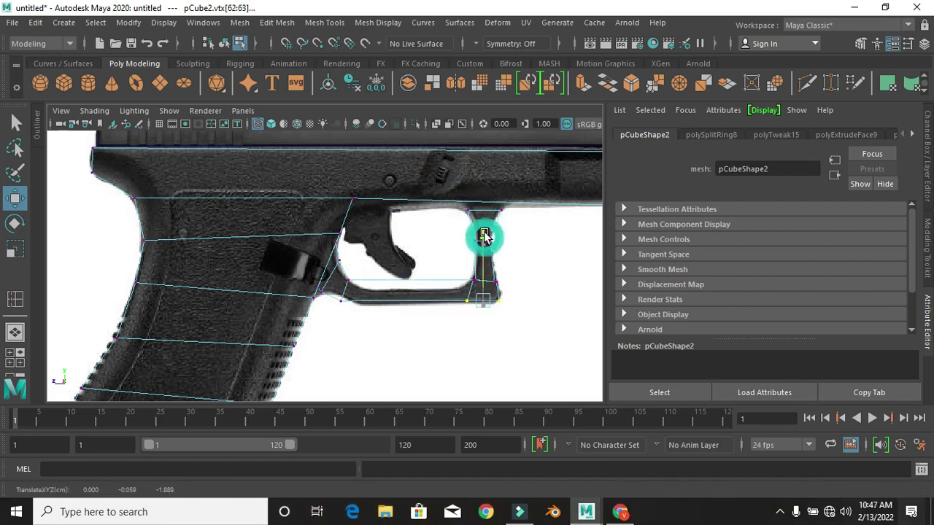
left_click(60, 303)
right_click_drag(332, 189, 278, 157)
left_click(344, 273)
left_click_drag(345, 273, 334, 292)
Add more loops across the guard and select vertices on its front edge and trigger opening
left_click(209, 288)
right_click_drag(491, 135, 491, 264)
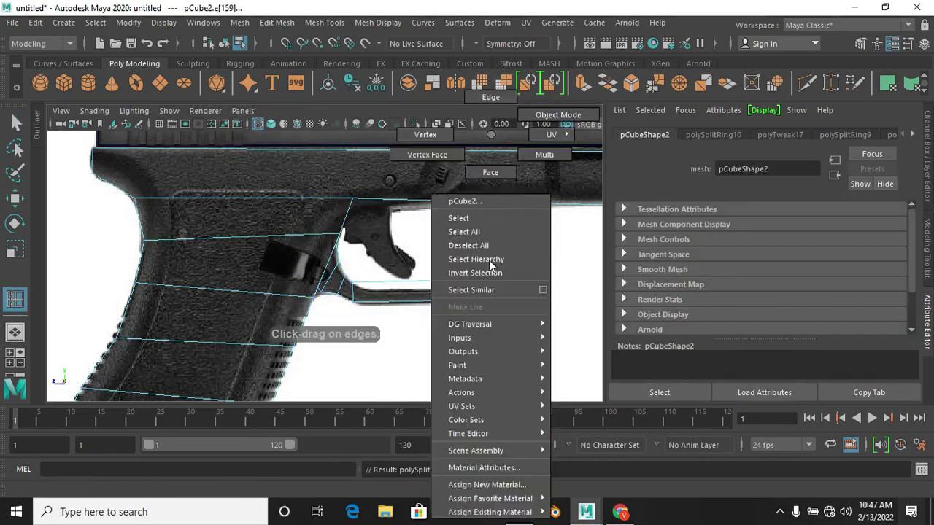
mouse_move(486, 135)
right_mouse_down()
mouse_move(425, 134)
mouse_move(419, 149)
right_mouse_up()
left_click(490, 258)
left_click(15, 299)
left_click(471, 215)
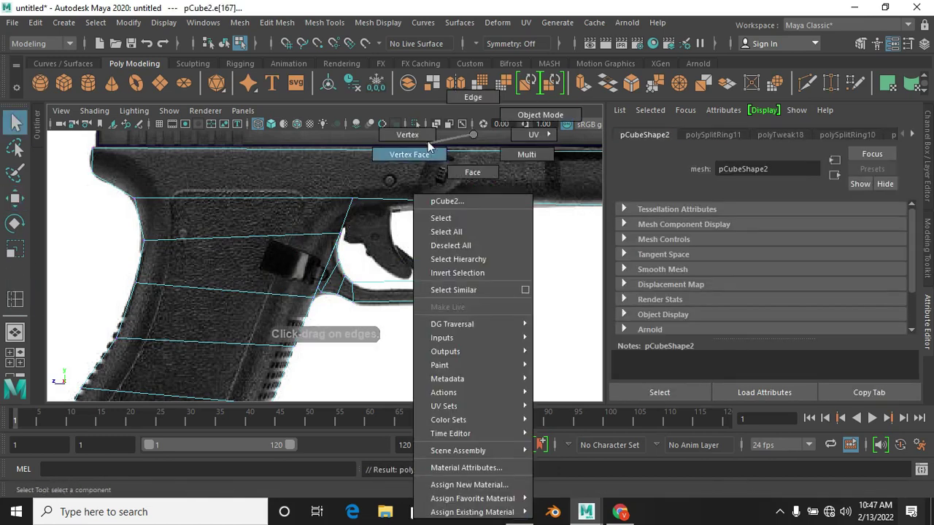
left_click(476, 232)
mouse_move(540, 208)
left_mouse_down()
mouse_move(504, 240)
mouse_move(485, 240)
left_mouse_up()
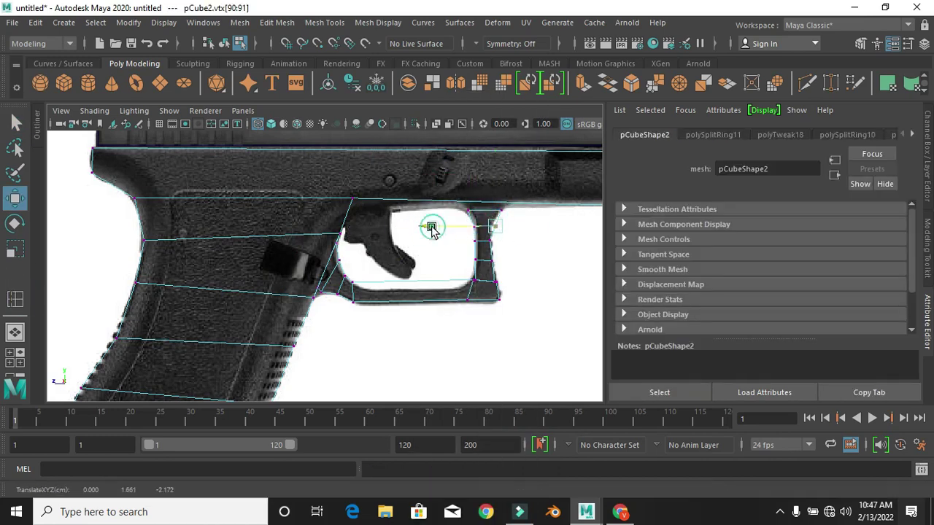
left_click(486, 145)
Add a loop across the guard's bottom and move the inner corner to match the reference
left_click(15, 299)
left_click(446, 300)
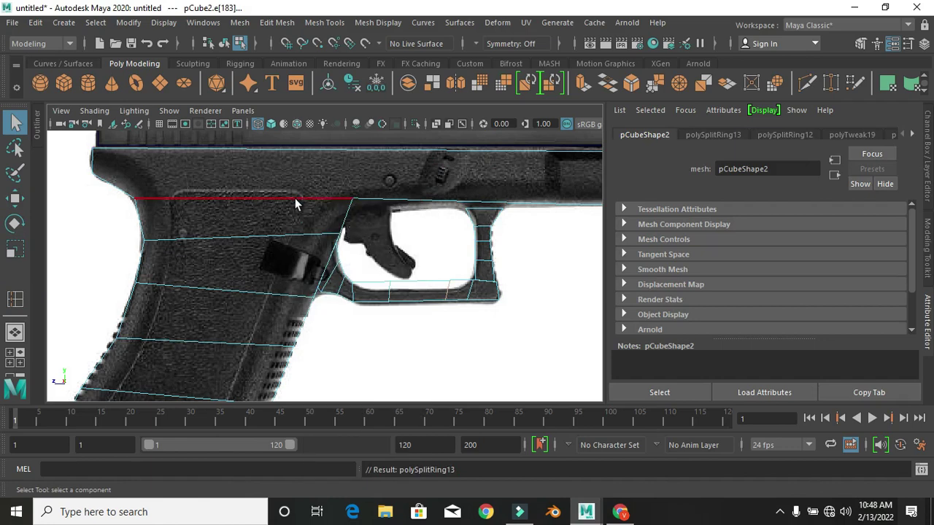
key("w")
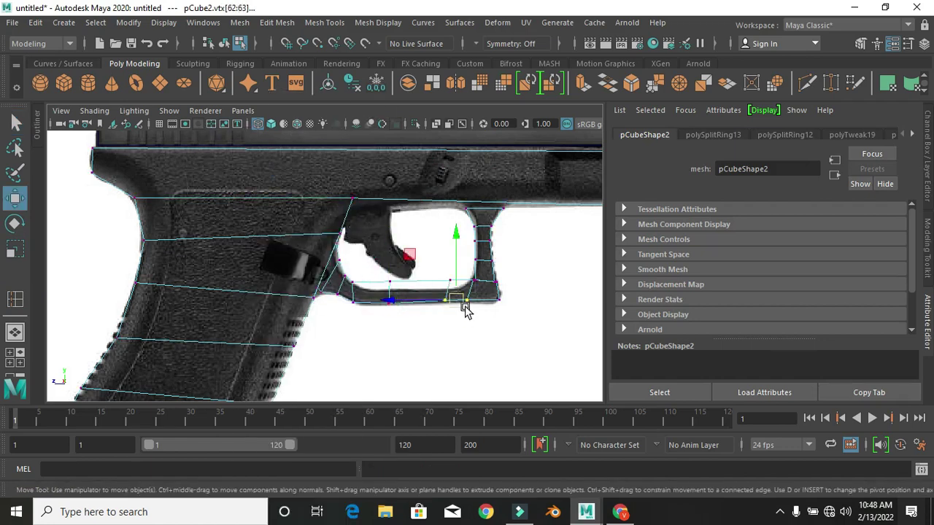
mouse_move(359, 264)
left_mouse_down()
mouse_move(407, 284)
mouse_move(363, 277)
left_mouse_up()
mouse_move(435, 284)
left_mouse_down()
mouse_move(467, 271)
mouse_move(471, 285)
left_mouse_up()
key("space")
key("space")
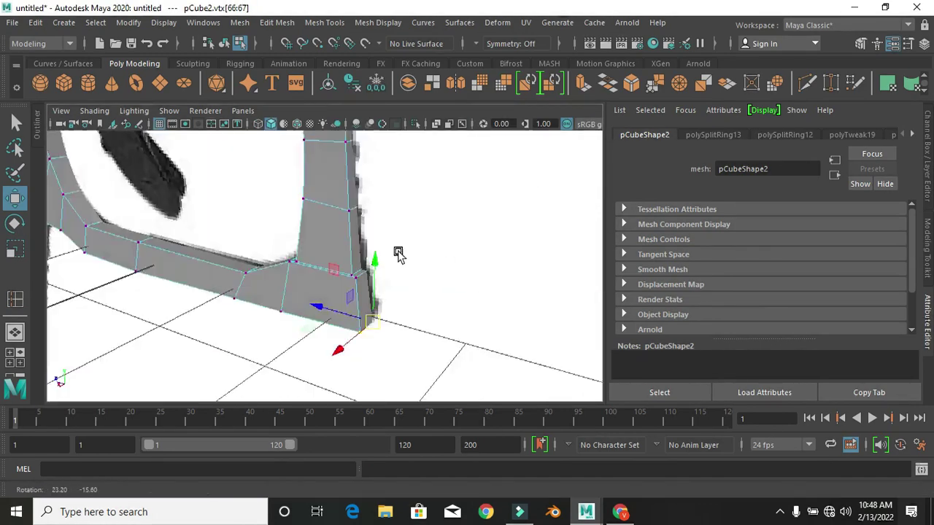
Isolate the gun meshes and bevel the trigger-guard edge with 2 segments
scroll(396, 250, "down", 5)
right_click_drag(267, 164, 379, 303)
left_click(378, 245)
key("ctrl+1")
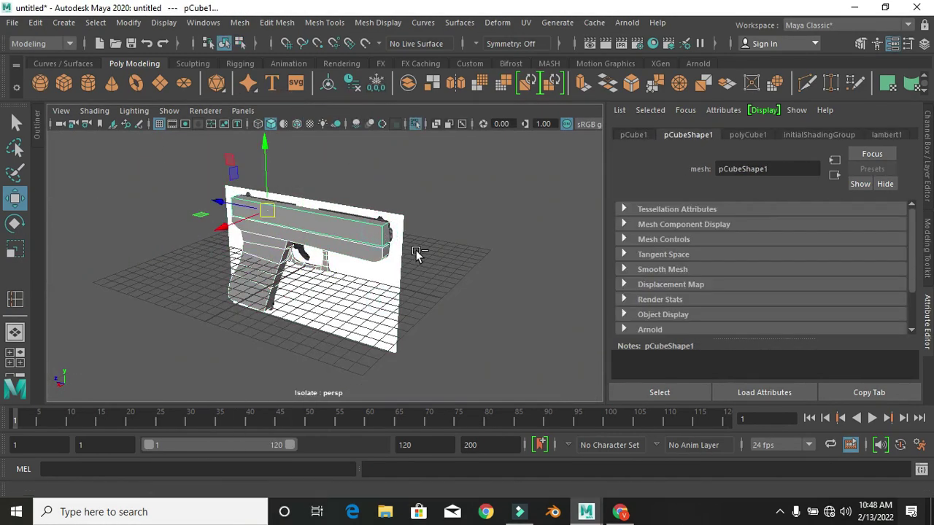
left_click_drag(396, 272, 306, 248, "alt")
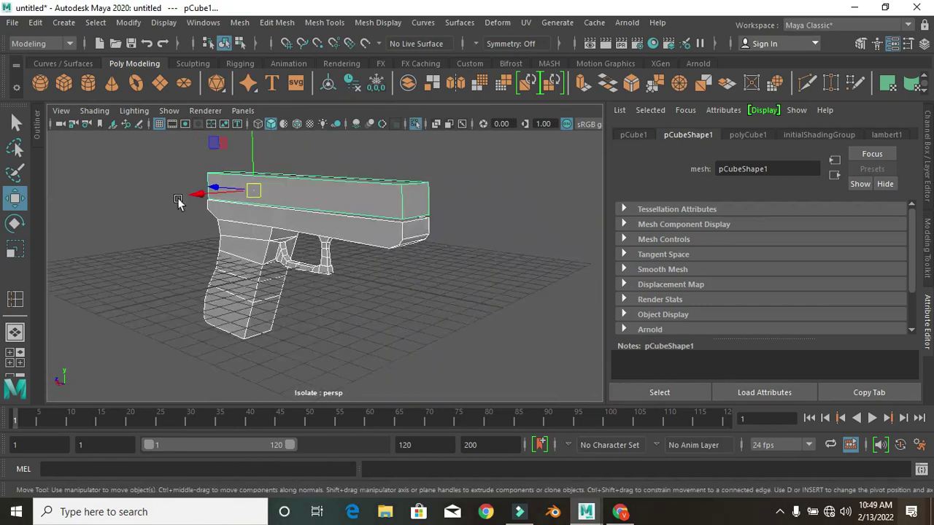
scroll(329, 219, "up", 5)
right_click_drag(329, 153, 267, 153)
left_click(343, 277)
left_click(631, 82)
mouse_move(438, 277)
left_mouse_down("alt")
mouse_move(375, 285)
mouse_move(349, 264)
left_mouse_up("alt")
Insert an edge loop across the grip with Insert Edge Loop
key("space")
middle_click_drag(398, 338, 314, 371, "alt")
left_click(324, 22)
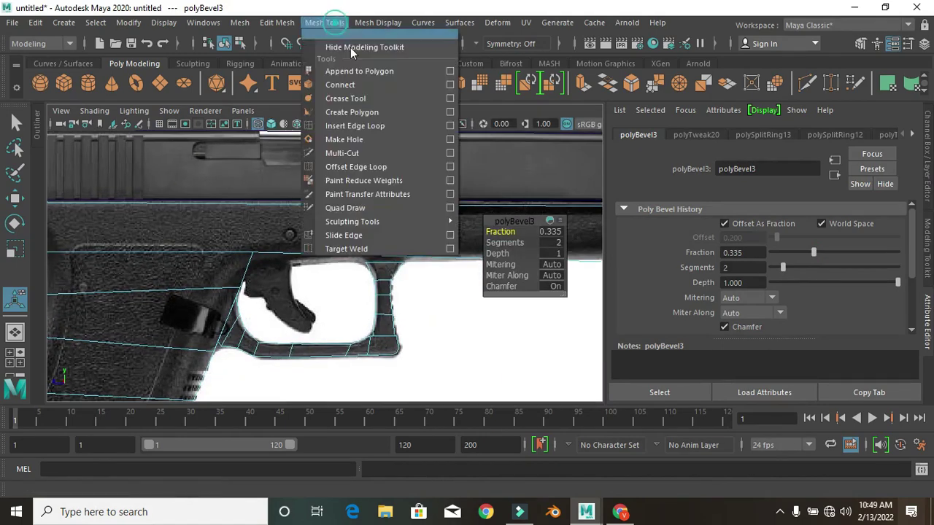
left_click(355, 98)
left_click(423, 263)
Extrude the top face of the grip and select a grip face from a top perspective
left_click_drag(407, 261, 344, 177, "alt")
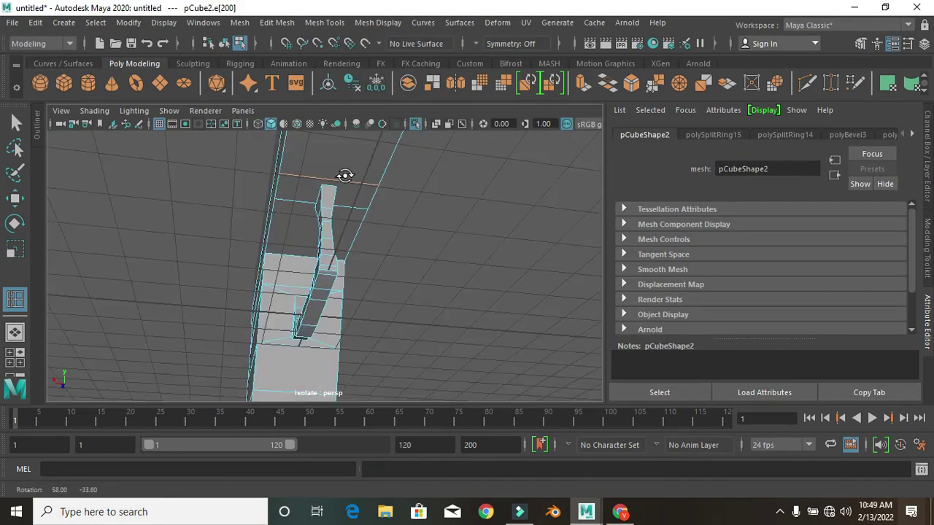
key("q")
left_click(389, 146)
key("ctrl+e")
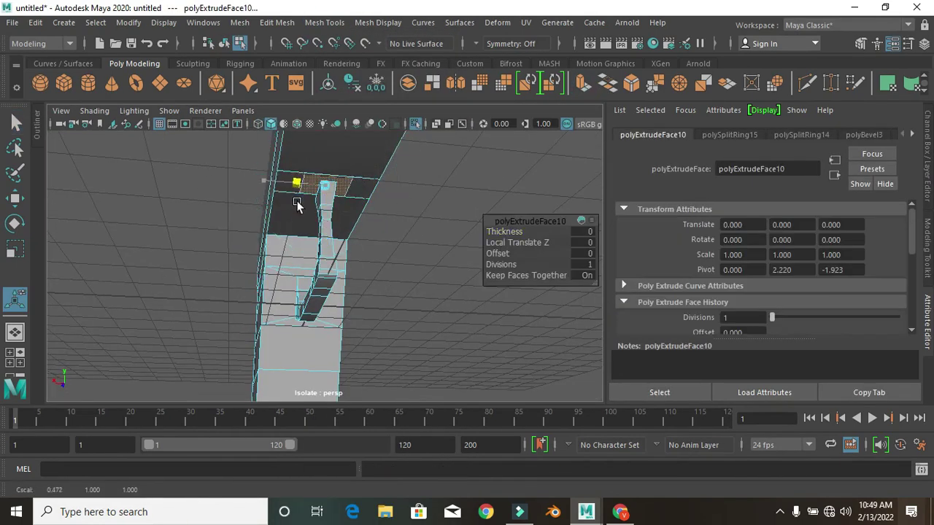
left_click_drag(297, 204, 203, 258, "alt")
left_click(202, 258)
mouse_move(311, 301)
left_mouse_down("alt")
mouse_move(294, 315)
mouse_move(304, 298)
mouse_move(325, 333)
mouse_move(340, 321)
left_mouse_up("alt")
left_click(341, 321)
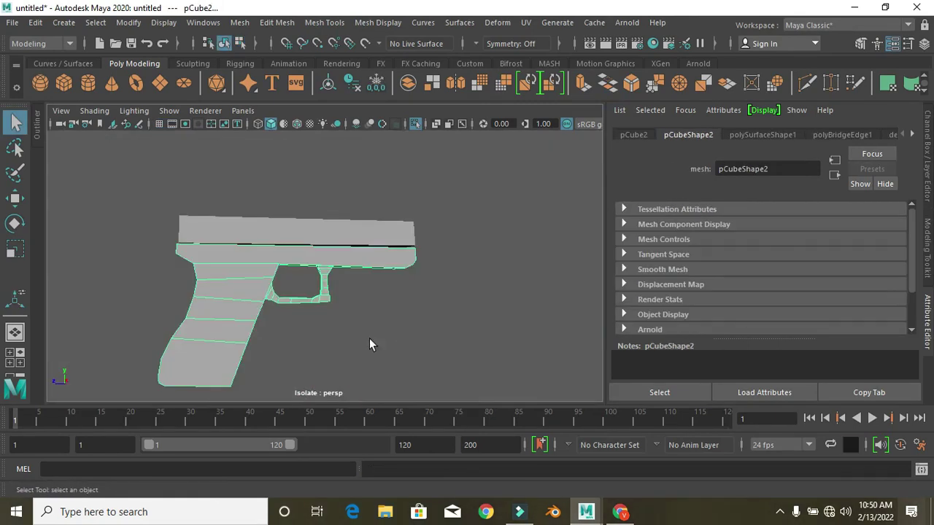
scroll(277, 287, "down", 5)
scroll(274, 303, "down", 2)
Bevel the slide's bottom edge with fraction 0.11 and 2 segments
scroll(356, 269, "down", 2)
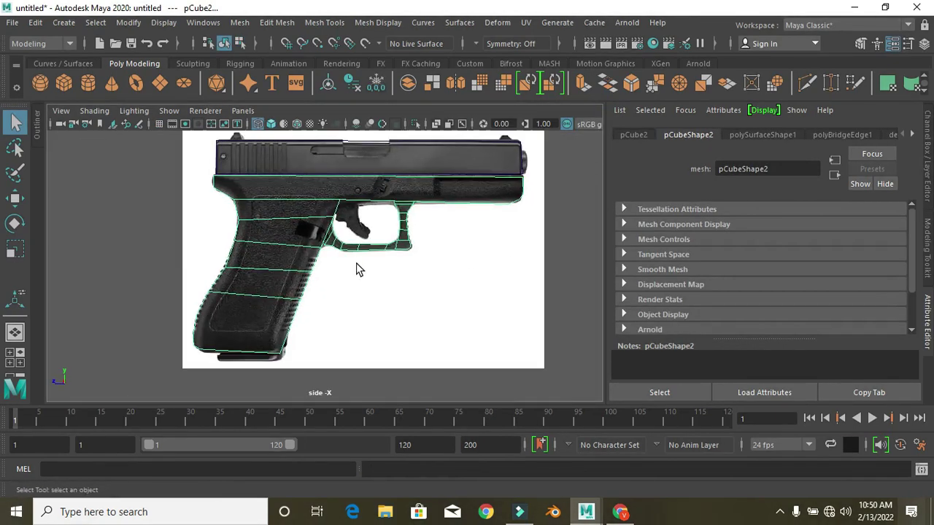
mouse_move(294, 232)
middle_mouse_down("alt")
mouse_move(371, 213)
mouse_move(379, 255)
middle_mouse_up("alt")
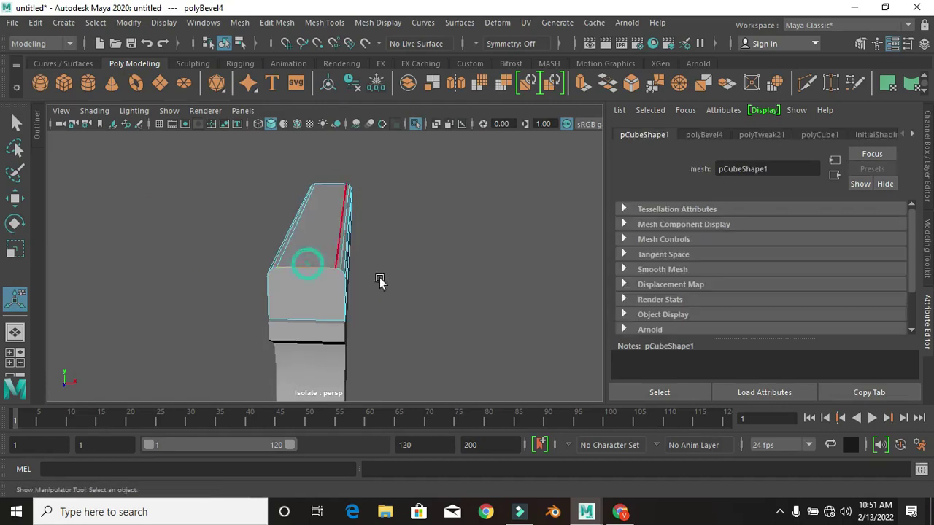
middle_click_drag(303, 284, 368, 209, "alt")
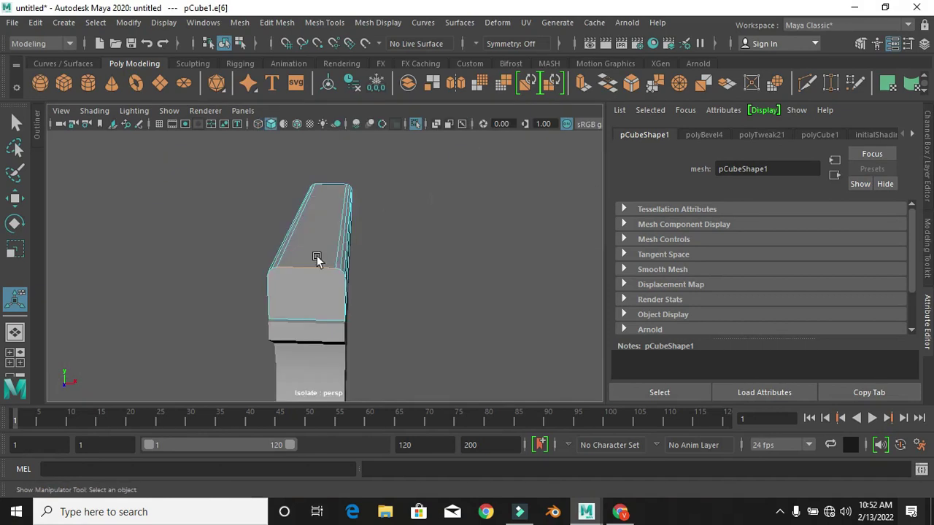
right_click(261, 247)
left_click(386, 252)
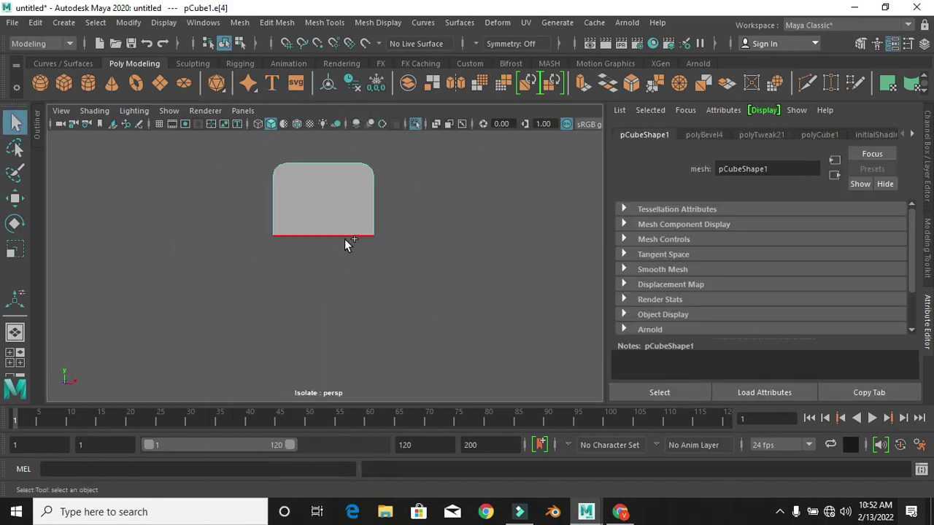
mouse_move(345, 239)
left_mouse_down("alt")
mouse_move(362, 270)
mouse_move(340, 255)
mouse_move(409, 262)
left_mouse_up("alt")
key("ctrl+b")
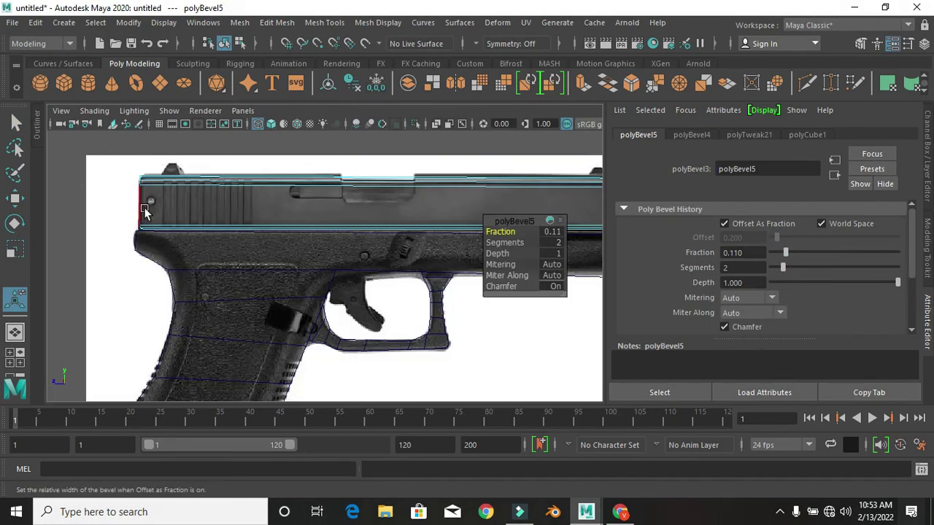
Select the slide's rear-end vertices and line them up with the reference
right_click_drag(135, 135, 90, 121)
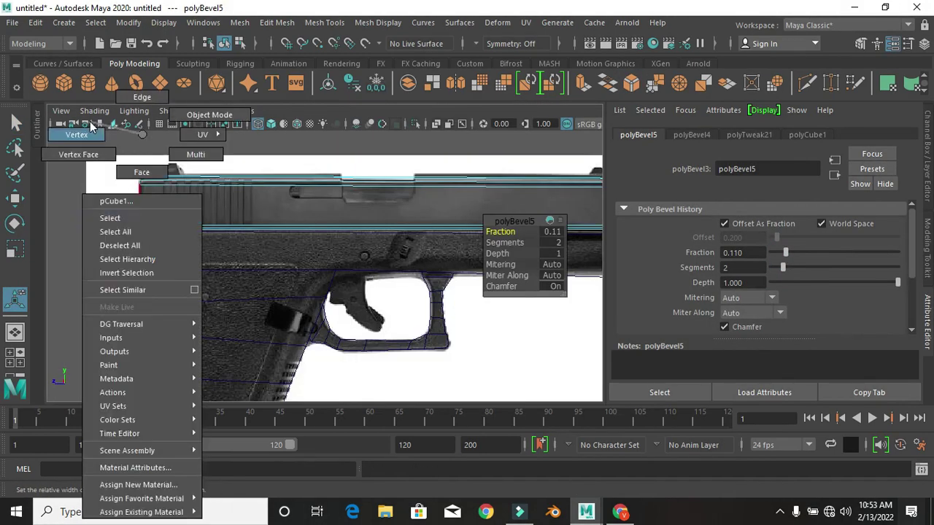
left_click_drag(127, 164, 143, 232)
scroll(292, 213, "down", 2)
scroll(354, 248, "down", 2)
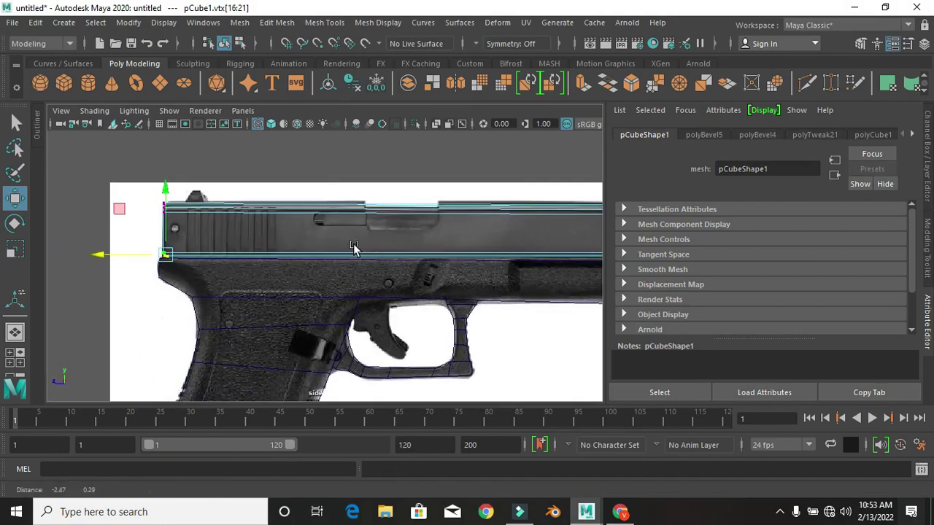
scroll(358, 273, "down", 1)
scroll(369, 319, "down", 1)
scroll(369, 319, "down", 2)
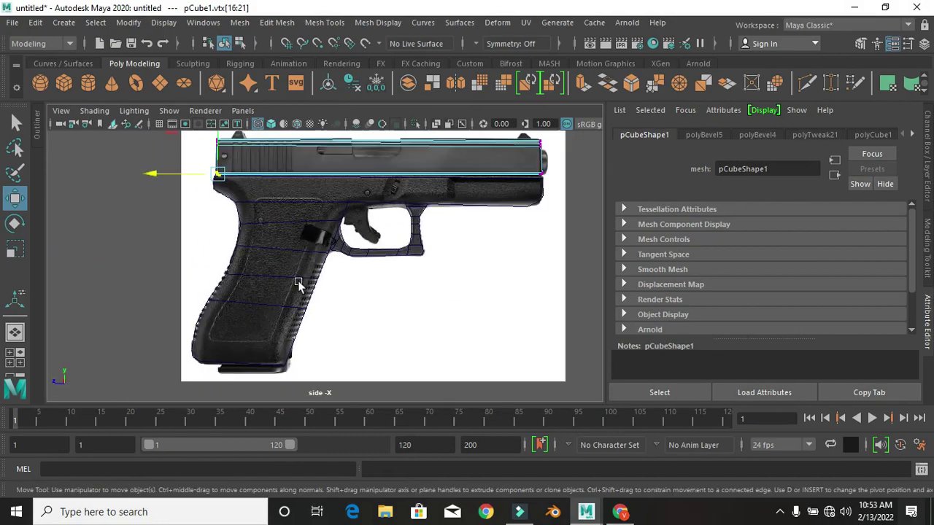
key("space")
key("space")
mouse_move(407, 208)
left_mouse_down("alt")
mouse_move(308, 302)
mouse_move(209, 327)
left_mouse_up("alt")
key("space")
key("space")
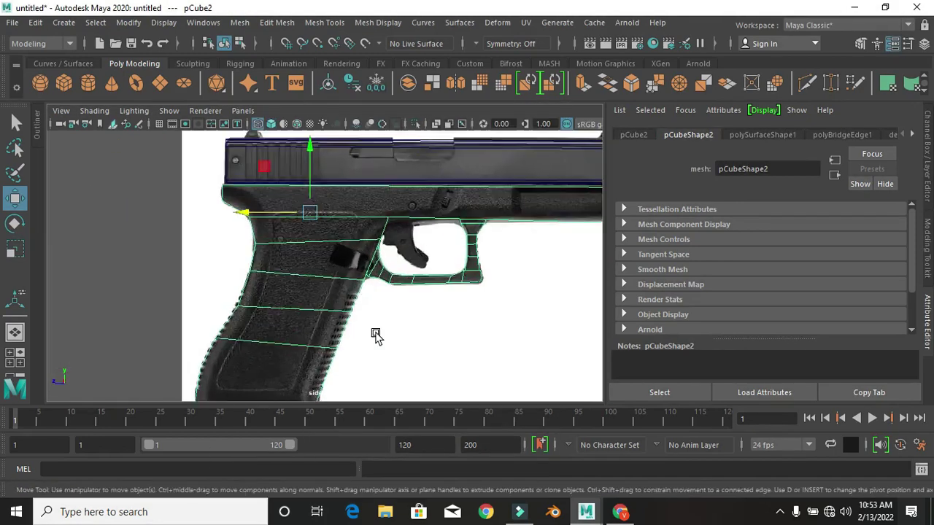
Select the loop of side faces around the grip and frame them in the view
right_click(322, 229)
right_click_drag(309, 146, 302, 171)
left_click(303, 203)
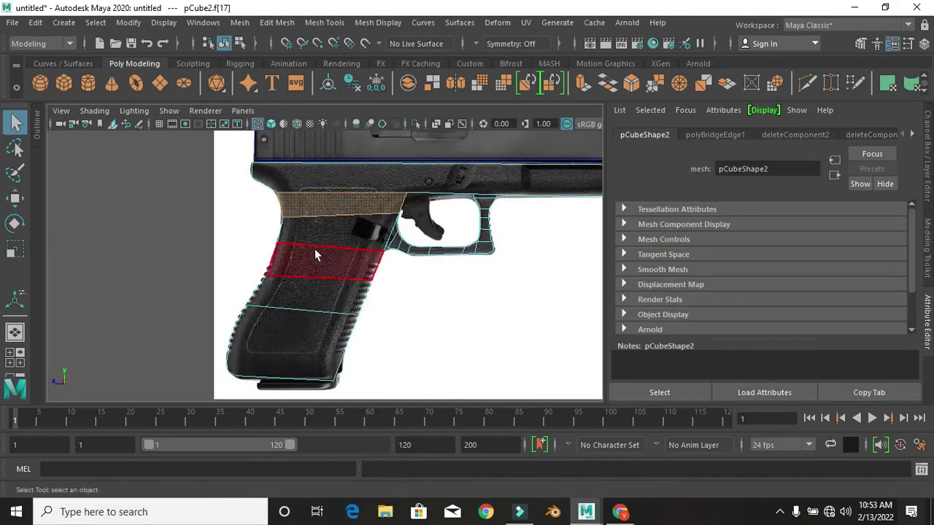
double_click(326, 233, "shift")
key("space")
key("space")
left_click(96, 22)
left_click(126, 136)
mouse_move(265, 312)
left_mouse_down("alt")
mouse_move(538, 222)
mouse_move(254, 295)
mouse_move(382, 304)
left_mouse_up("alt")
key("4")
key("5")
key("f")
Extrude the grip faces with a 0.6 offset inset, then select a panel vertex to tweak
key("ctrl+e")
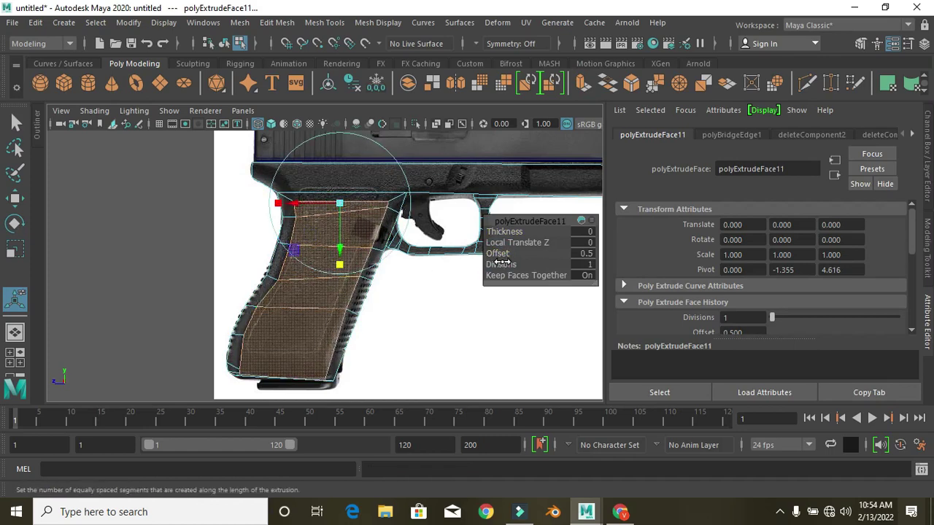
middle_click_drag(508, 258, 467, 258)
key("w")
scroll(312, 283, "up", 1)
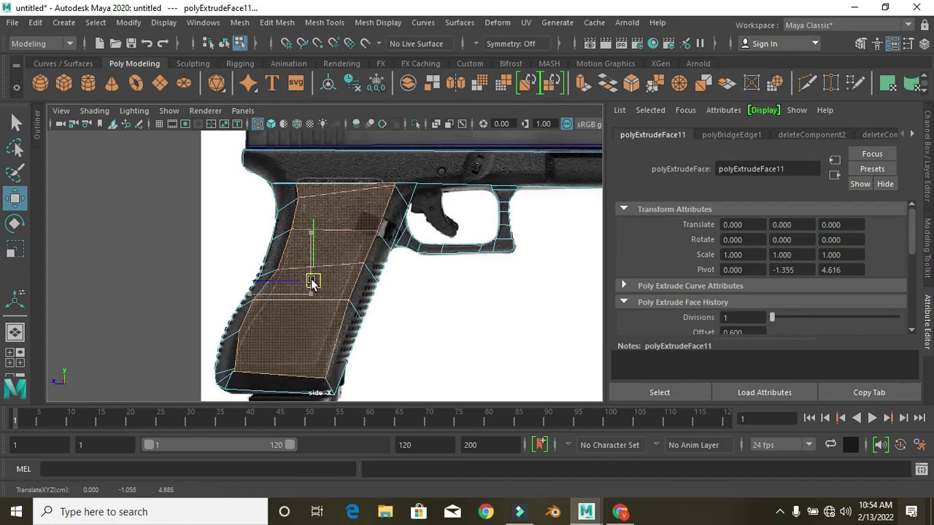
key("space")
key("space")
left_click_drag(278, 303, 321, 285, "alt")
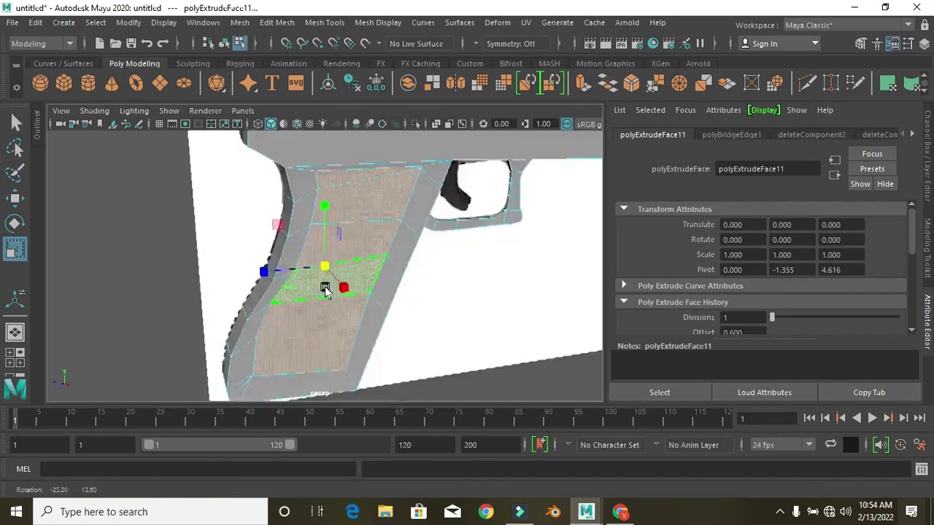
key("space")
key("space")
mouse_move(262, 135)
right_mouse_down()
mouse_move(211, 205)
mouse_move(197, 135)
right_mouse_up()
left_click(266, 305)
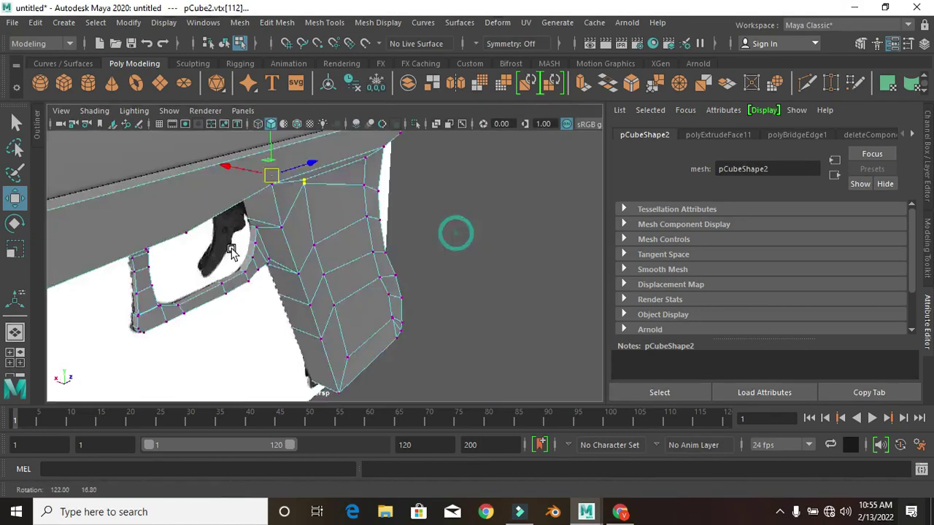
Extrude the selected grip faces again, undoing an unwanted bevel
key("ctrl+e")
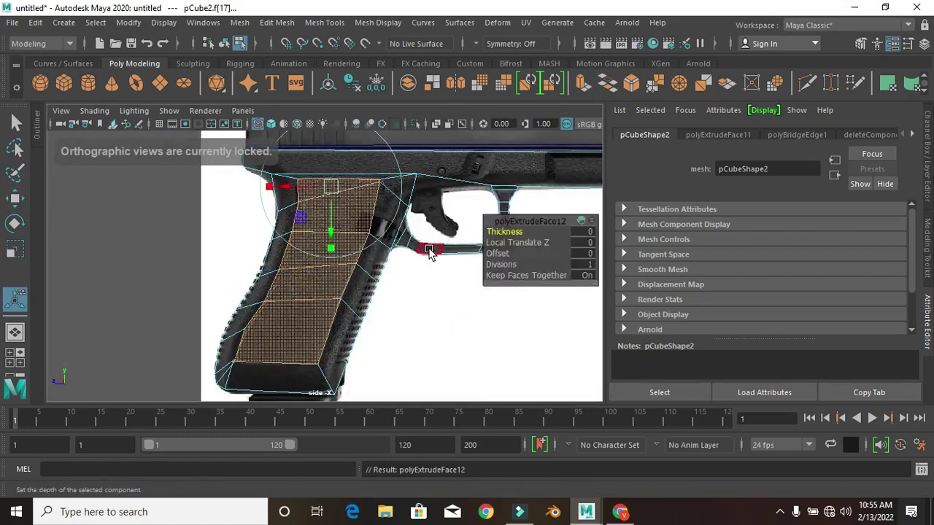
mouse_move(416, 294)
left_mouse_down("alt")
mouse_move(477, 212)
mouse_move(406, 202)
left_mouse_up("alt")
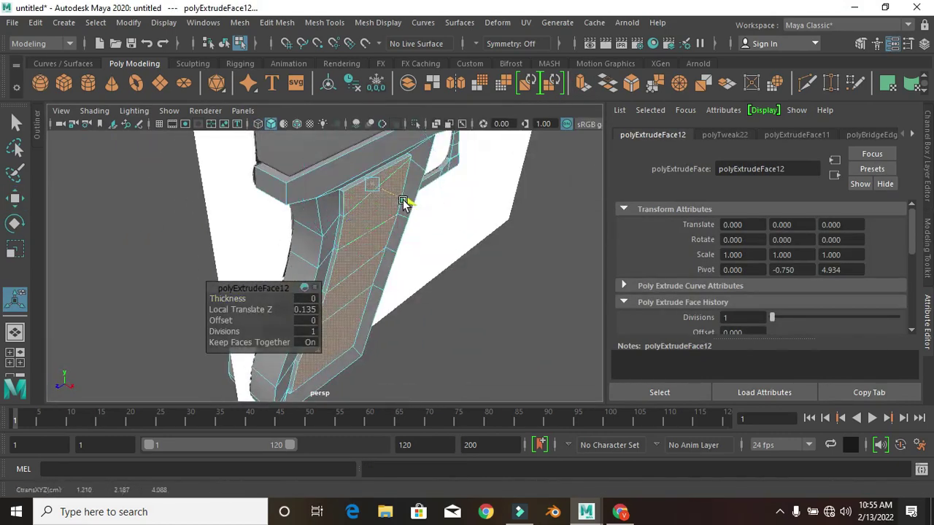
key("ctrl+b")
key("ctrl+z")
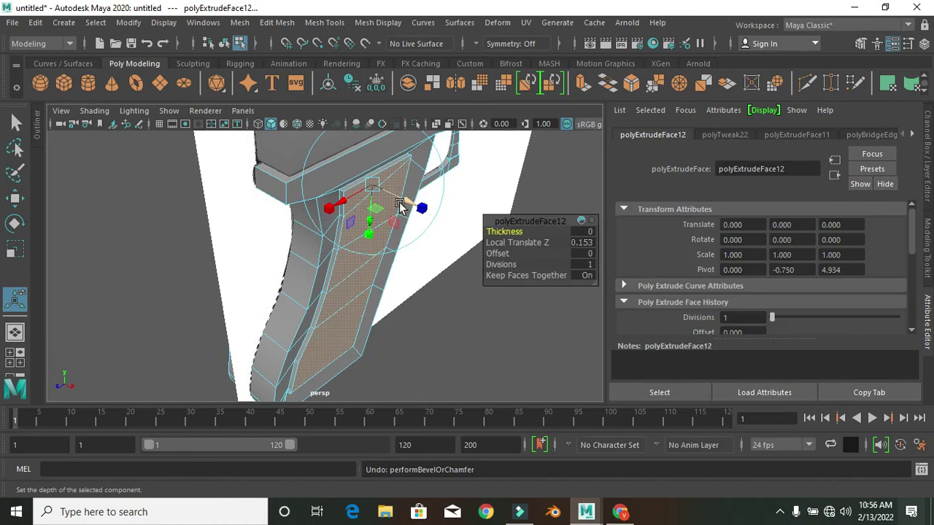
mouse_move(373, 114)
left_mouse_down("alt")
mouse_move(347, 201)
mouse_move(343, 190)
left_mouse_up("alt")
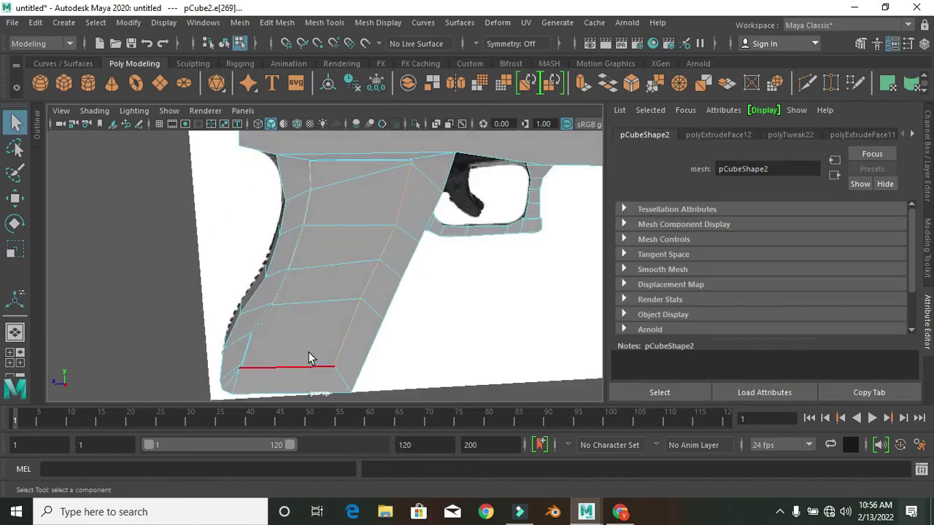
left_click_drag(308, 352, 281, 309, "alt")
right_click_drag(281, 309, 363, 351, "alt")
left_click_drag(363, 351, 245, 344, "alt")
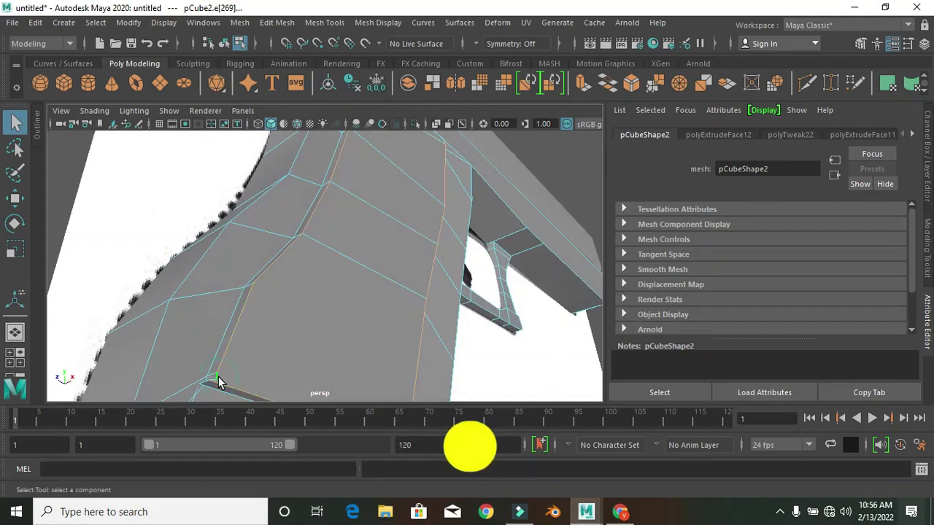
Select two neighbouring grip edges and bevel them
scroll(219, 383, "down", 5)
left_click(257, 333)
scroll(270, 329, "up", 5)
scroll(149, 330, "up", 3)
mouse_move(418, 257)
left_mouse_down("alt")
mouse_move(330, 186)
mouse_move(381, 338)
mouse_move(330, 270)
left_mouse_up("alt")
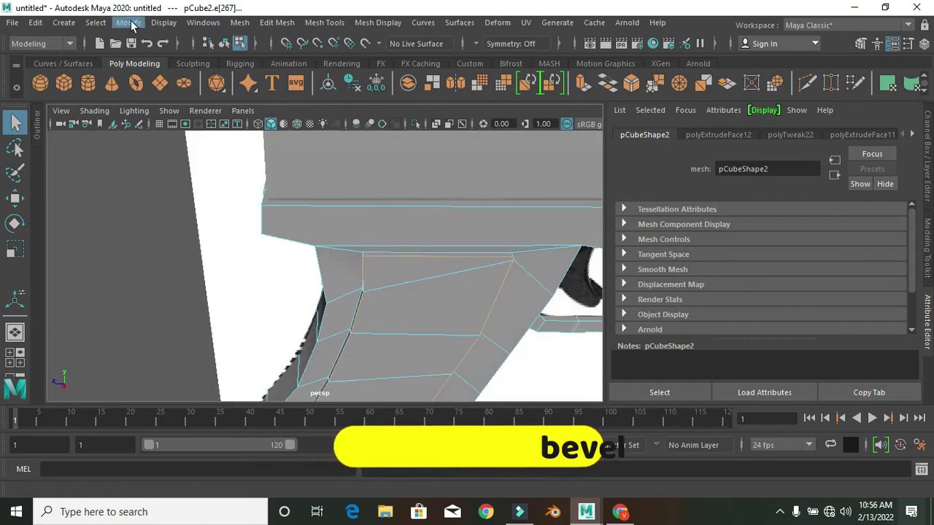
left_click(132, 25)
scroll(351, 227, "down", 5)
scroll(274, 248, "up", 5)
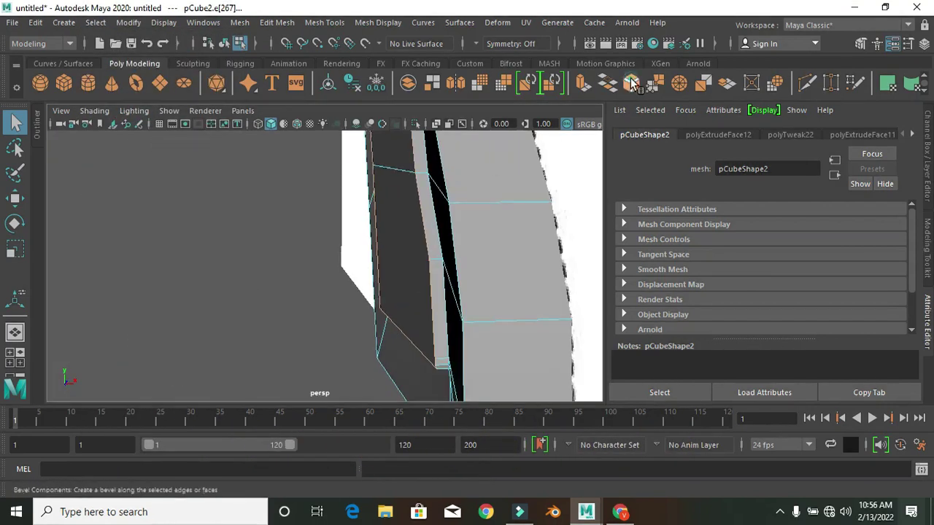
left_click(632, 83)
mouse_move(365, 219)
left_mouse_down("alt")
mouse_move(307, 241)
mouse_move(364, 219)
left_mouse_up("alt")
Insert an edge loop along the grip
left_click(324, 22)
left_click(348, 177)
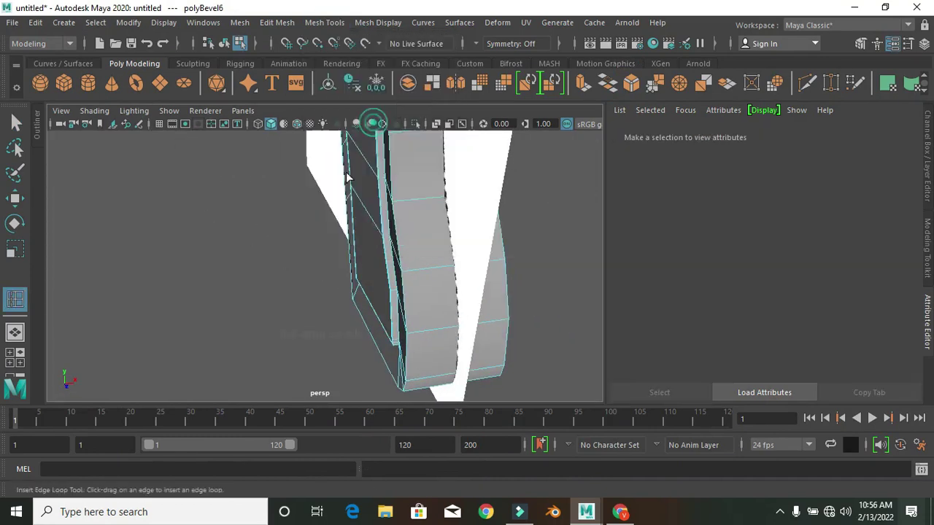
scroll(347, 178, "up", 3)
left_click(441, 318)
left_click_drag(441, 318, 475, 317, "alt")
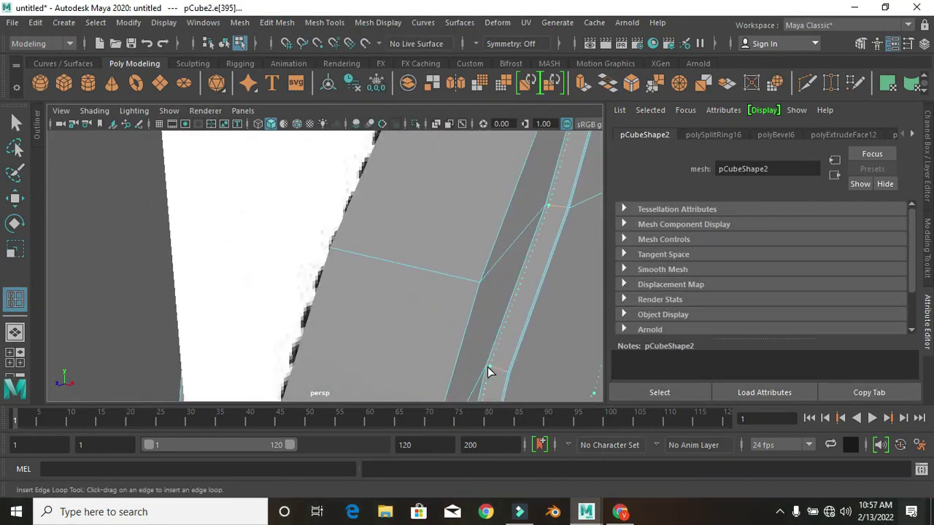
left_click(487, 367)
scroll(334, 292, "down", 5)
left_click_drag(333, 292, 228, 309, "alt")
scroll(319, 269, "up", 3)
scroll(319, 269, "down", 1)
Move the frame vertices onto the side reference outline
key("w")
right_click_drag(283, 219, 250, 184)
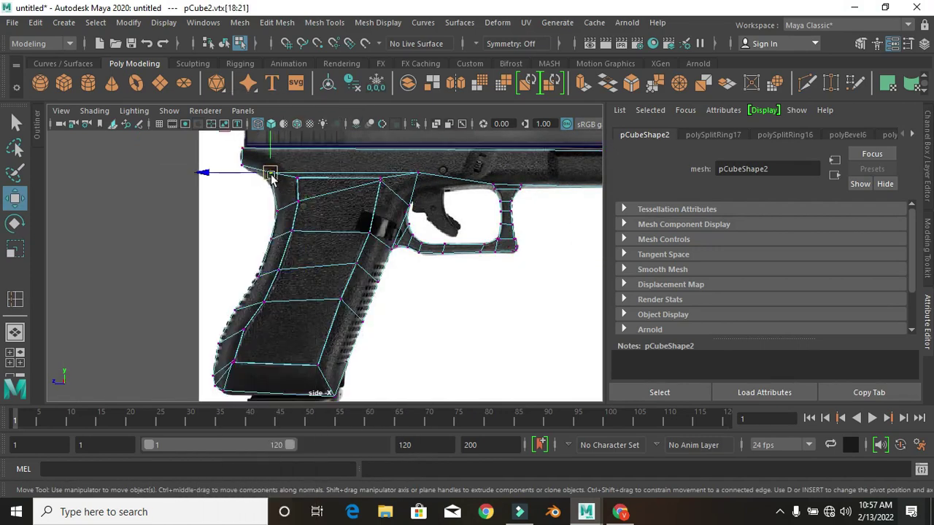
scroll(411, 246, "down", 1)
scroll(411, 251, "down", 2)
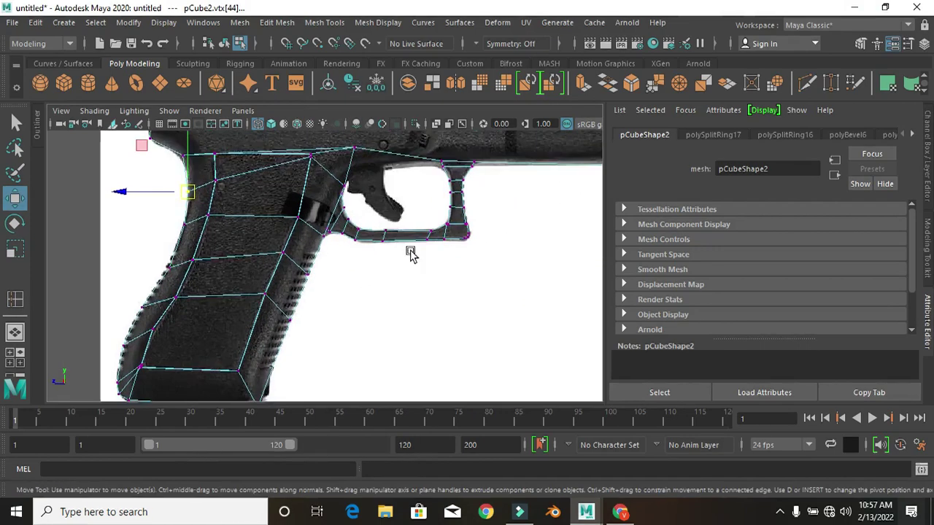
scroll(334, 264, "down", 2)
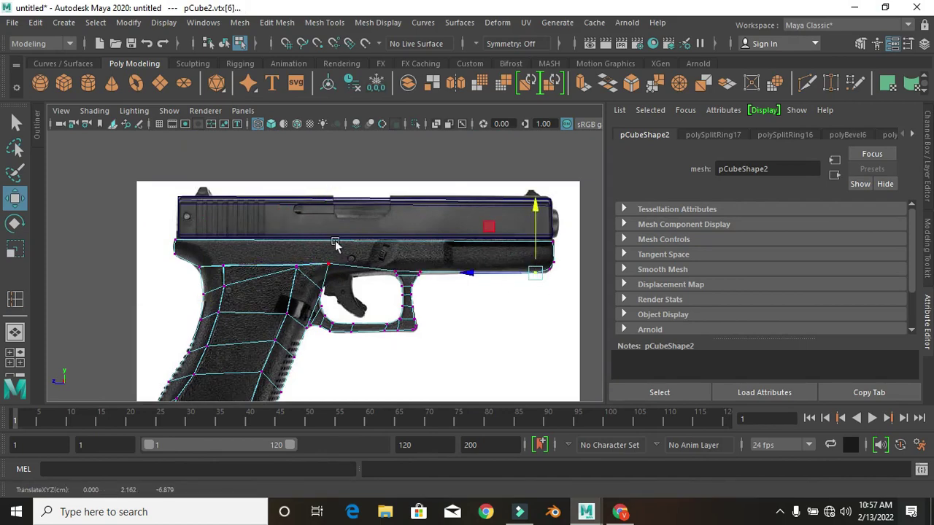
Select the whole frame mesh and zoom out to review the slide top
key("space")
key("space")
left_click_drag(335, 244, 244, 272, "alt")
left_click(430, 248)
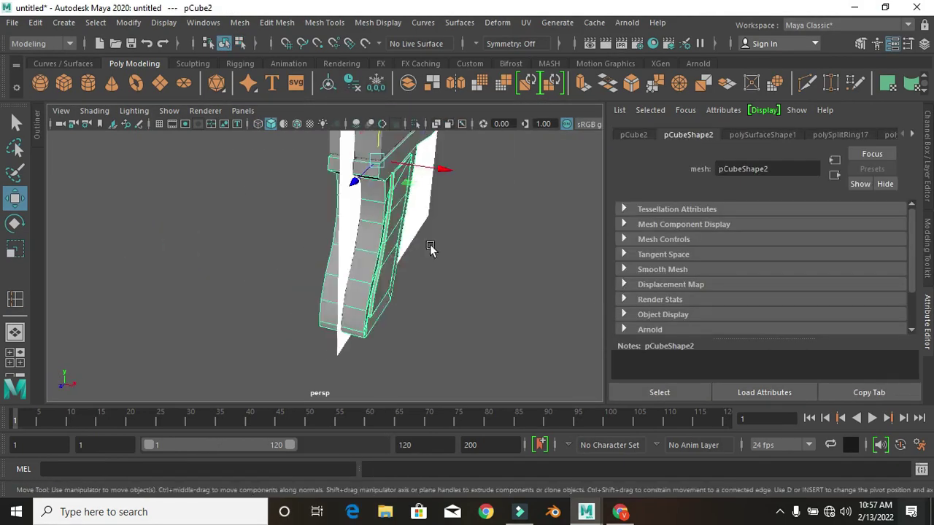
key("space")
key("space")
scroll(467, 351, "up", 2)
scroll(450, 292, "up", 1)
scroll(450, 292, "up", 1)
middle_click_drag(380, 280, 452, 307, "alt")
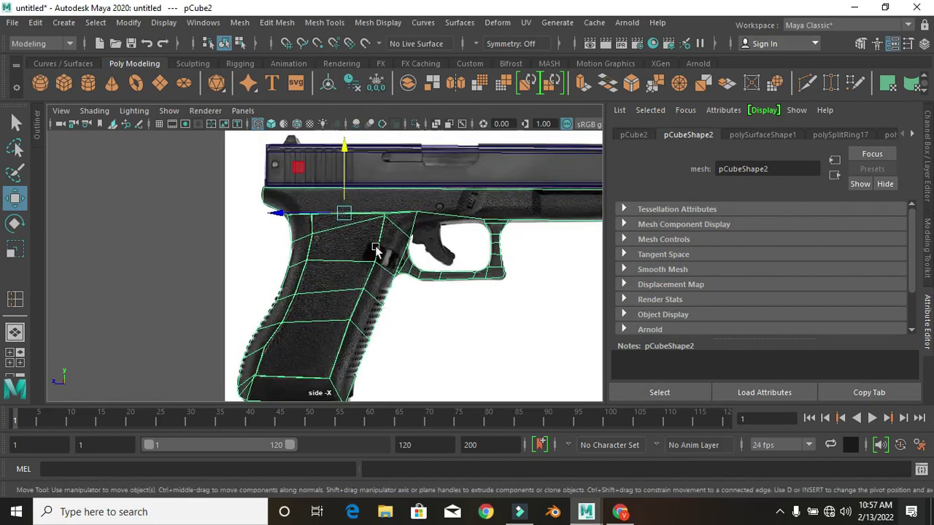
scroll(376, 250, "down", 2)
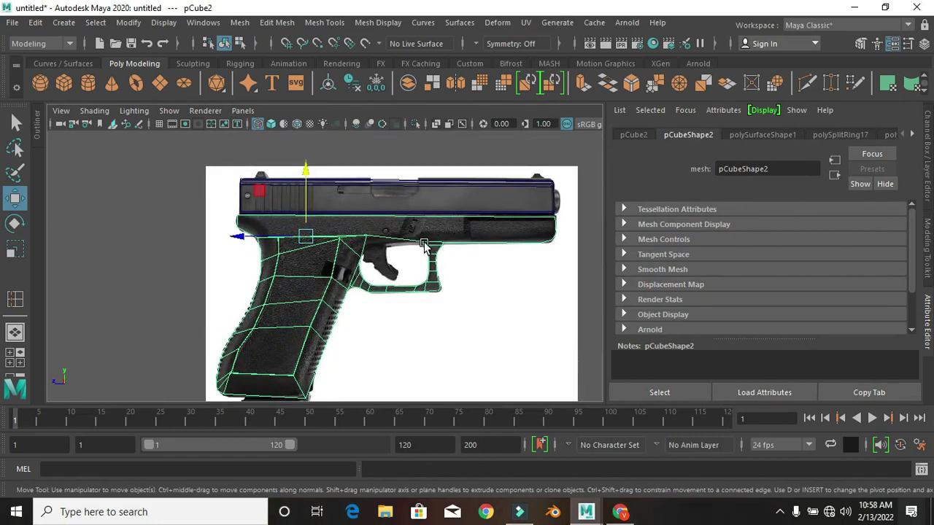
Isolate the pistol in the perspective view and inspect the grip and slide
key("space")
mouse_move(294, 221)
left_mouse_down("alt")
mouse_move(396, 209)
mouse_move(349, 65)
left_mouse_up("alt")
left_click(325, 22)
left_click(343, 99)
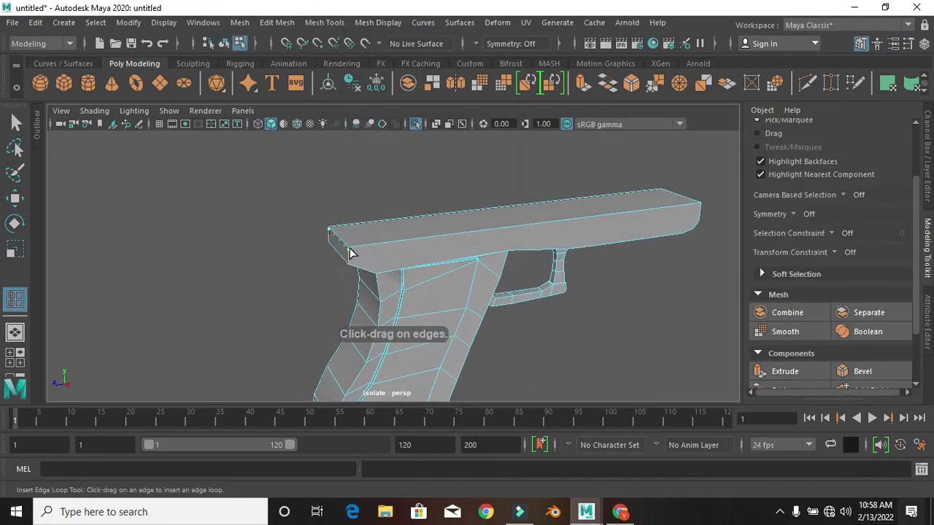
scroll(349, 253, "up", 2)
left_click_drag(349, 253, 372, 295, "alt")
left_click_drag(345, 211, 520, 301, "alt")
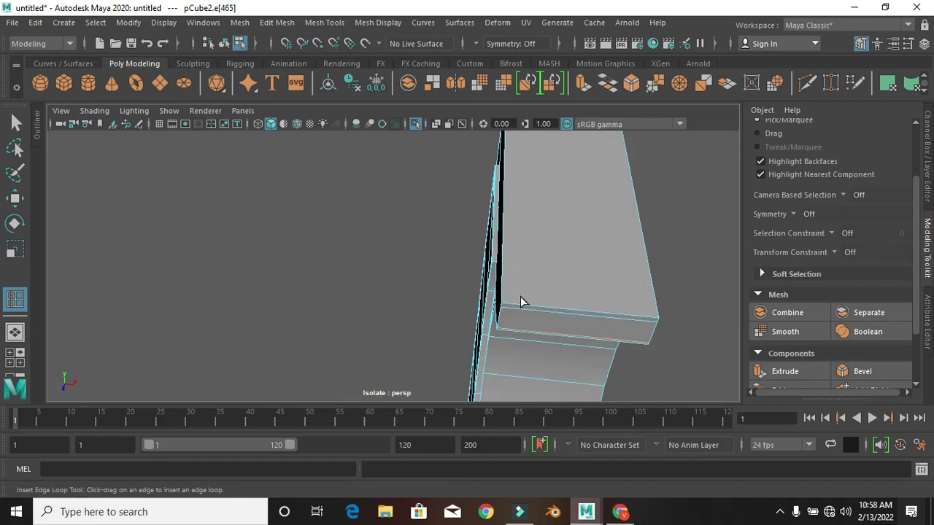
scroll(624, 350, "down", 3)
mouse_move(584, 330)
left_mouse_down("alt")
mouse_move(417, 302)
mouse_move(526, 292)
mouse_move(373, 276)
mouse_move(417, 287)
left_mouse_up("alt")
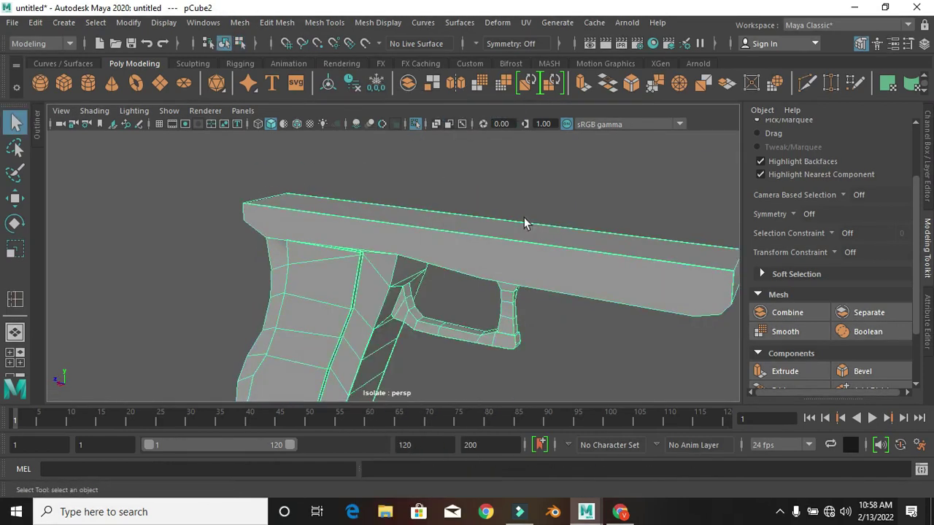
key("t")
scroll(482, 316, "down", 3)
Add an edge loop near the slide's front end
left_click(365, 114)
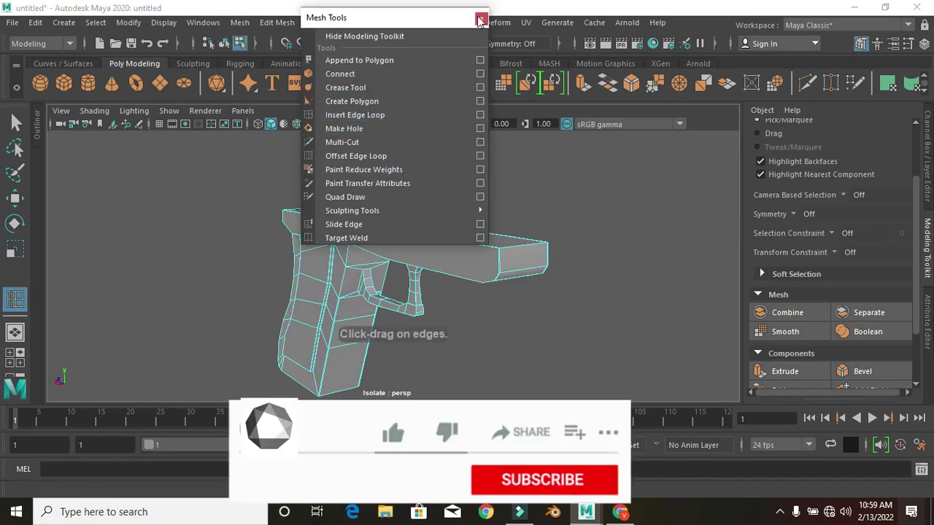
left_click(479, 19)
scroll(606, 210, "up", 3)
scroll(606, 210, "up", 2)
left_click_drag(619, 216, 515, 262, "alt")
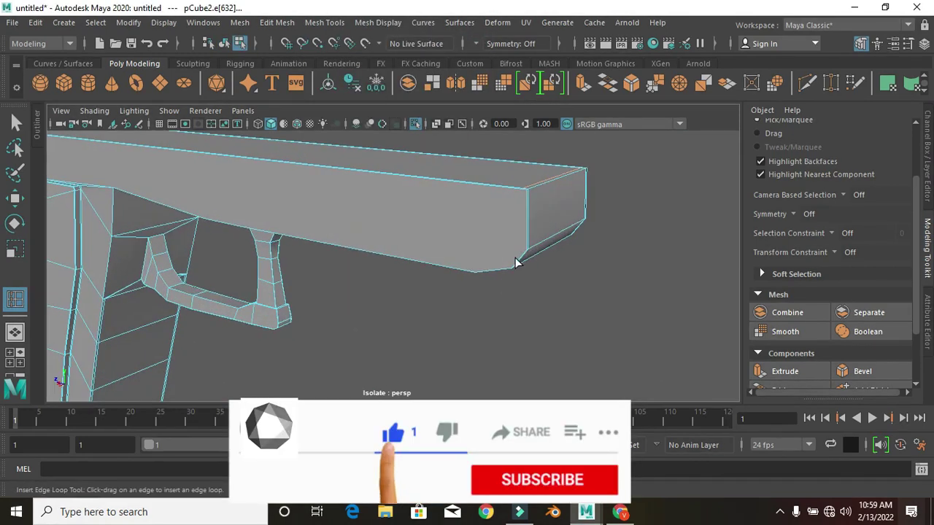
scroll(515, 256, "up", 2)
scroll(544, 282, "up", 3)
mouse_move(357, 331)
left_mouse_down("alt")
mouse_move(342, 304)
mouse_move(312, 328)
left_mouse_up("alt")
left_click(331, 322)
Preview the pistol smoothed, then return to the low-poly mesh and select it
key("q")
scroll(281, 256, "down", 3)
scroll(262, 275, "down", 2)
left_click(469, 278)
left_click_drag(433, 308, 388, 288, "alt")
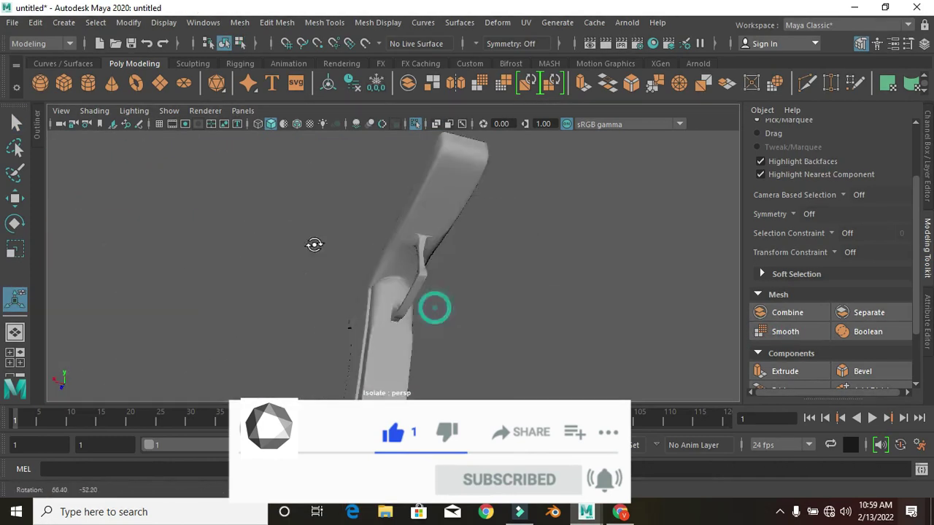
left_click(407, 279)
scroll(407, 280, "up", 4)
Insert edge loops around the trigger guard and preview the smoothed result
left_click(324, 23)
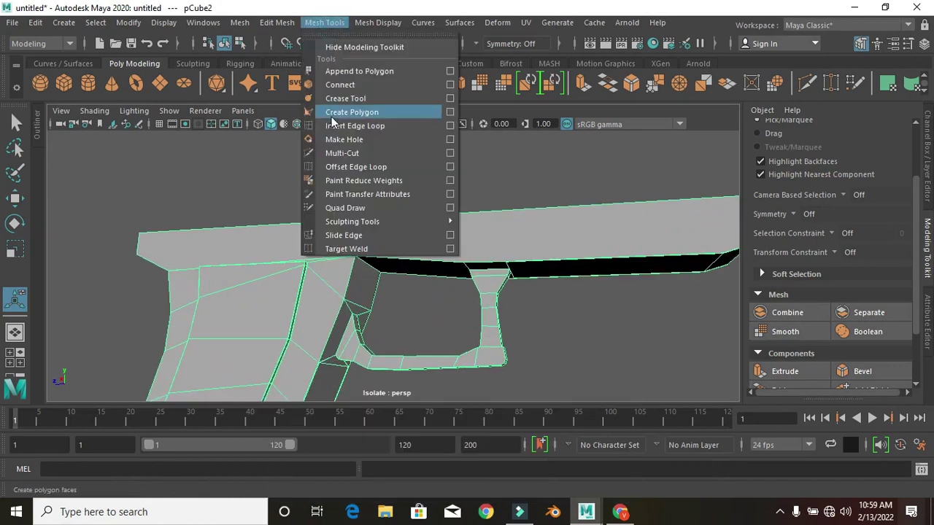
left_click(364, 127)
mouse_move(341, 177)
left_mouse_down("alt")
mouse_move(473, 173)
mouse_move(527, 188)
mouse_move(380, 221)
left_mouse_up("alt")
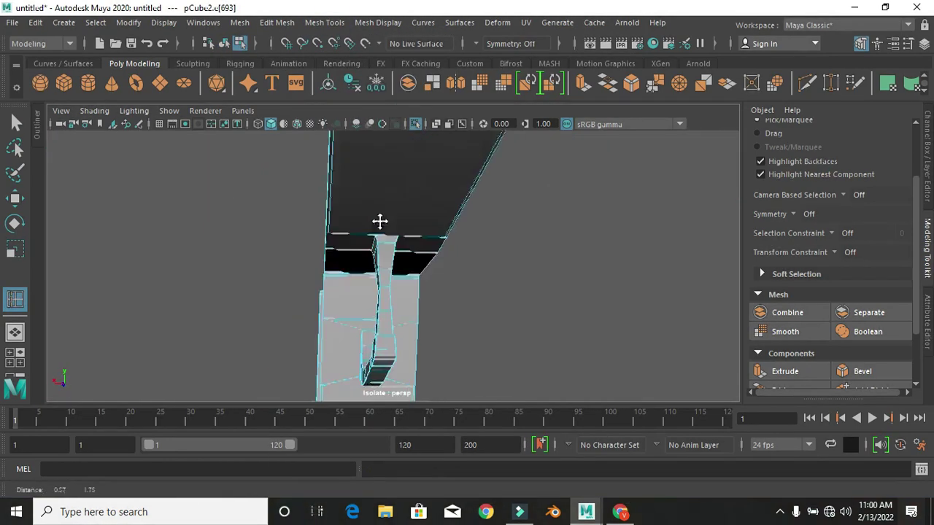
mouse_move(326, 247)
left_mouse_down("alt")
mouse_move(377, 231)
mouse_move(317, 263)
left_mouse_up("alt")
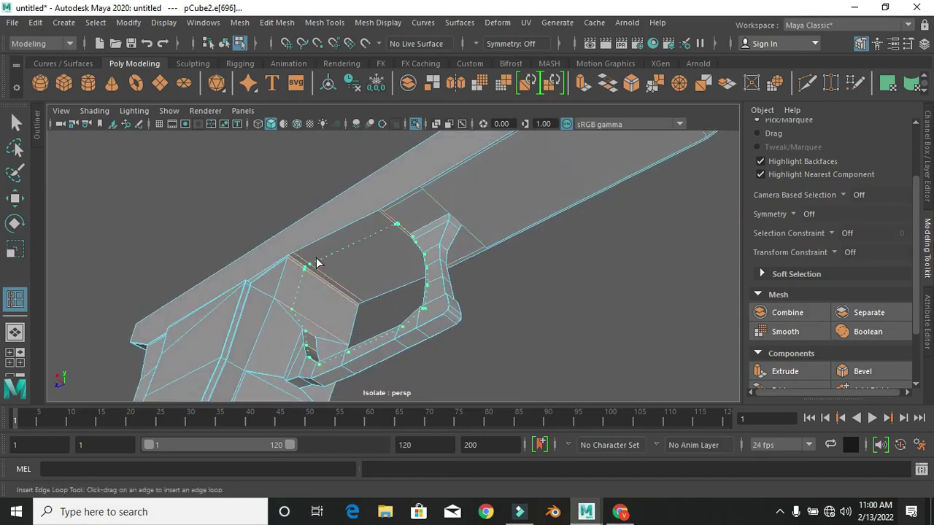
mouse_move(364, 303)
left_mouse_down("alt")
mouse_move(505, 168)
mouse_move(348, 232)
left_mouse_up("alt")
key("F8")
Undo the smoothing and extrude a strip of frame faces
left_click(785, 331)
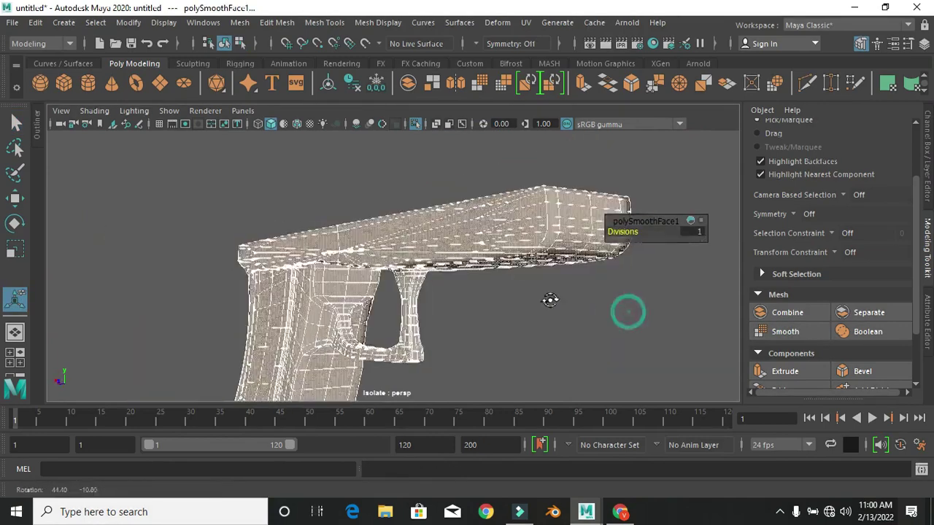
key("ctrl+z")
left_click_drag(548, 297, 544, 284, "alt")
right_click_drag(544, 285, 479, 282)
left_click(479, 281)
mouse_move(479, 281)
left_mouse_down("alt")
mouse_move(538, 230)
mouse_move(459, 253)
mouse_move(478, 311)
mouse_move(552, 163)
mouse_move(342, 267)
left_mouse_up("alt")
key("shift+period")
Switch to edge mode and close in on the grip panel
key("F8")
scroll(417, 337, "up", 3)
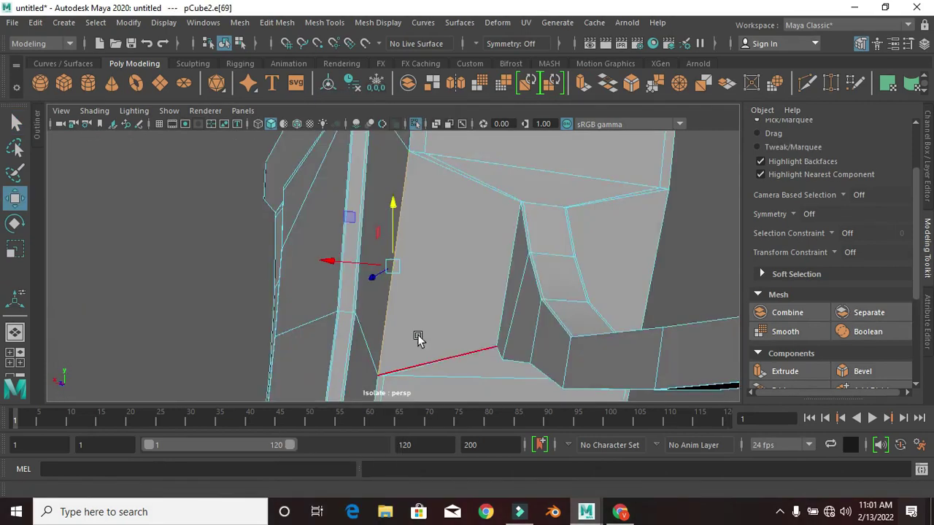
scroll(418, 338, "down", 5)
scroll(234, 288, "up", 5)
mouse_move(234, 288)
left_mouse_down("alt")
mouse_move(442, 296)
mouse_move(304, 281)
left_mouse_up("alt")
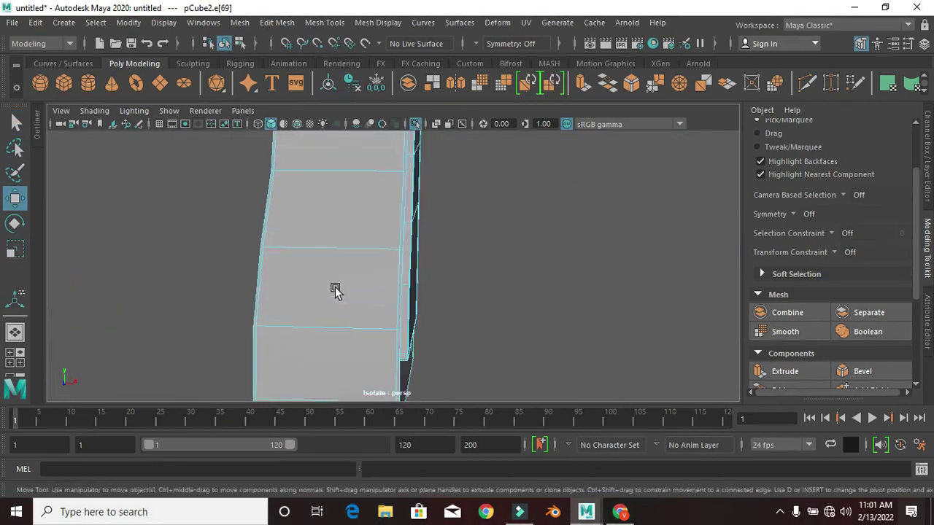
key("space")
key("space")
Bevel the grip's bottom edges, adjusting the bevel width
left_click(338, 167)
key("space")
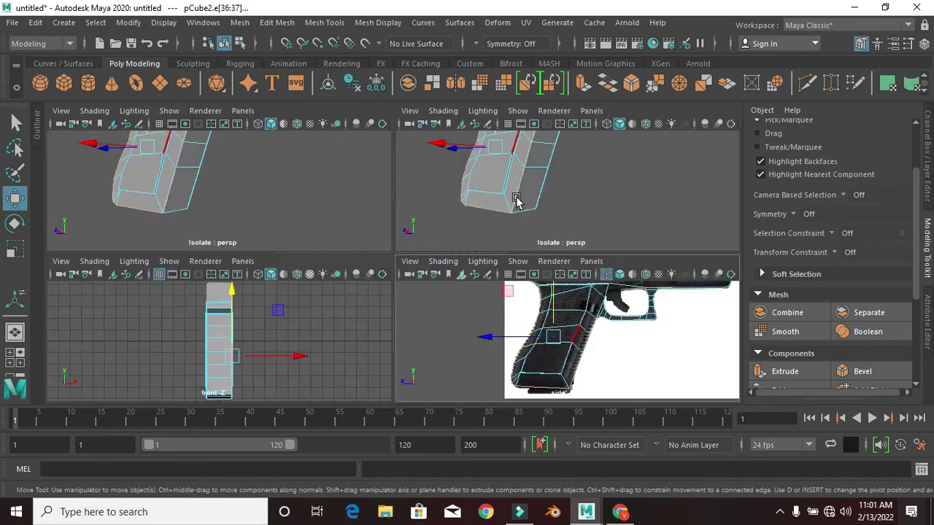
key("space")
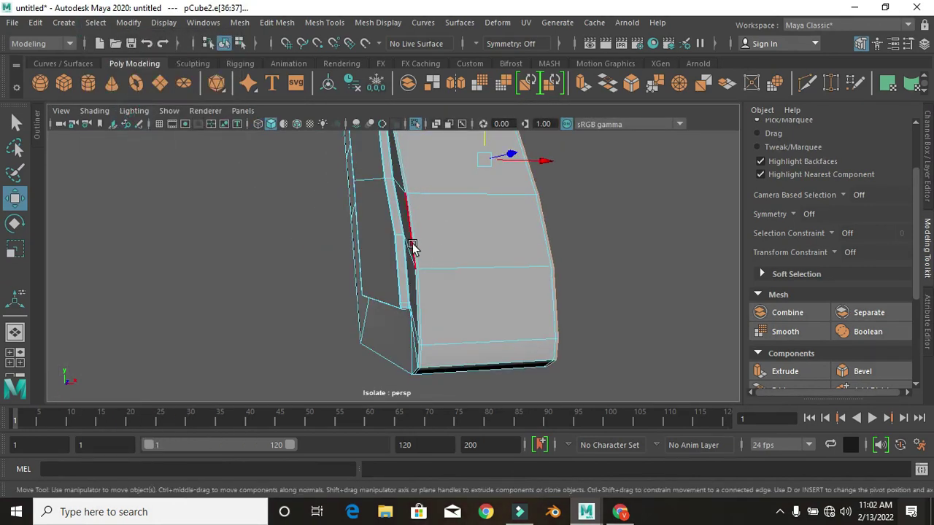
left_click_drag(412, 248, 427, 260, "alt")
key("ctrl+b")
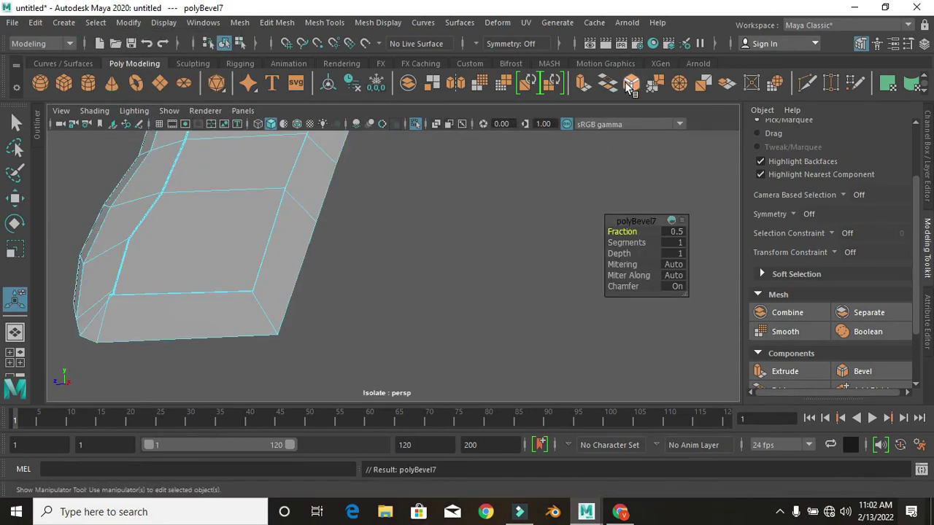
left_click_drag(567, 254, 616, 232, "alt")
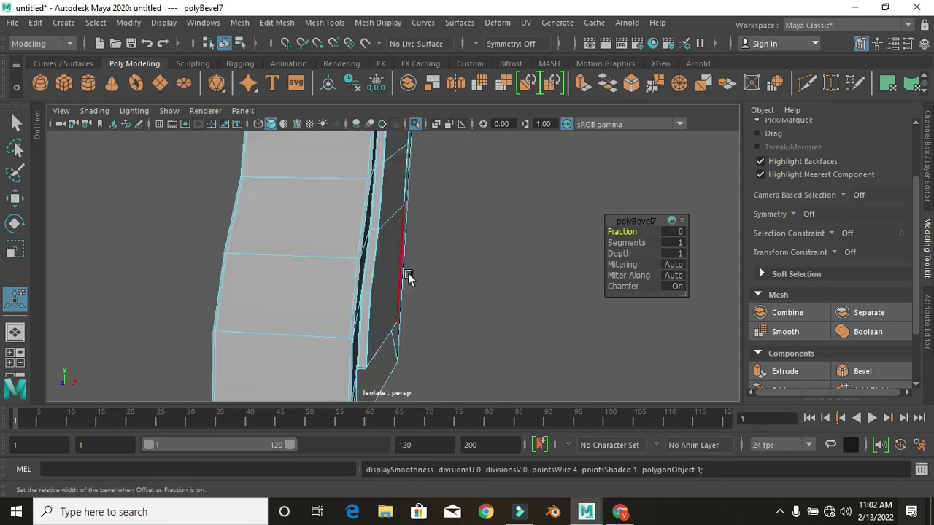
scroll(409, 277, "down", 3)
right_click_drag(438, 197, 494, 115)
key("ctrl+z")
Insert edge loops on the frame and return to the side reference view
left_click(324, 23)
left_click(343, 103)
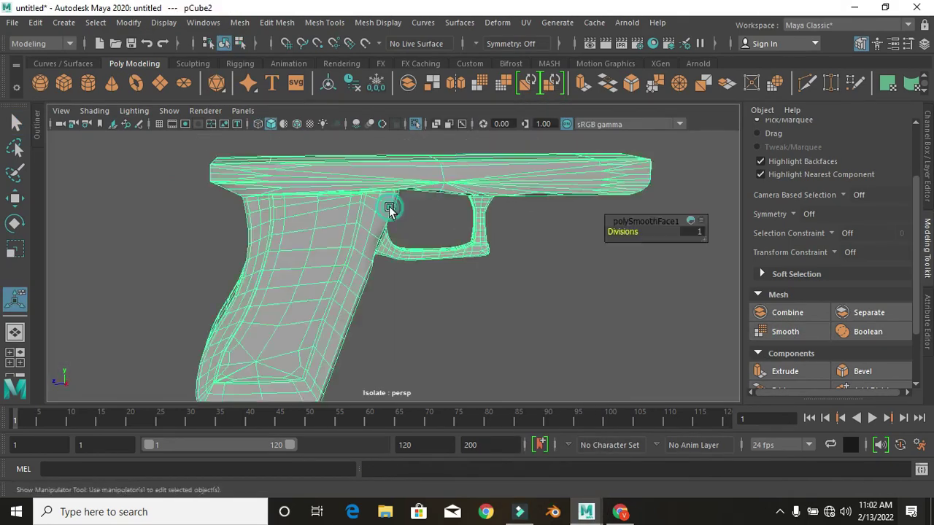
right_click(448, 191)
scroll(496, 292, "up", 2)
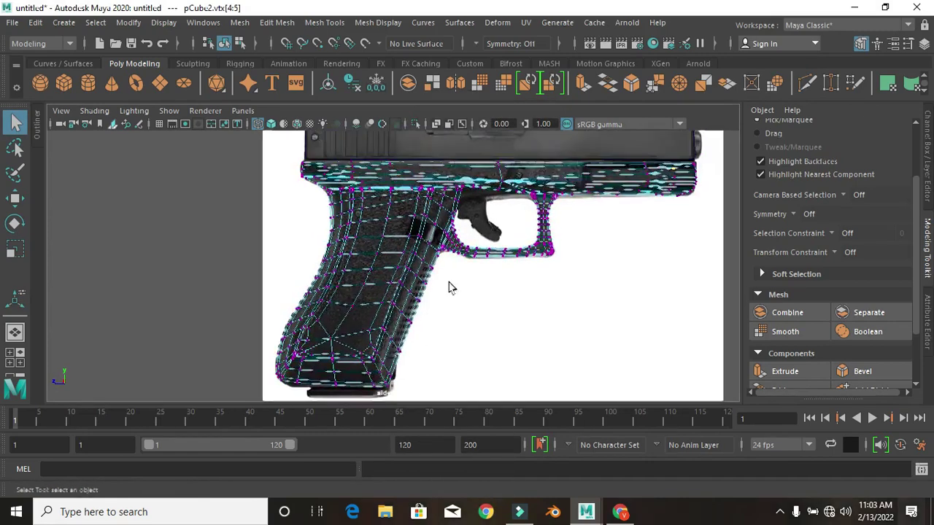
key("ctrl+z")
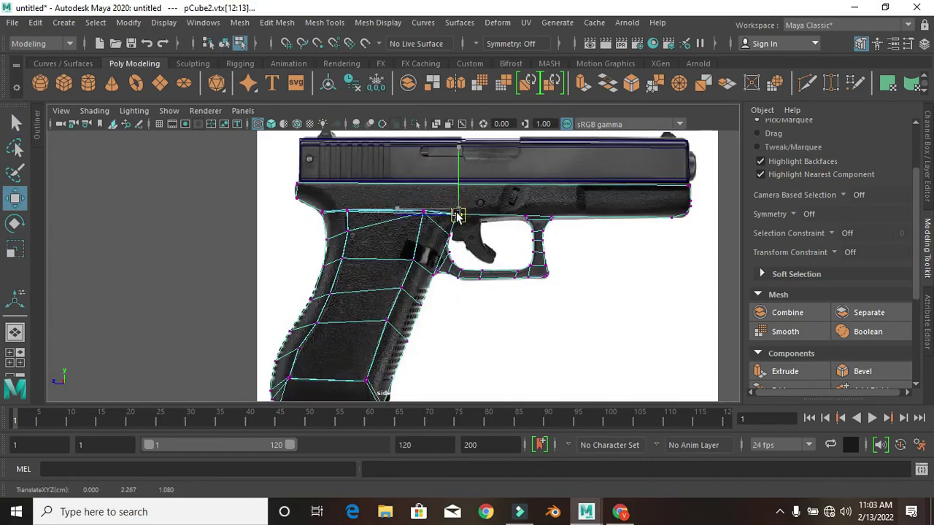
scroll(462, 260, "down", 1)
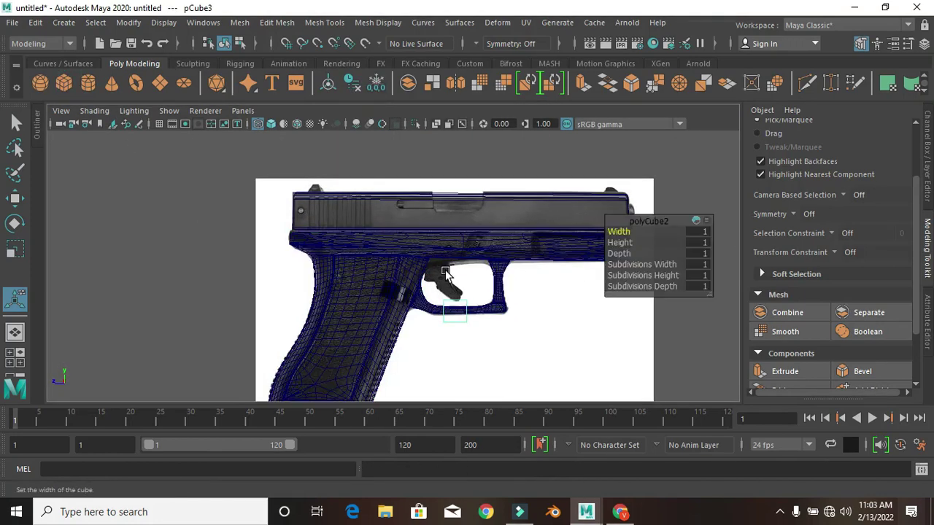
Frame the new cube and box-select its lower vertices
key("f")
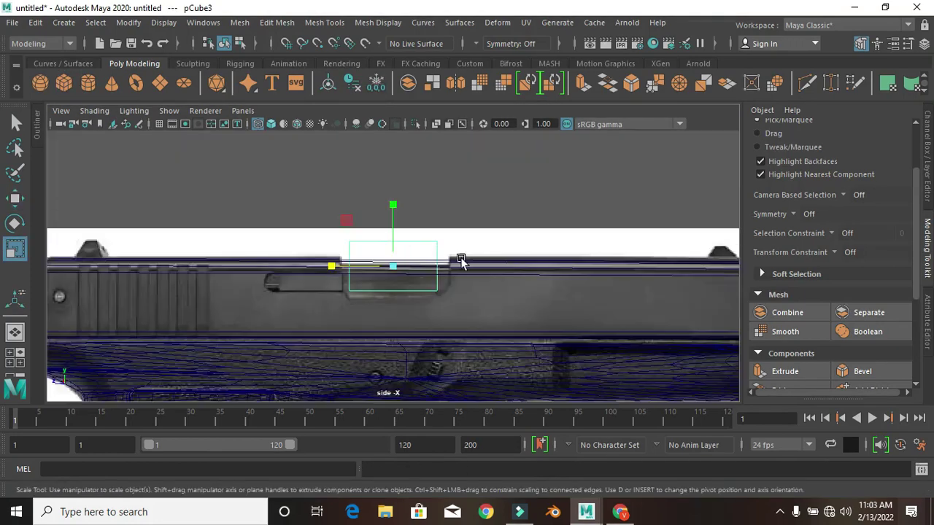
key("ctrl+z")
key("ctrl+z")
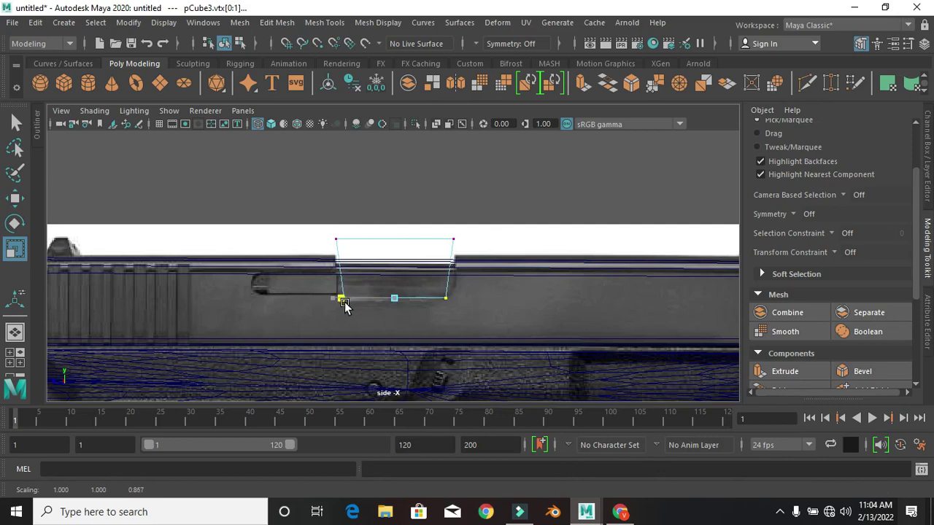
right_click_drag(349, 135, 349, 97)
left_click(340, 251)
right_click_drag(305, 292, 327, 327, "shift")
right_click_drag(349, 135, 295, 195)
left_click_drag(313, 262, 474, 292)
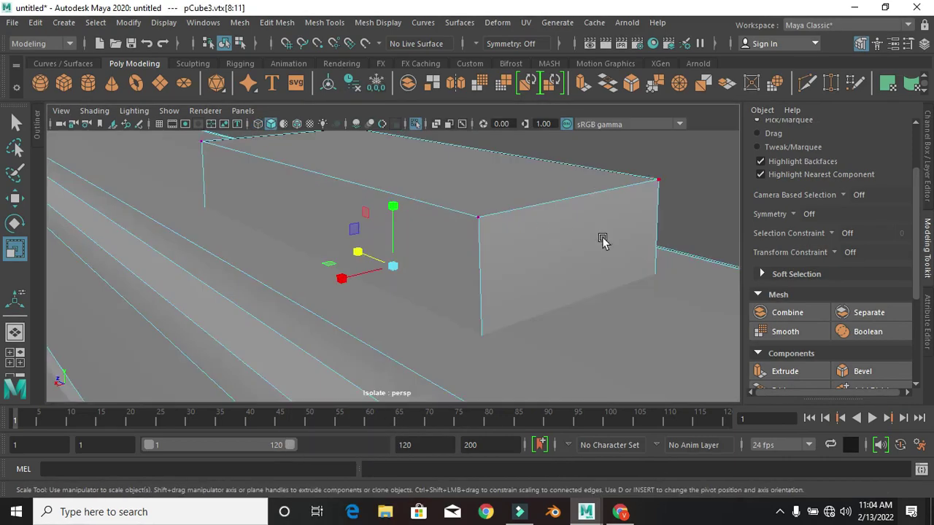
right_click_drag(413, 134, 450, 181)
Isolate the small block and select its upper vertices in the side view
key("f")
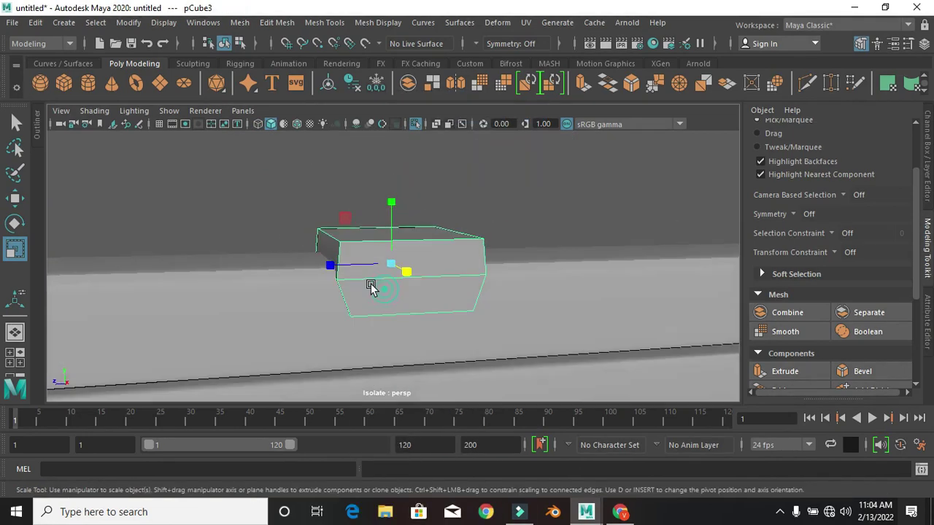
right_click_drag(365, 131, 725, 124)
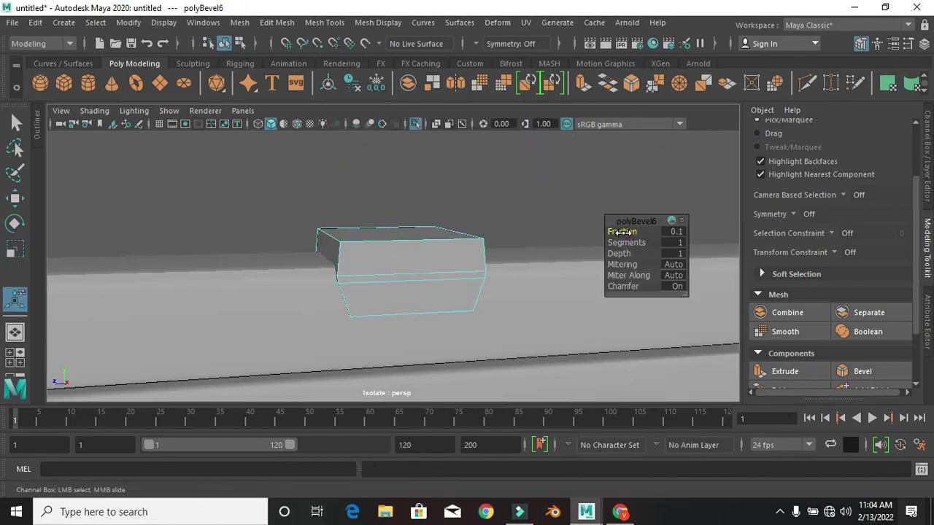
key("space")
key("space")
left_click(468, 284)
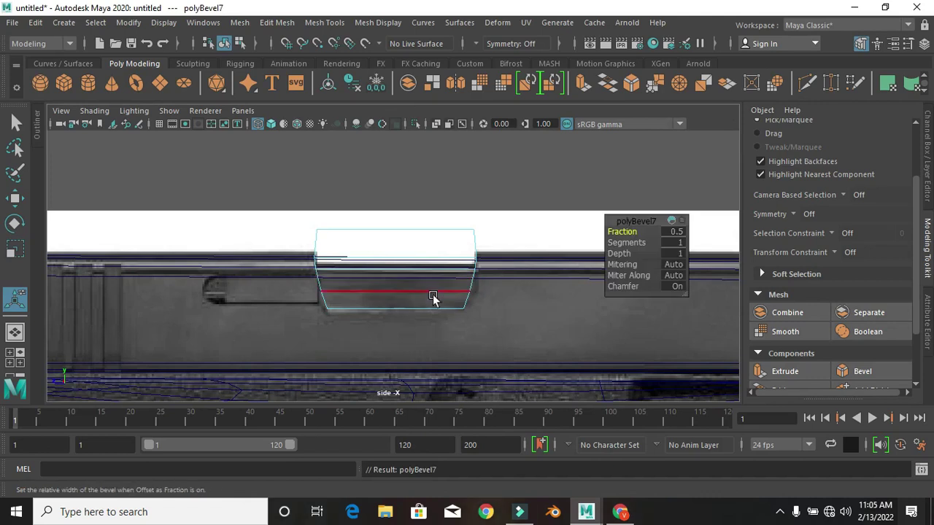
left_click_drag(297, 303, 358, 311)
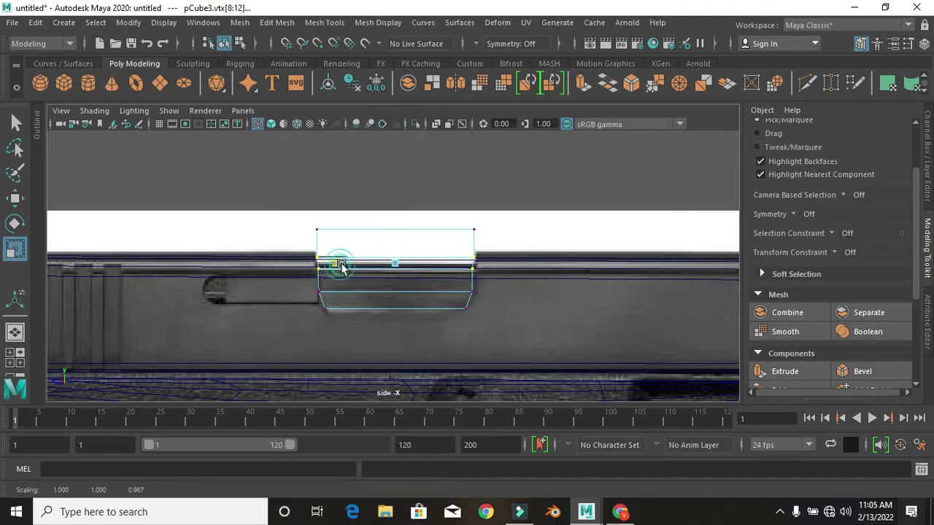
key("space")
Add two horizontal edge loops to the block and smooth it
right_click_drag(468, 99, 468, 99)
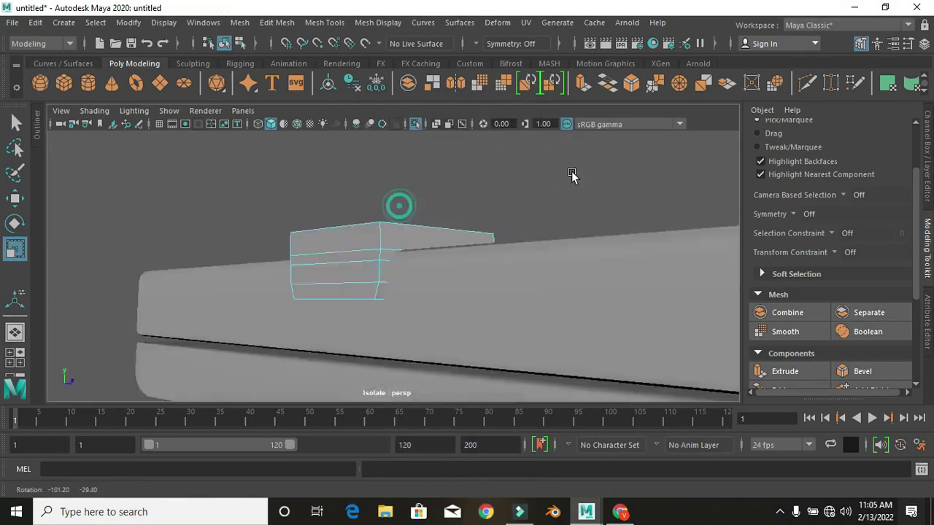
right_click_drag(343, 87, 343, 115, "shift")
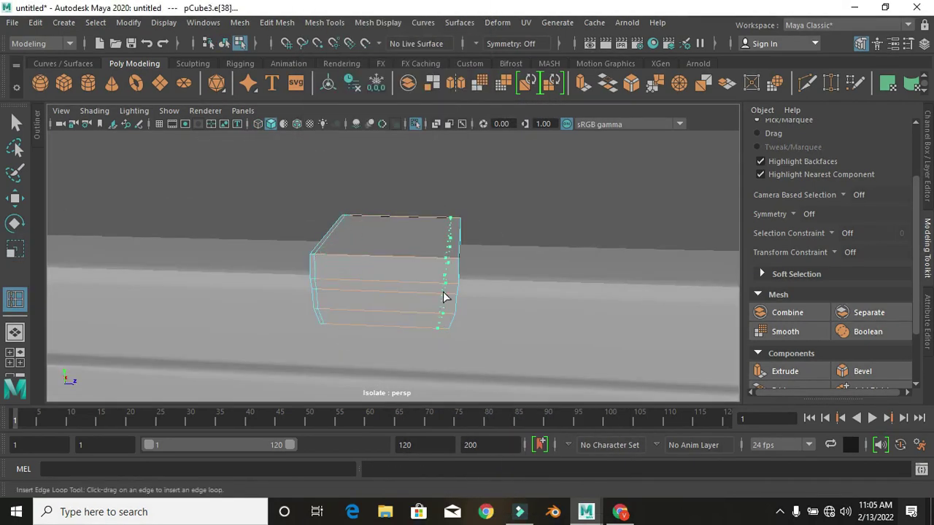
left_click(447, 297)
left_click_drag(447, 297, 452, 317, "alt")
key("q")
right_click_drag(350, 134, 373, 230)
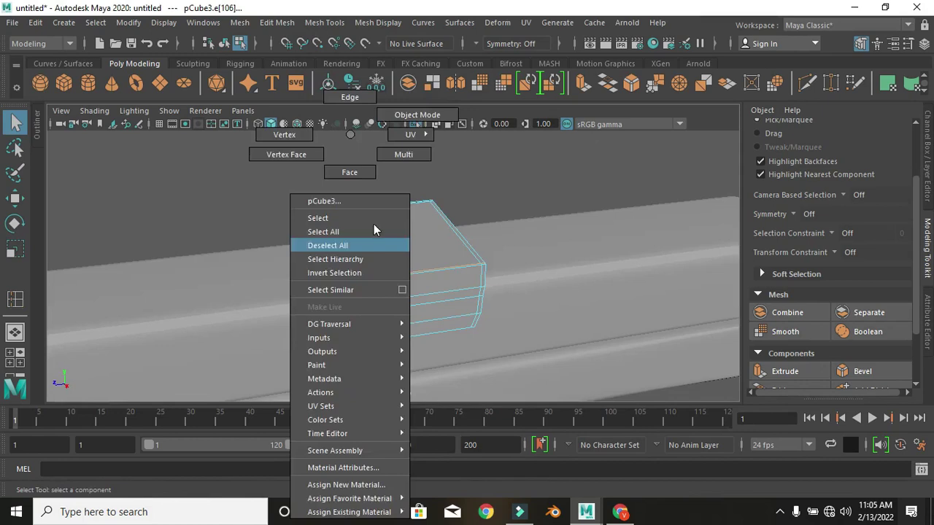
left_click(759, 331)
In the side view, insert an edge loop on the slide and slide it close to the end face
key("space")
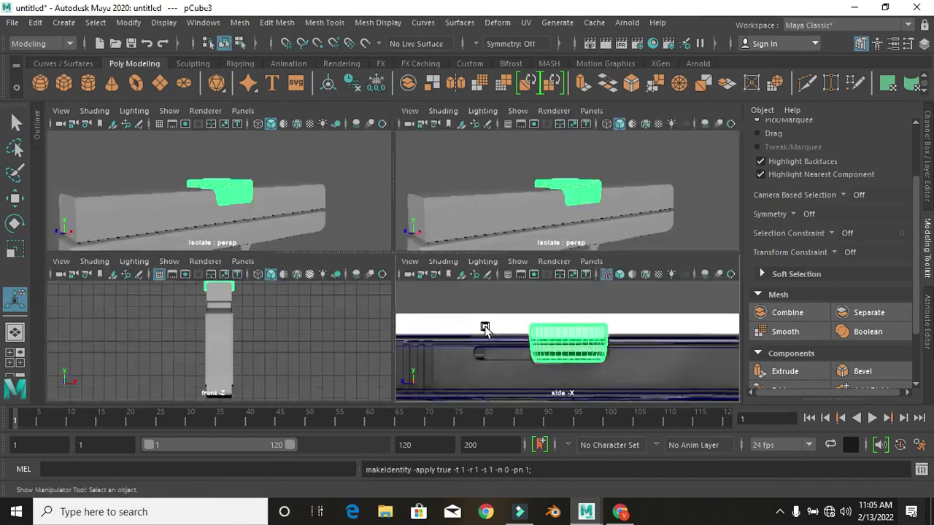
key("space")
key("space")
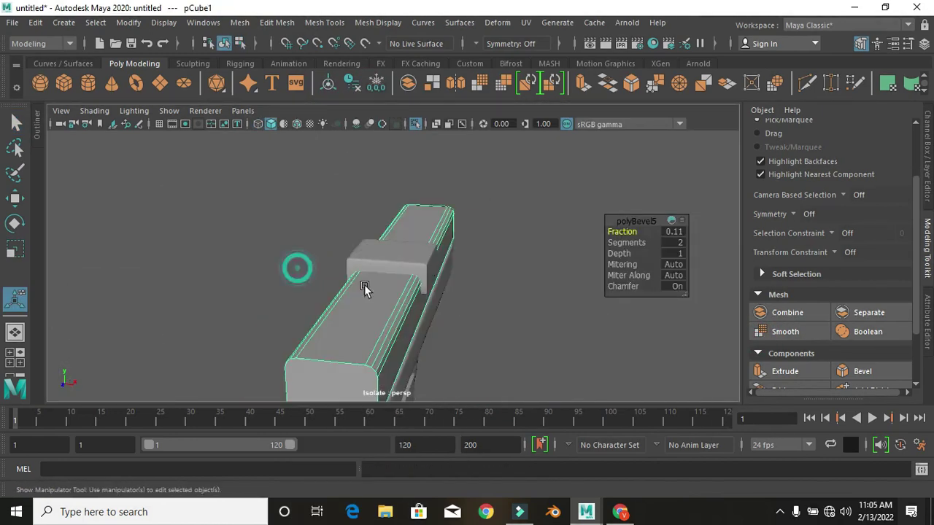
left_click(324, 22)
left_click(343, 102)
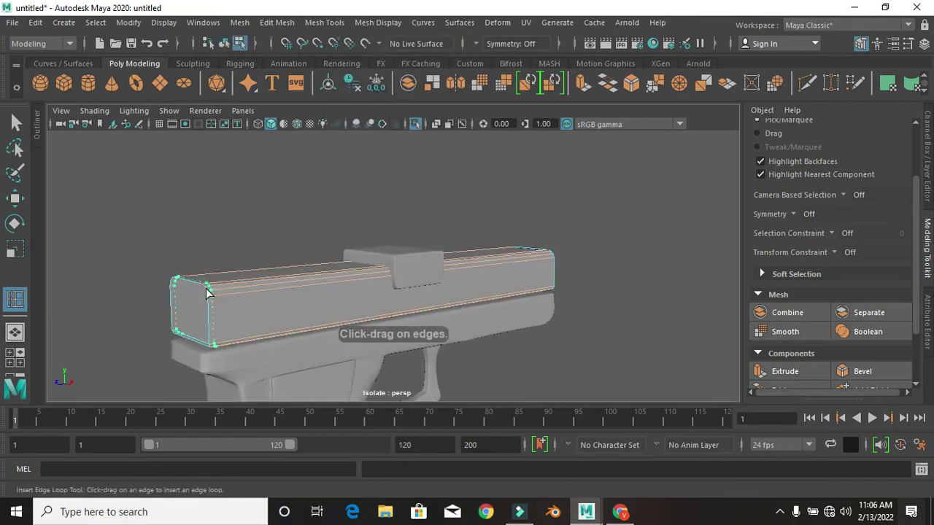
left_click(511, 271)
mouse_move(515, 273)
left_mouse_down("alt")
mouse_move(452, 316)
mouse_move(331, 288)
left_mouse_up("alt")
Select the slide's end face and extrude it
key("q")
left_click(248, 298)
left_click_drag(248, 298, 319, 296, "alt")
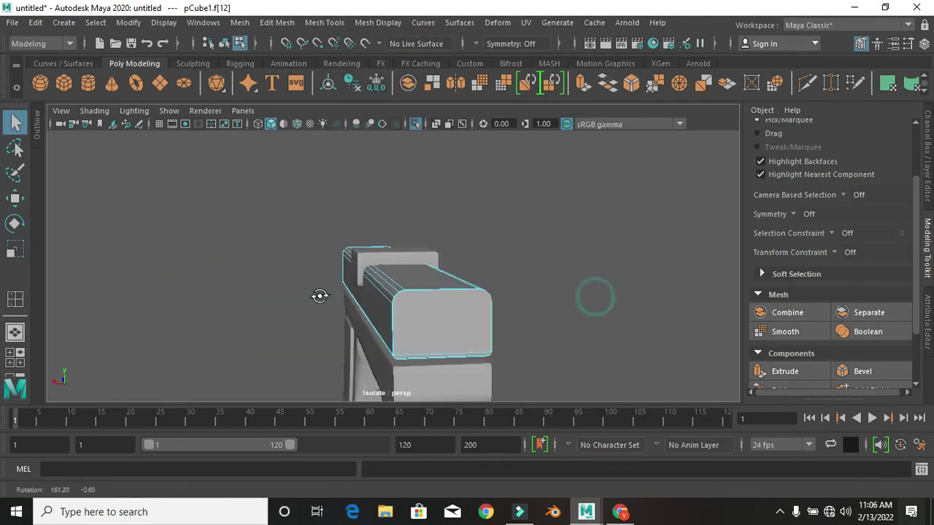
left_click(586, 86)
mouse_move(590, 253)
left_mouse_down("alt")
mouse_move(334, 261)
mouse_move(371, 334)
left_mouse_up("alt")
Isolate the slide and select its front face from a close-up angle
right_click(375, 317)
key("F8")
key("ctrl+1")
left_click_drag(496, 279, 358, 338, "alt")
left_click_drag(246, 347, 195, 191, "alt")
right_click_drag(195, 191, 202, 183)
left_click_drag(202, 183, 202, 352, "alt")
left_click(229, 313)
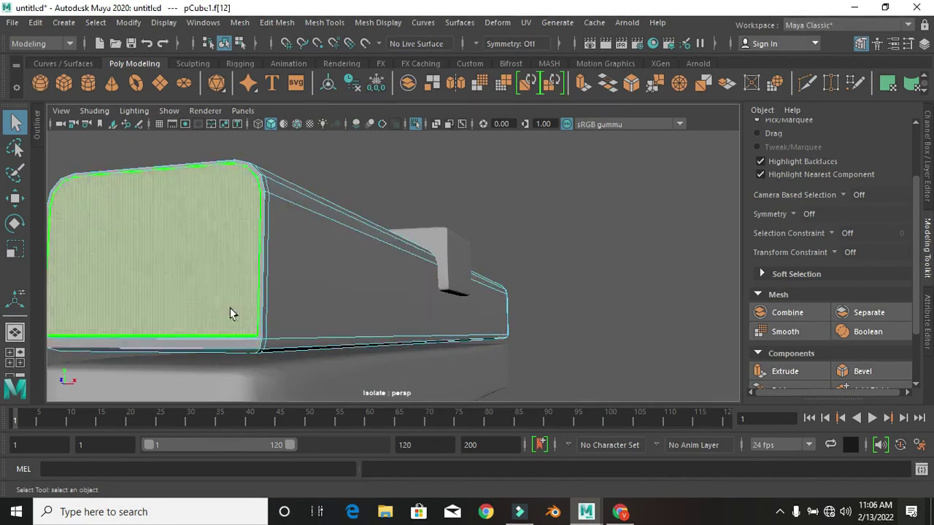
left_click_drag(229, 313, 296, 288, "alt")
Extrude the slide's long side face and apply Smooth to the slide
left_click(278, 376)
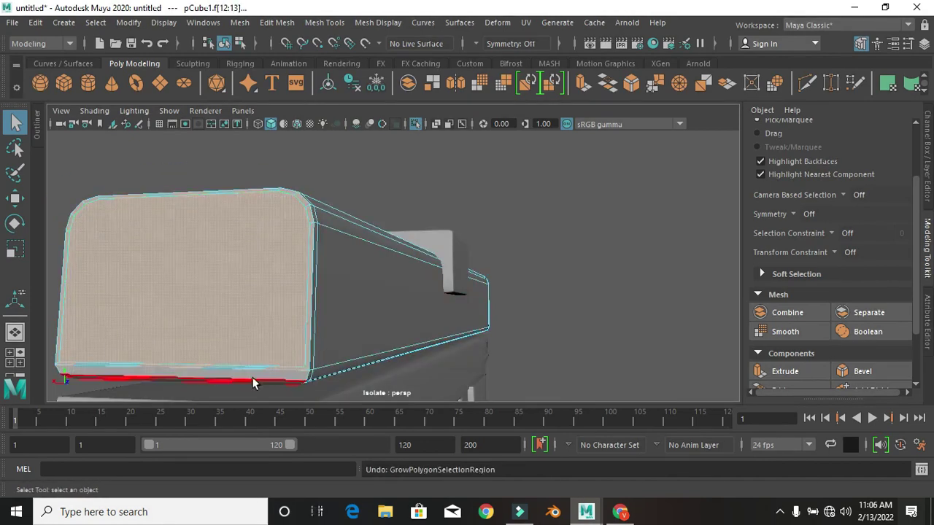
left_click_drag(277, 348, 409, 343, "alt")
left_click(583, 82)
scroll(438, 256, "down", 3)
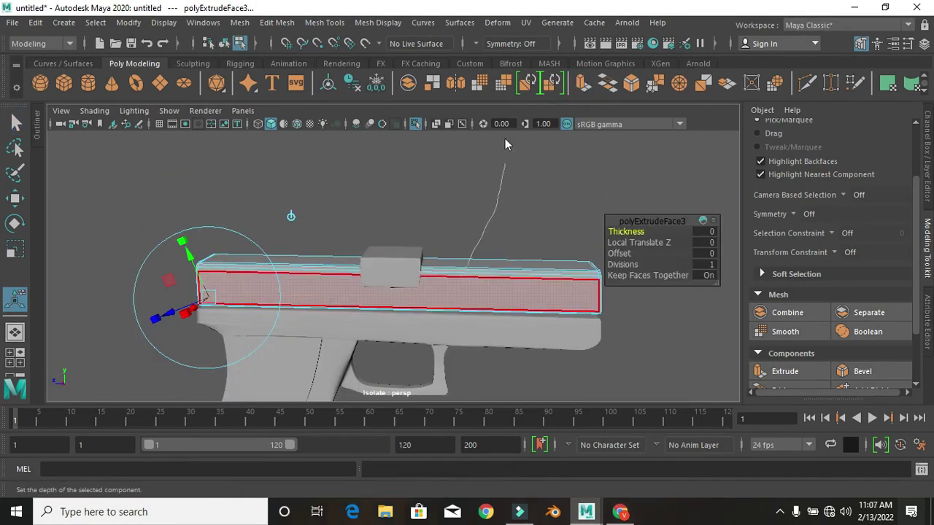
left_click(777, 331)
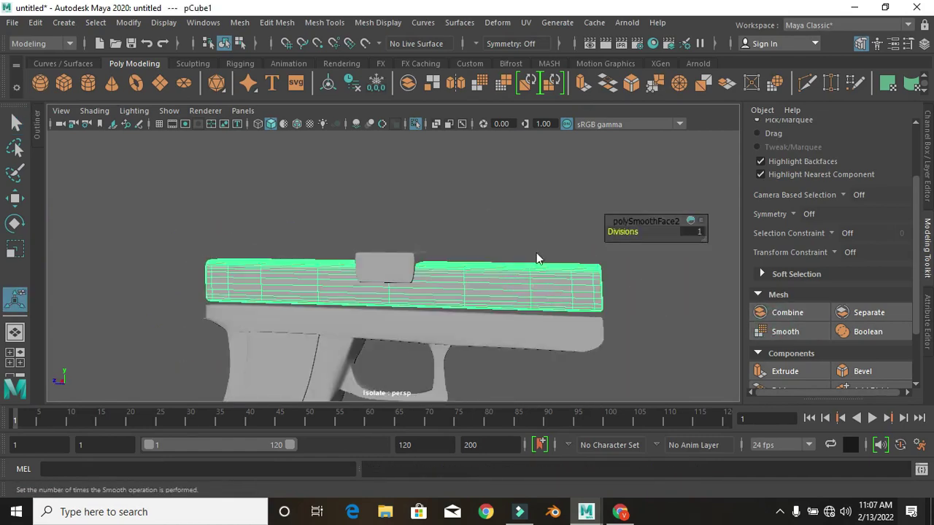
Scale the small block narrower in Z, then add the slide to the selection
left_click(384, 267)
left_click_drag(385, 268, 438, 218, "alt")
key("r")
mouse_move(333, 261)
left_mouse_down()
mouse_move(350, 267)
mouse_move(438, 241)
mouse_move(528, 201)
mouse_move(418, 262)
left_mouse_up()
left_click(321, 292, "shift")
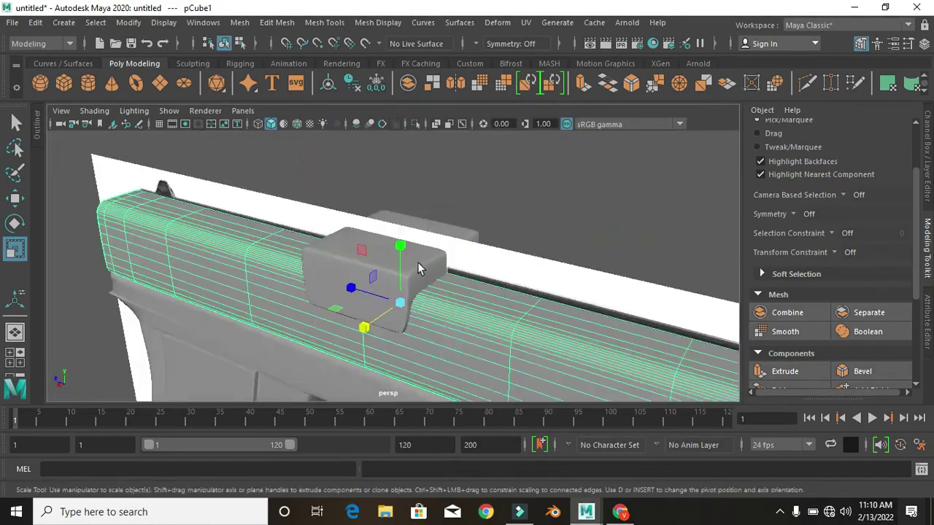
Subtract the block from the slide with Mesh > Booleans > Difference
key("q")
left_click(418, 262, "ctrl+shift")
left_click(237, 23)
left_click(423, 61)
Create a cylinder, raise it to the slide, and shrink it to the notch's width
key("space")
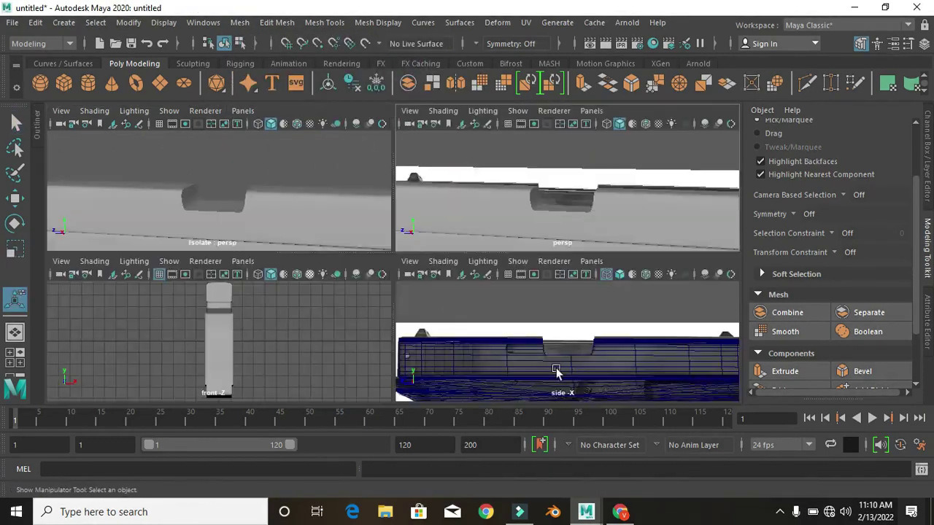
key("space")
left_click(87, 83)
scroll(386, 292, "down", 3)
key("w")
left_click_drag(390, 350, 394, 292)
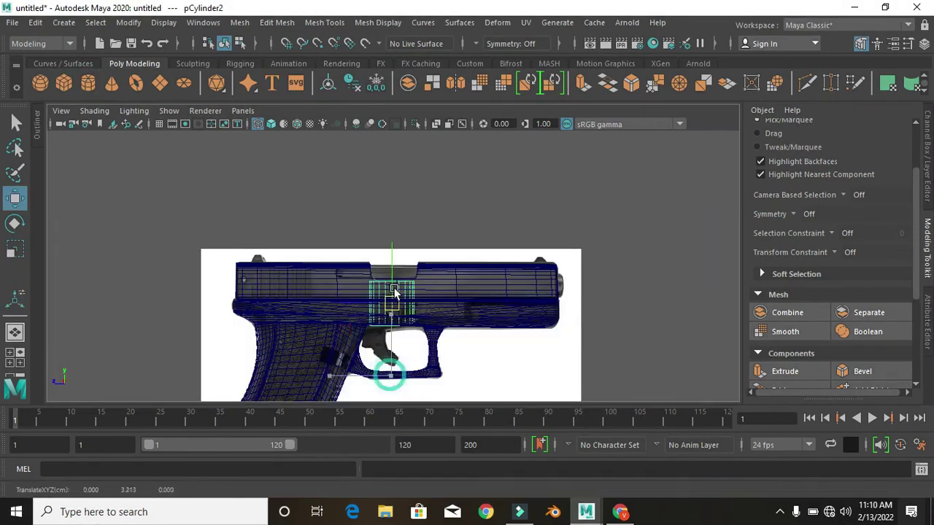
key("f")
key("r")
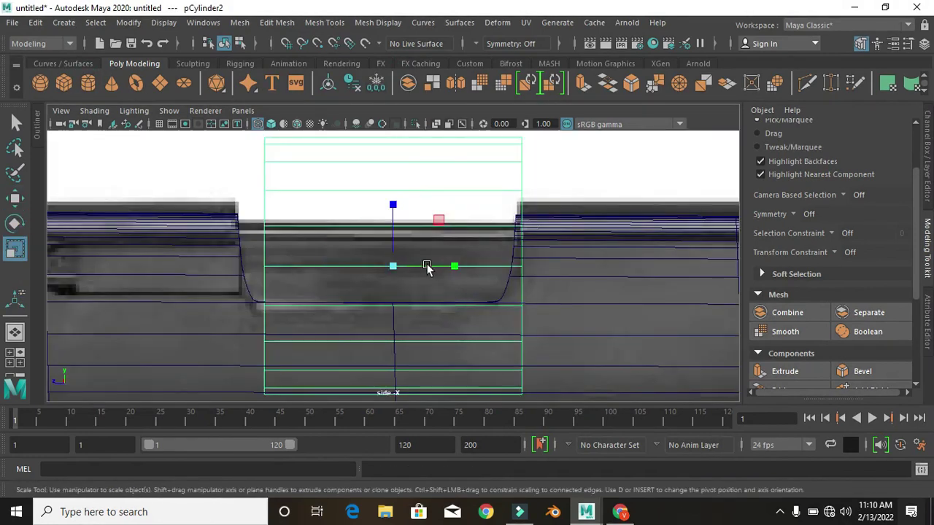
mouse_move(407, 260)
left_mouse_down()
mouse_move(417, 265)
mouse_move(354, 261)
mouse_move(403, 252)
left_mouse_up()
key("w")
Insert edge loops on the cylinder, resize it to fill the notch, and smooth it
left_click(325, 23)
left_click(350, 129)
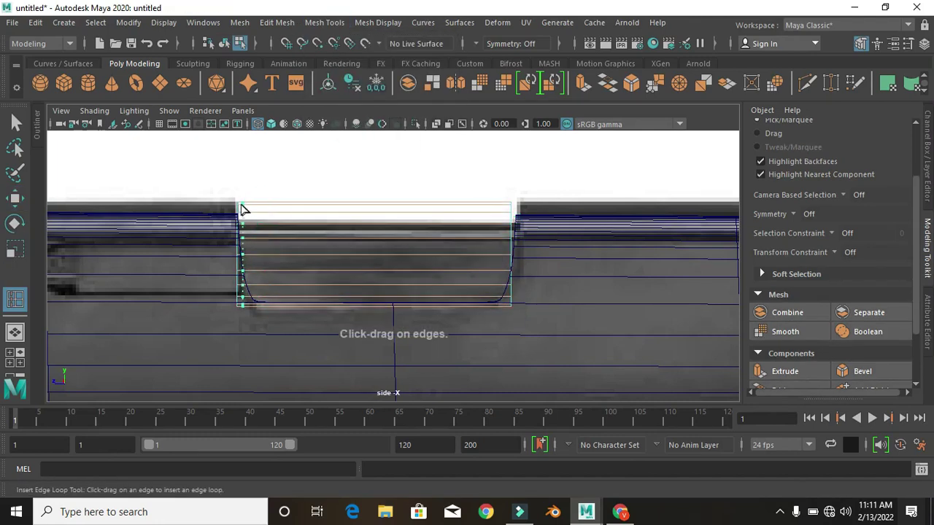
key("F8")
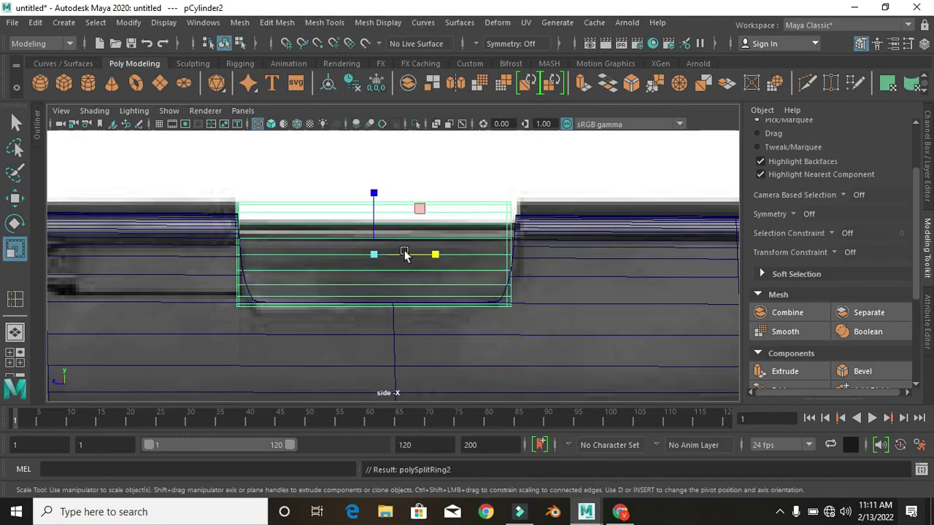
mouse_move(431, 255)
left_mouse_down()
mouse_move(363, 259)
mouse_move(440, 260)
left_mouse_up()
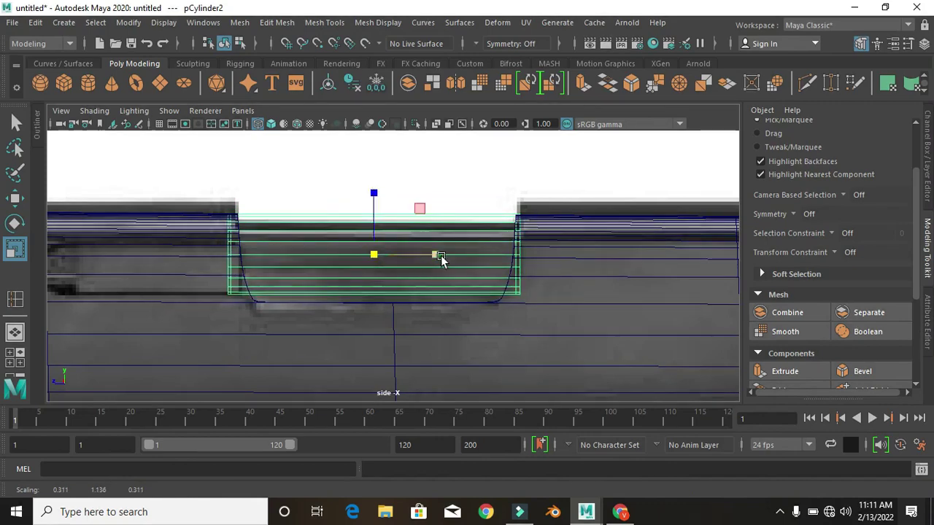
left_click(785, 331)
Select the cylinder and check its fit in wireframe and isolated view
mouse_move(553, 268)
left_mouse_down("alt")
mouse_move(442, 246)
mouse_move(317, 260)
left_mouse_up("alt")
right_click(376, 135)
mouse_move(375, 135)
left_mouse_down("alt")
mouse_move(431, 308)
mouse_move(398, 230)
left_mouse_up("alt")
key("r")
key("w")
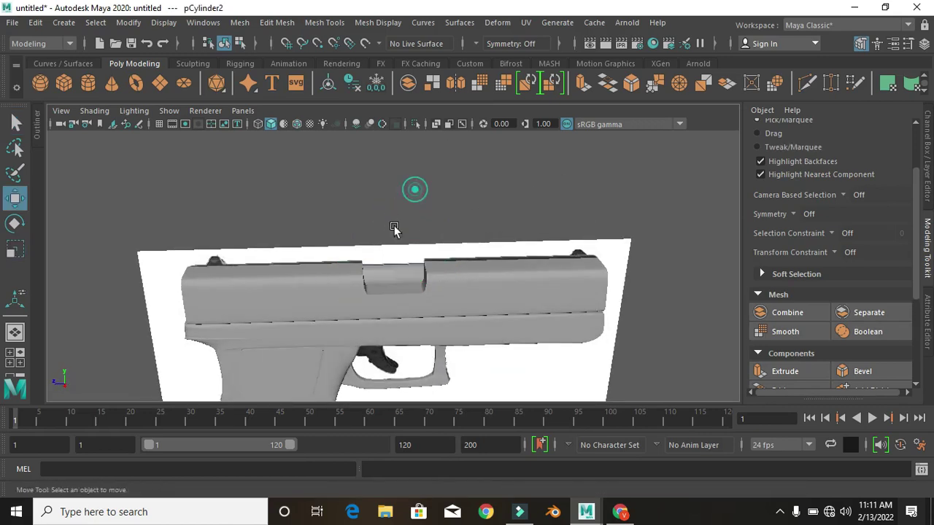
scroll(394, 228, "down", 2)
left_click(386, 292)
key("4")
key("q")
left_click(402, 250)
key("ctrl+1")
key("5")
Orbit to a straight side view to compare the gun against the side reference
mouse_move(401, 250)
left_mouse_down("alt")
mouse_move(329, 378)
mouse_move(288, 323)
left_mouse_up("alt")
left_click_drag(343, 355, 348, 240, "alt")
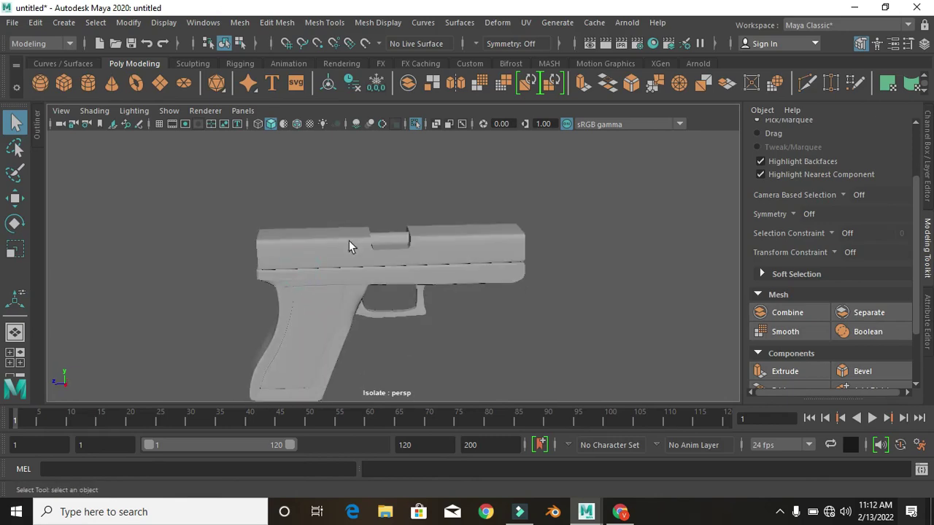
left_click_drag(517, 357, 496, 317)
scroll(317, 279, "up", 2)
key("space")
key("space")
Select the slide and frame it in the maximized perspective view
left_click(237, 263)
scroll(538, 288, "down", 2)
key("w")
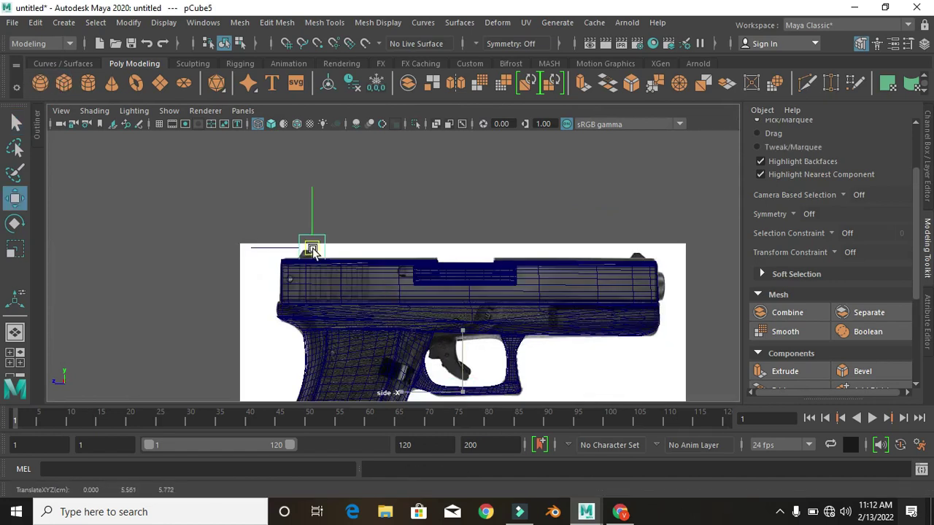
scroll(312, 250, "up", 3)
key("r")
scroll(332, 253, "down", 2)
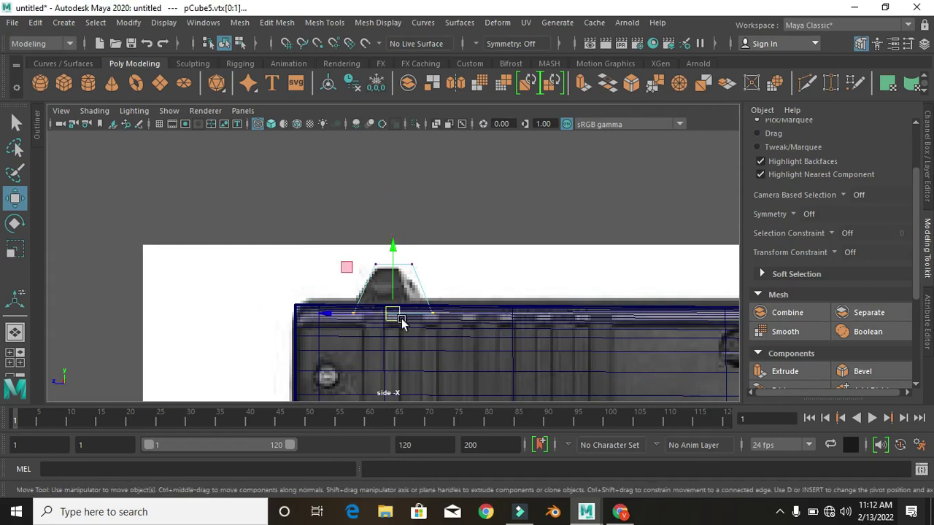
right_click_drag(379, 135, 434, 117)
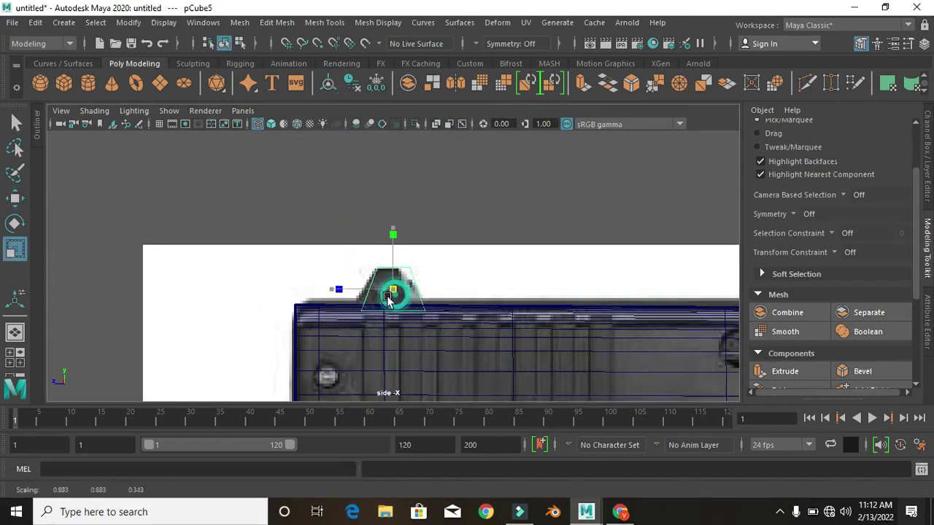
key("space")
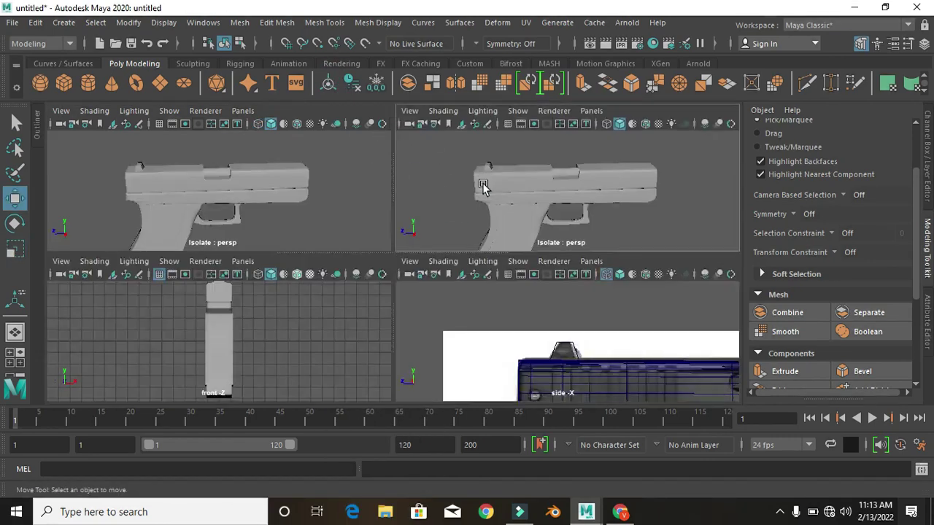
key("space")
key("f")
scroll(248, 211, "down", 3)
Select the small sight cube and lower it onto the slide
left_click(469, 309)
left_click(383, 289)
key("f")
mouse_move(392, 184)
left_mouse_down()
mouse_move(391, 245)
mouse_move(399, 200)
left_mouse_up()
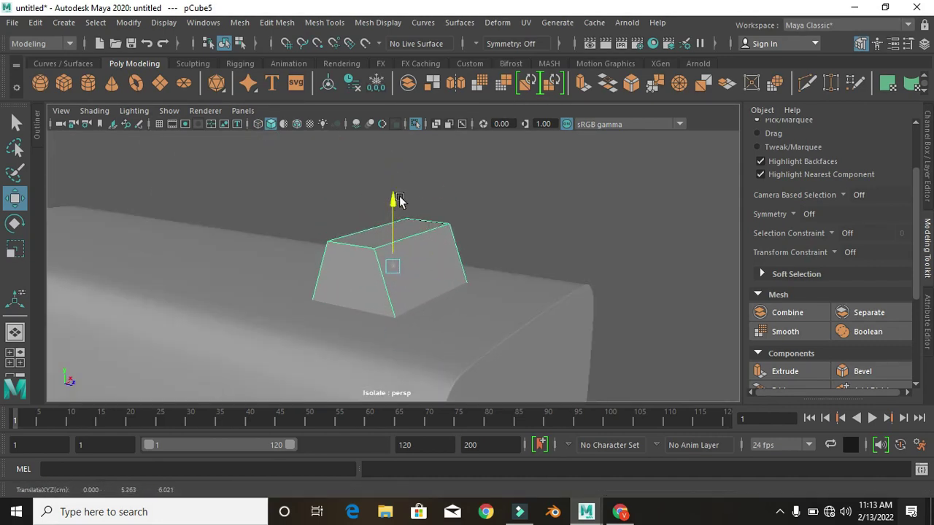
left_click_drag(358, 146, 317, 233, "alt")
Add an edge loop around the sight cube, then reselect the whole cube
left_click(324, 22)
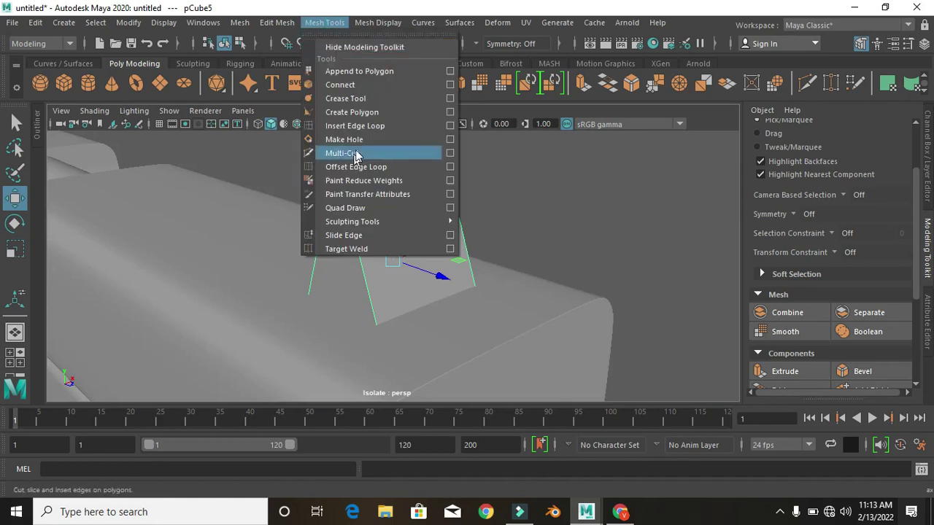
left_click(355, 123)
key("super")
key("super")
left_click_drag(461, 276, 392, 250, "alt")
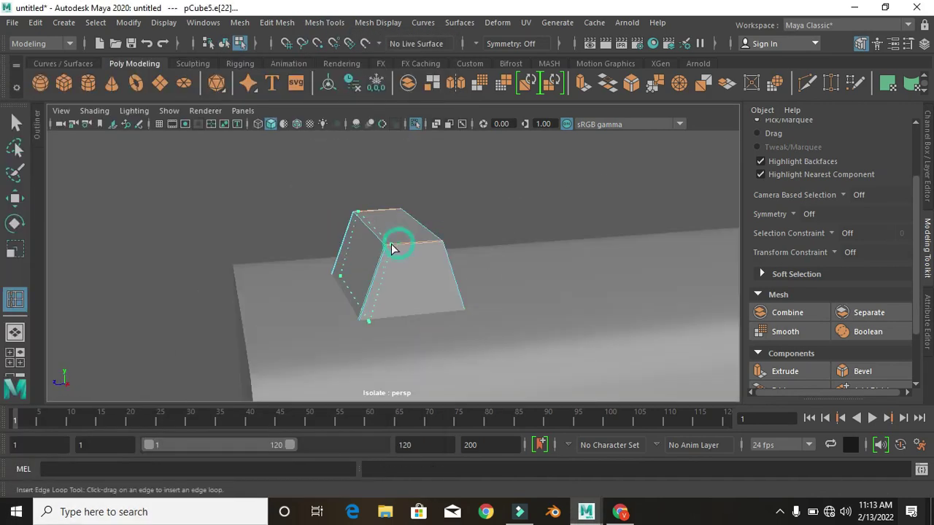
right_click_drag(386, 135, 455, 114)
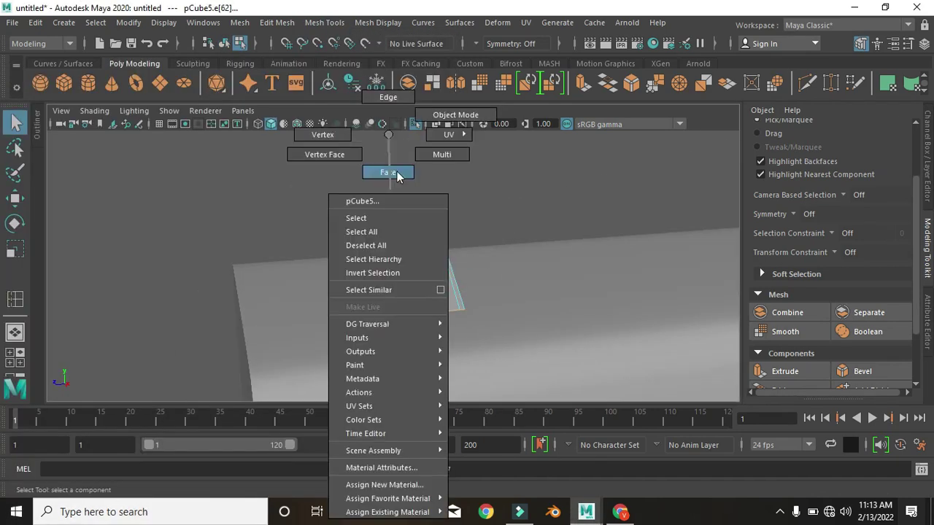
left_click(762, 332)
left_click_drag(486, 167, 414, 290, "alt")
left_click(413, 289)
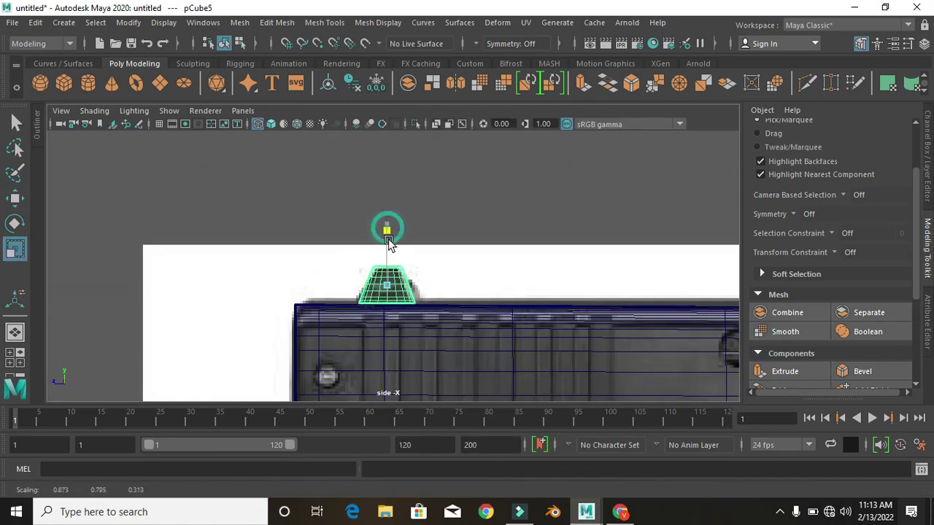
Frame the sight block for scaling and isolate the model in the perspective view
right_click_drag(325, 287, 252, 277, "alt")
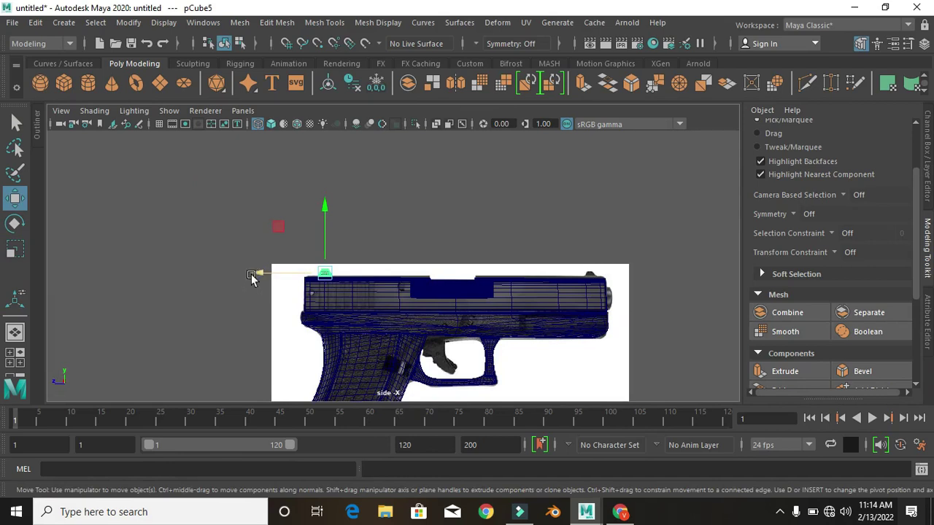
key("f")
scroll(329, 267, "down", 3)
scroll(400, 228, "down", 2)
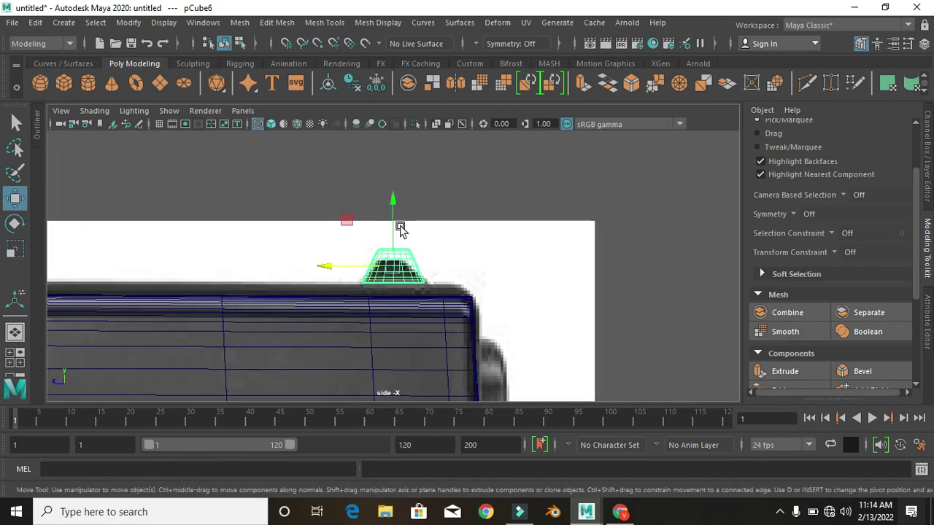
key("r")
key("space")
key("space")
key("ctrl+1")
mouse_move(407, 302)
left_mouse_down("alt")
mouse_move(468, 266)
mouse_move(308, 211)
mouse_move(385, 292)
mouse_move(340, 265)
left_mouse_up("alt")
key("space")
key("space")
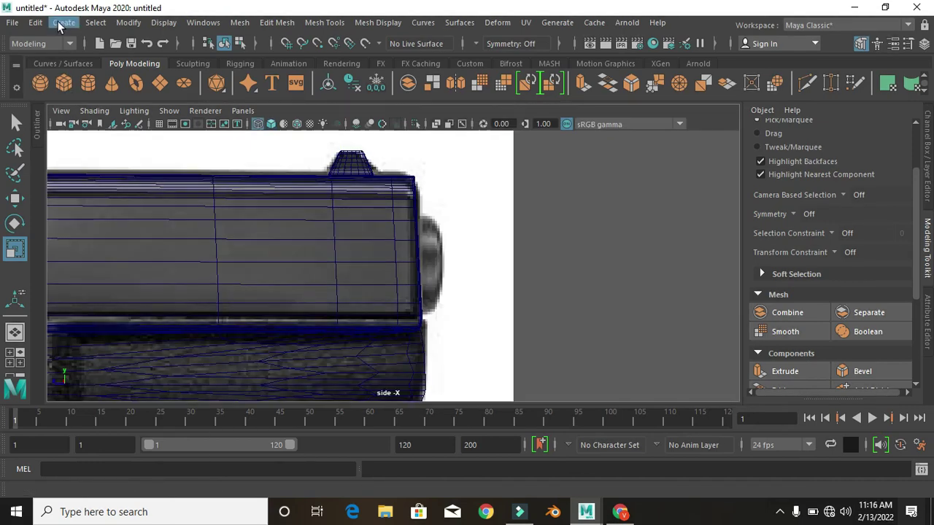
Create a Pipe primitive and move it to the slide's muzzle
left_click(63, 23)
left_click(277, 209)
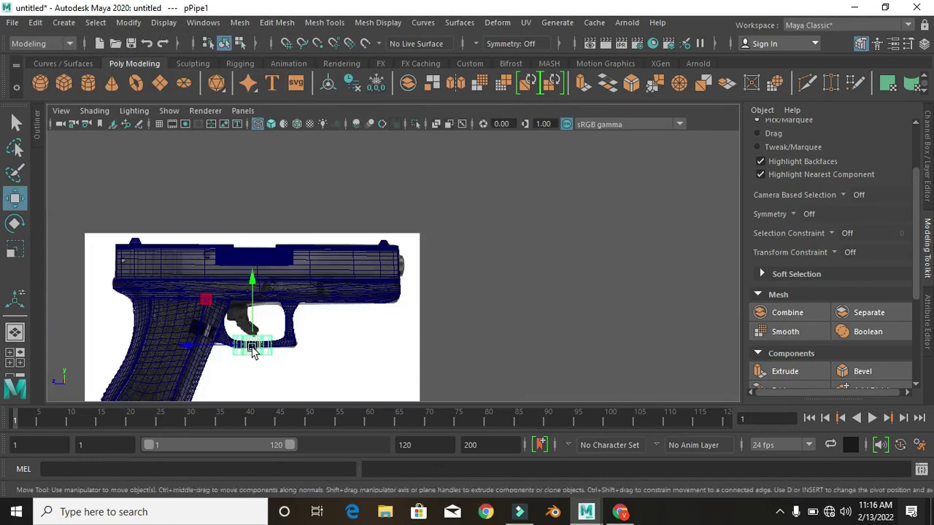
left_click_drag(252, 349, 391, 273)
key("e")
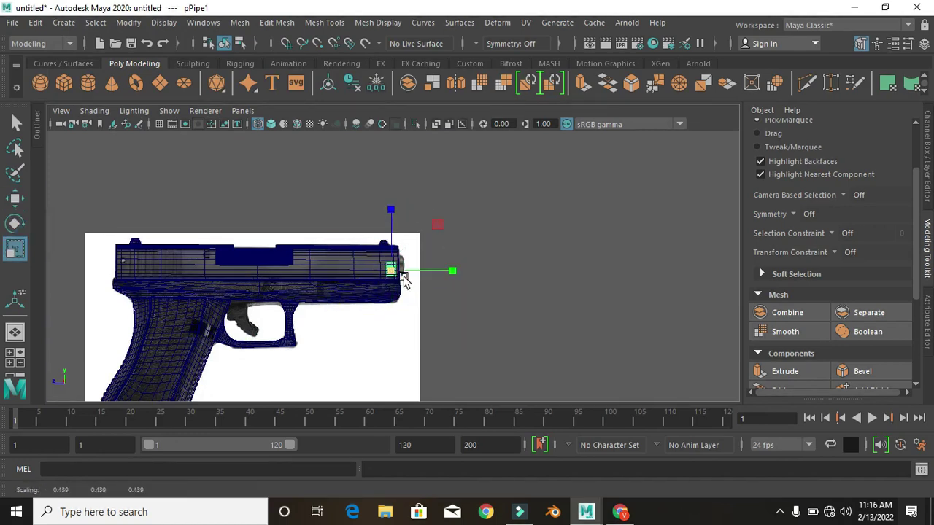
scroll(404, 280, "up", 10)
scroll(491, 267, "down", 5)
key("w")
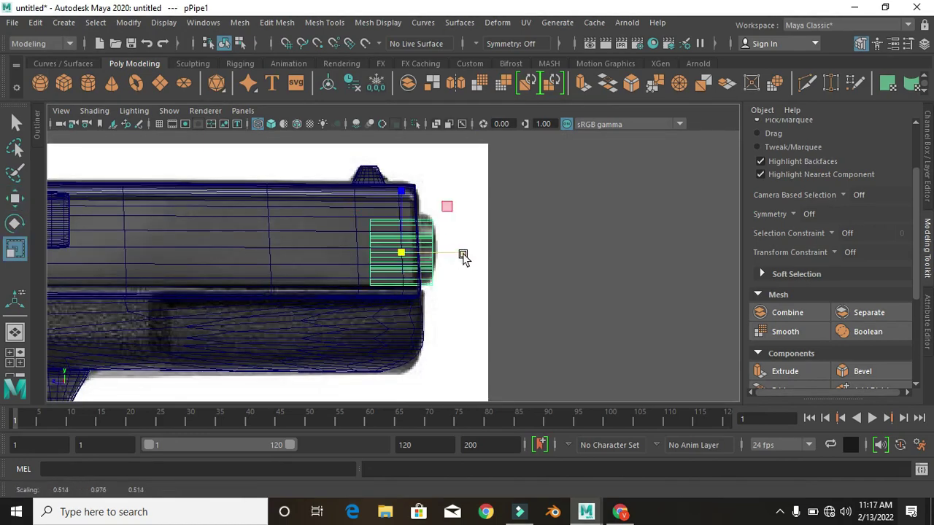
Isolate the pipe and bevel the edge loops at its end by 0.3
key("space")
key("space")
key("ctrl+1")
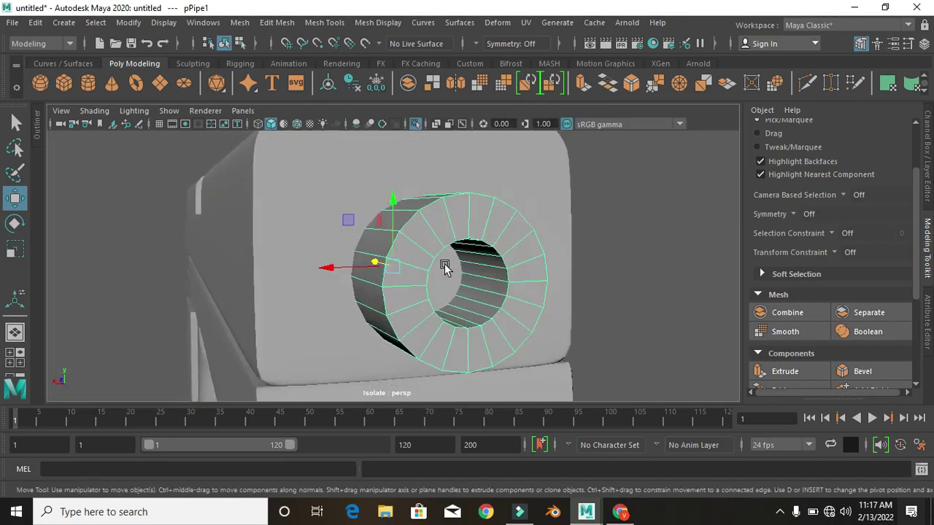
left_click_drag(444, 260, 429, 247, "alt")
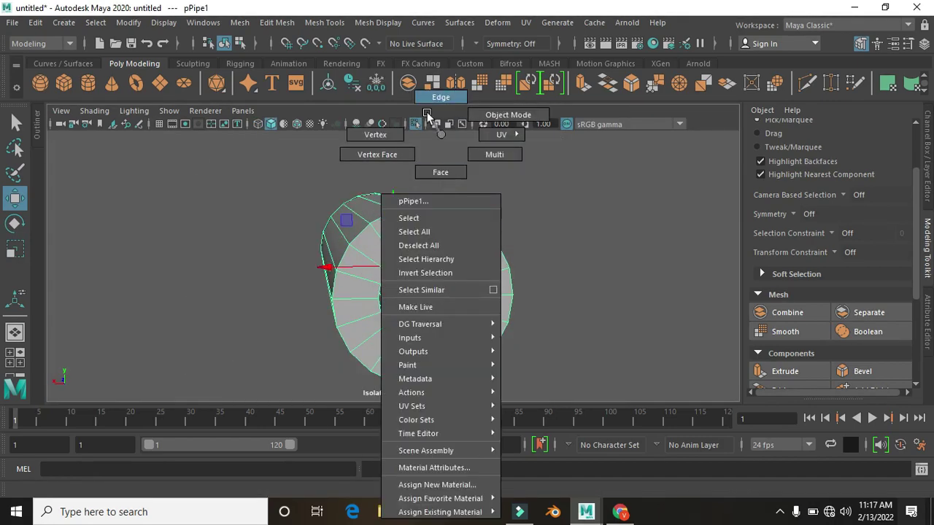
right_click_drag(440, 135, 440, 96)
double_click(427, 219)
mouse_move(620, 277)
left_mouse_down("alt")
mouse_move(410, 294)
mouse_move(329, 270)
mouse_move(431, 290)
left_mouse_up("alt")
key("r")
double_click(355, 291, "shift")
mouse_move(355, 292)
left_mouse_down("alt")
mouse_move(436, 294)
mouse_move(431, 235)
left_mouse_up("alt")
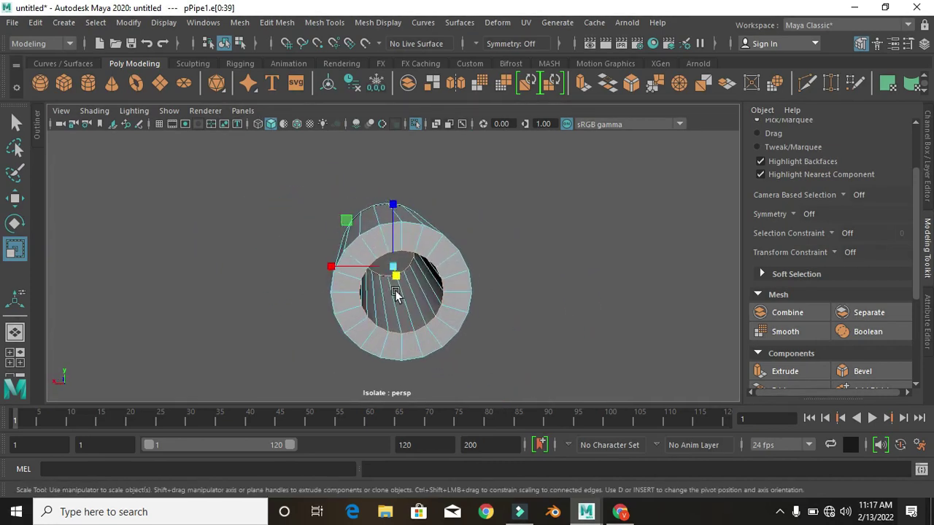
key("ctrl+b")
Add an edge loop near the pipe's right end, smooth it, and push the barrel back into the slide
left_click_drag(555, 252, 508, 248, "alt")
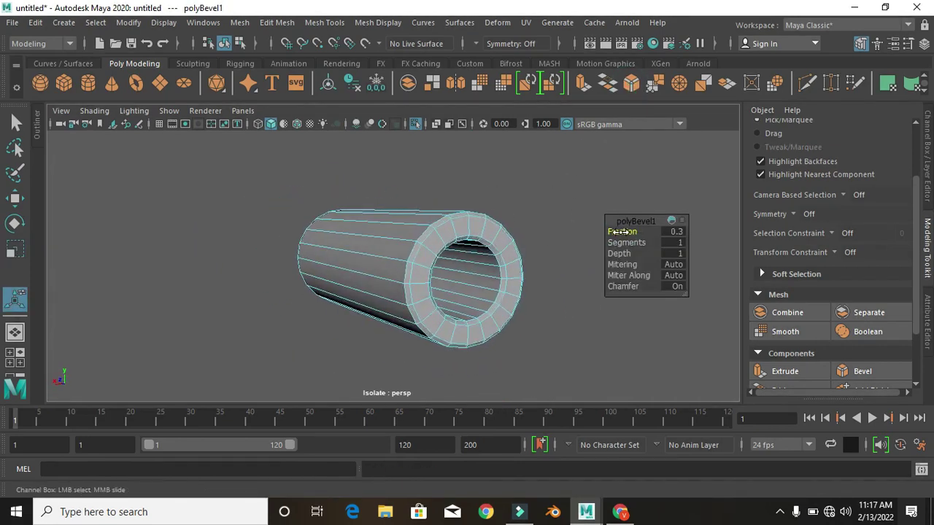
left_click_drag(606, 246, 427, 240, "alt")
key("F8")
left_click(324, 22)
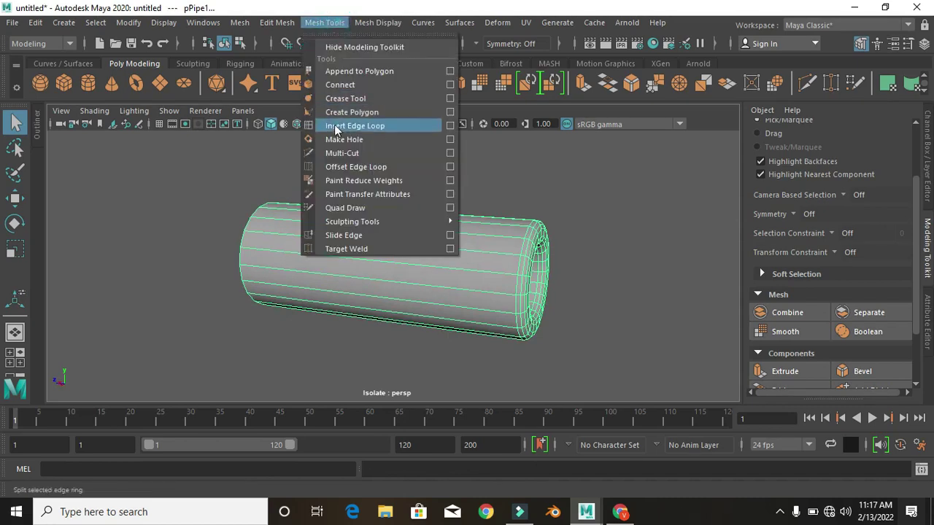
left_click(343, 124)
left_click(527, 254)
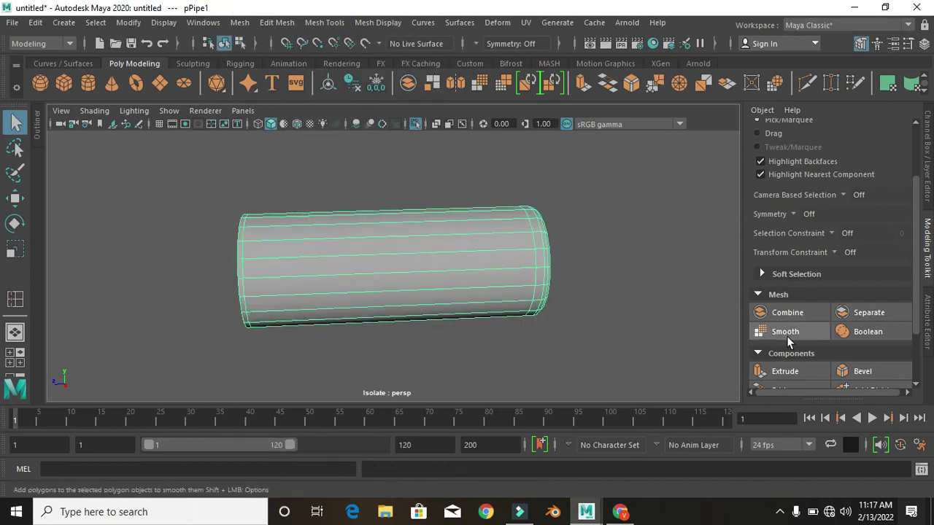
left_click(785, 333)
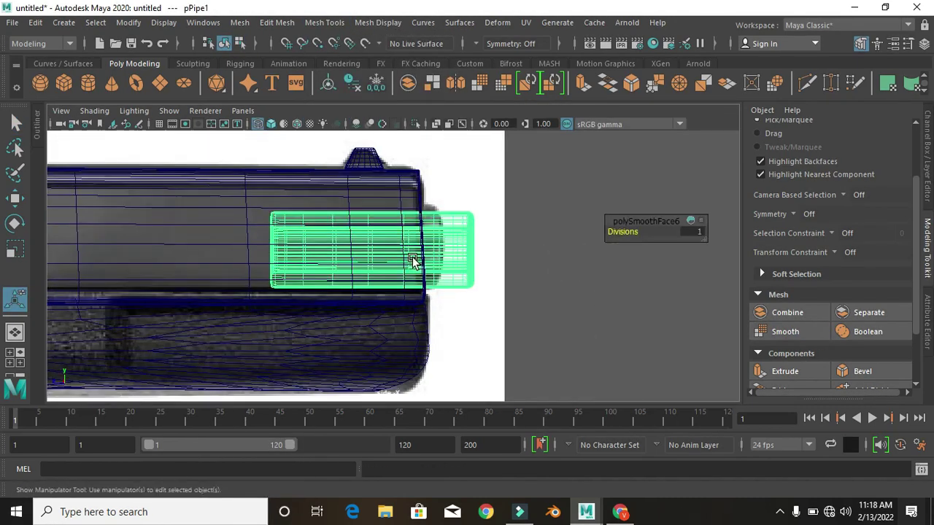
key("w")
left_click_drag(413, 261, 340, 251)
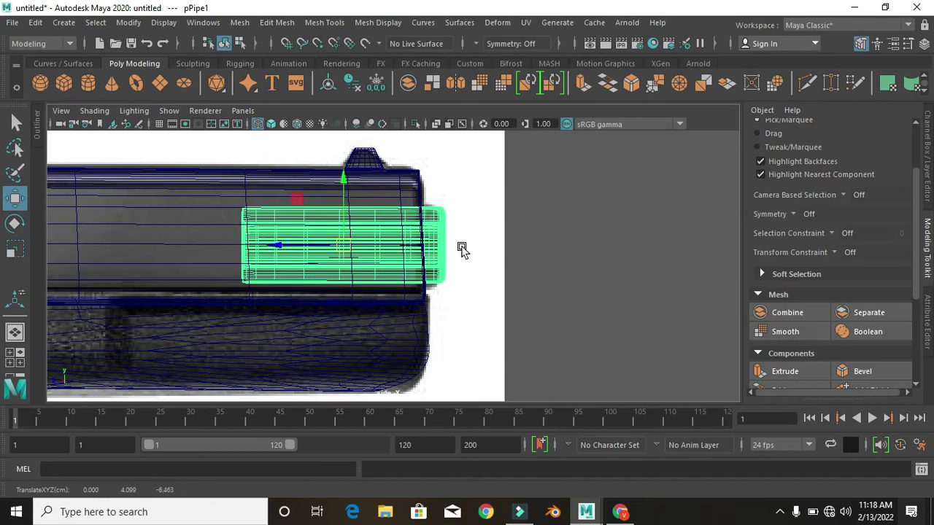
scroll(462, 251, "down", 5)
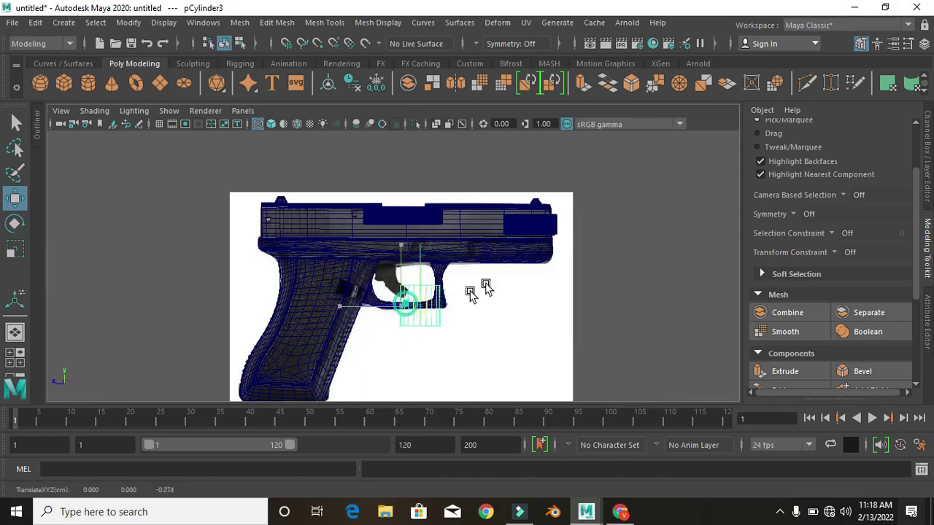
Shrink the muzzle cylinder to about half its size
key("r")
key("f")
mouse_move(392, 267)
left_mouse_down()
mouse_move(449, 240)
mouse_move(436, 229)
left_mouse_up()
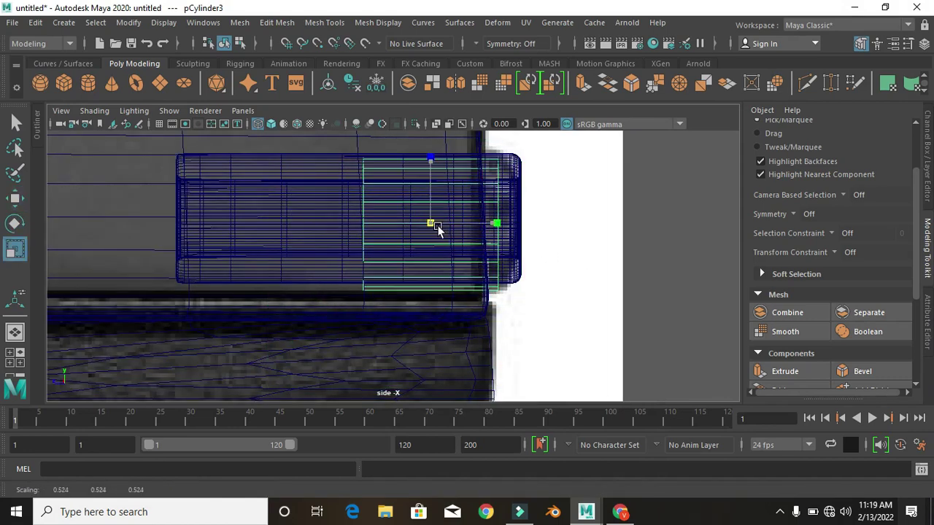
left_click(431, 222)
key("space")
key("space")
mouse_move(547, 259)
left_mouse_down("alt")
mouse_move(476, 254)
mouse_move(459, 292)
left_mouse_up("alt")
key("f")
Add an edge loop along the cylinder and smooth it
left_click(324, 21)
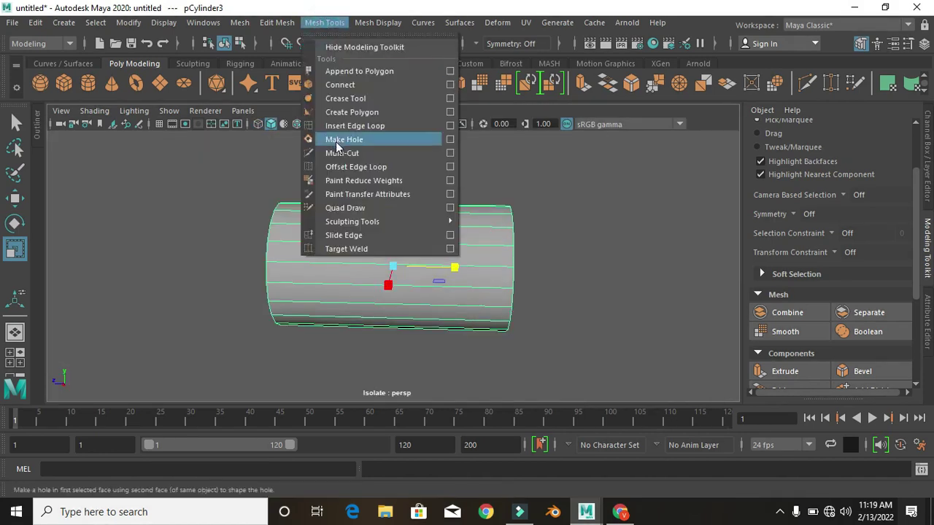
left_click(351, 124)
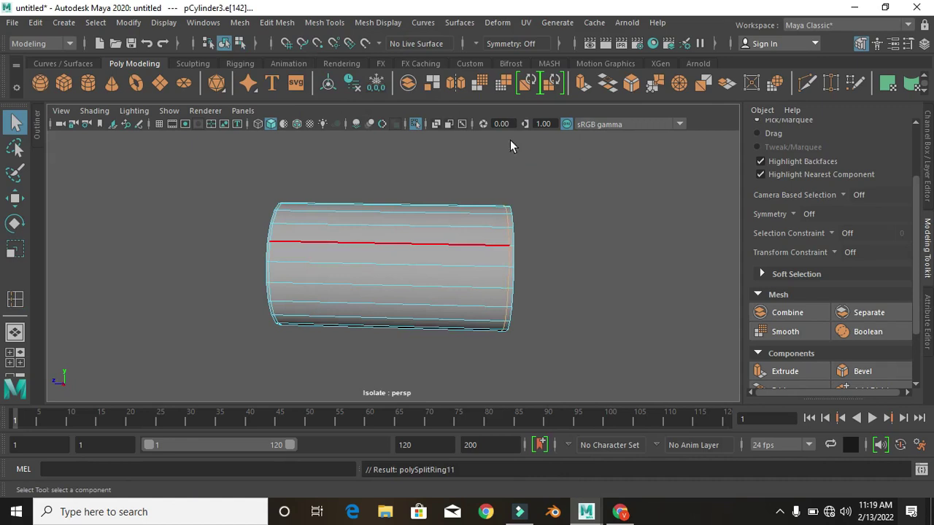
left_click(377, 277)
key("ctrl+1")
Boolean-subtract the cylinder from the slide and check the muzzle hole head-on
left_click(361, 277)
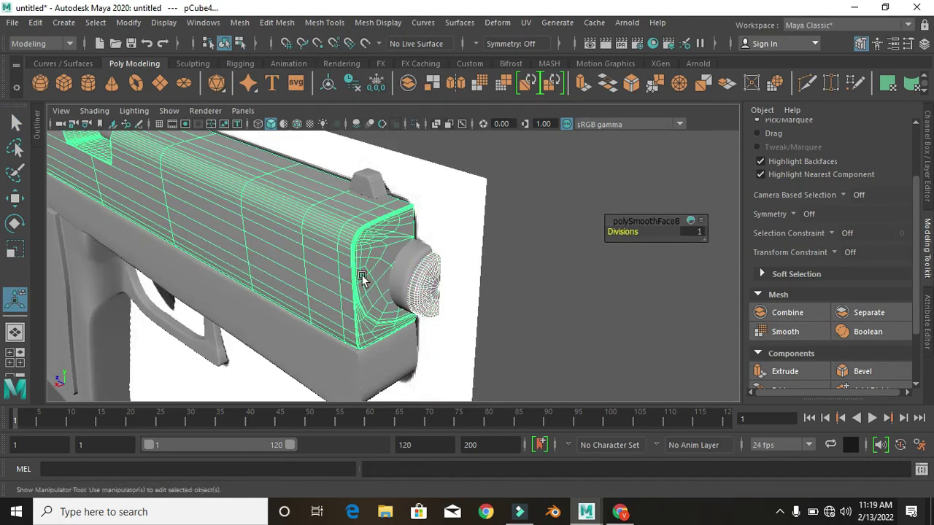
left_click(416, 283, "shift")
left_click(239, 22)
left_click(423, 71)
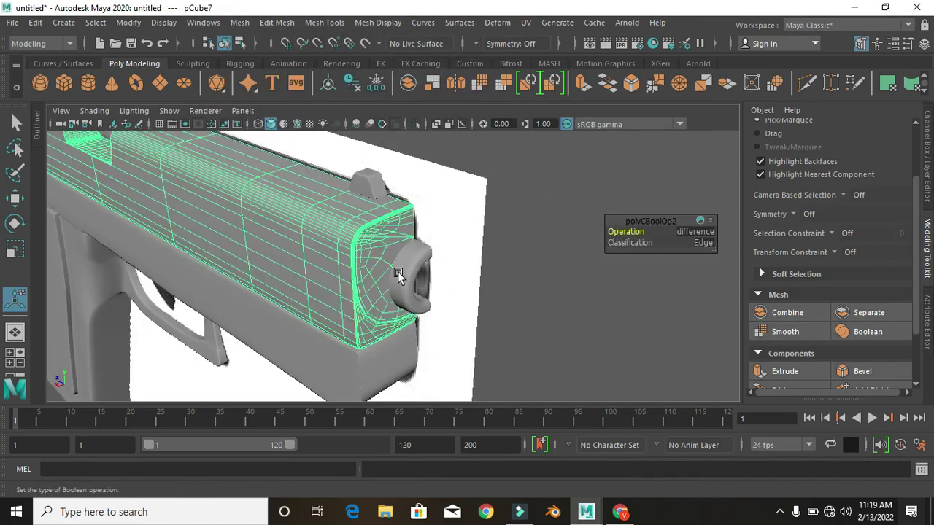
right_click_drag(509, 250, 422, 301, "alt")
mouse_move(384, 345)
left_mouse_down("alt")
mouse_move(419, 316)
mouse_move(403, 292)
left_mouse_up("alt")
left_click(463, 273)
right_click_drag(436, 279, 364, 302, "alt")
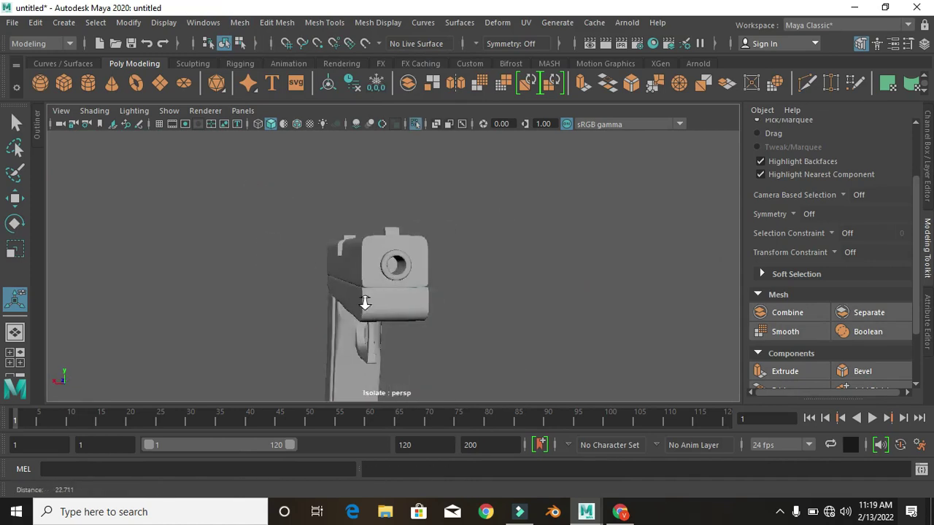
left_click_drag(365, 303, 382, 317, "alt")
left_click(463, 261)
scroll(462, 261, "up", 5)
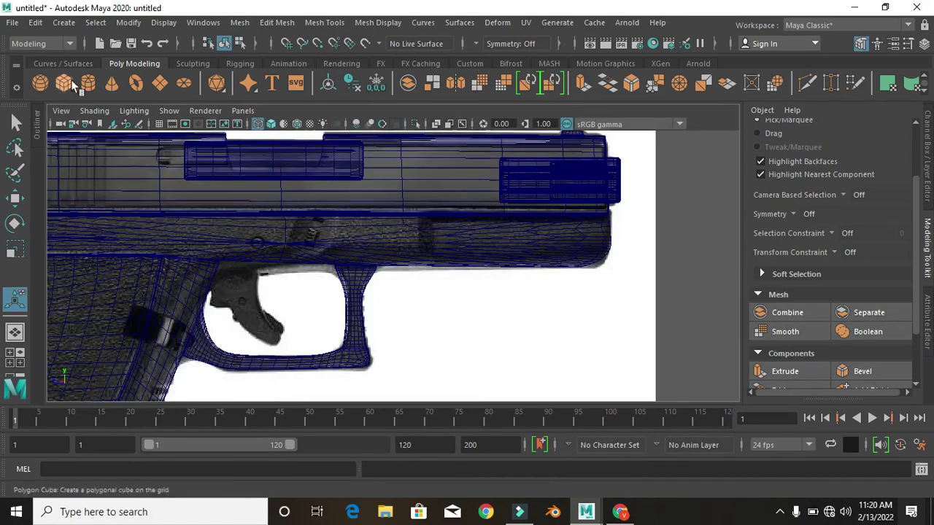
Create a sphere, move it onto the frame side and tilt it slightly
left_click(41, 83)
key("space")
key("space")
key("w")
left_click_drag(266, 373, 324, 288)
key("e")
mouse_move(353, 213)
left_mouse_down()
mouse_move(392, 268)
mouse_move(378, 226)
mouse_move(387, 240)
mouse_move(374, 235)
left_mouse_up()
key("w")
scroll(319, 260, "up", 3)
Squash the sphere into a narrower oval above the trigger guard
key("e")
key("r")
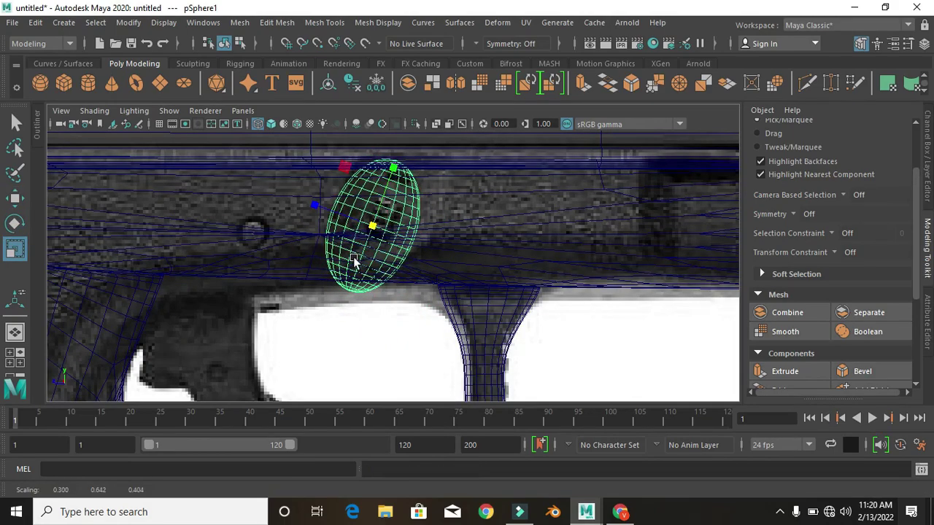
scroll(354, 263, "down", 4)
scroll(346, 237, "up", 2)
scroll(412, 232, "up", 1)
left_click_drag(402, 189, 401, 191)
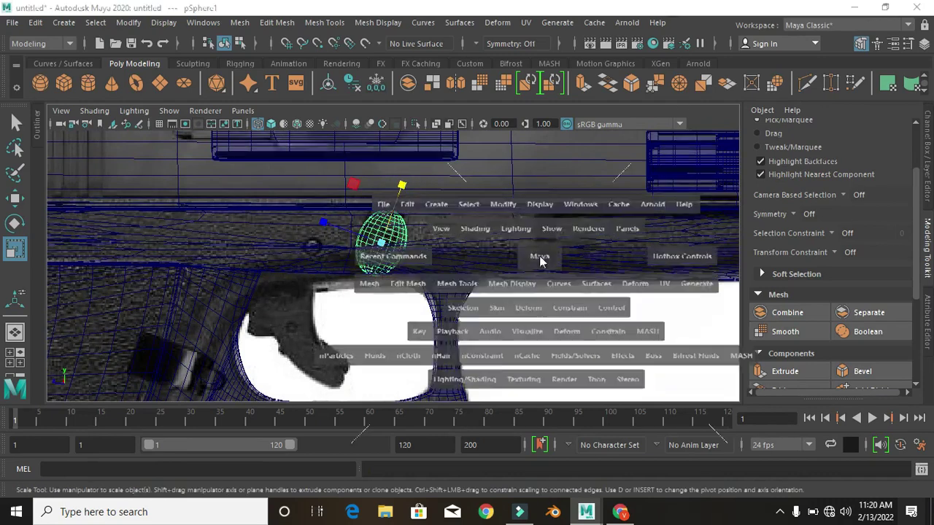
key("ctrl+1")
scroll(504, 272, "up", 3)
scroll(503, 272, "down", 4)
key("w")
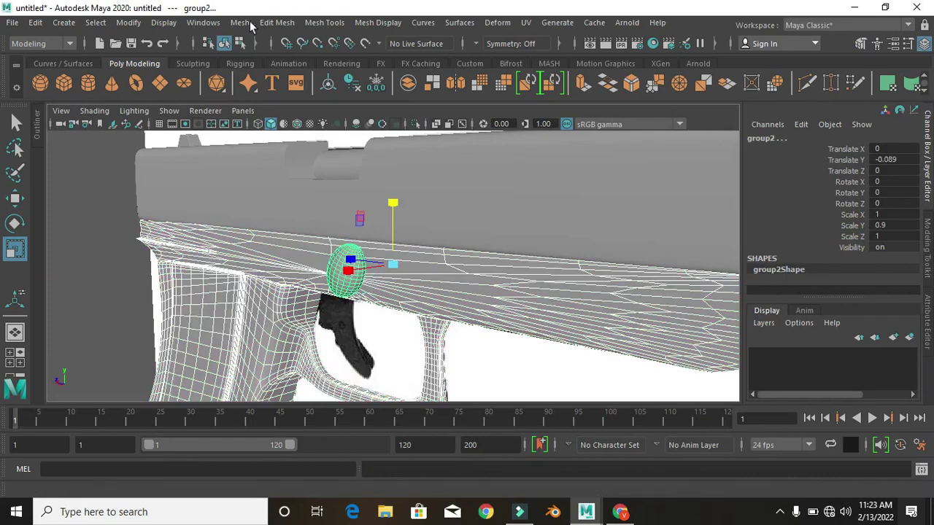
Subtract the oval sphere from the frame with a Boolean Difference
left_click(241, 22)
left_click(402, 71)
left_click(241, 293)
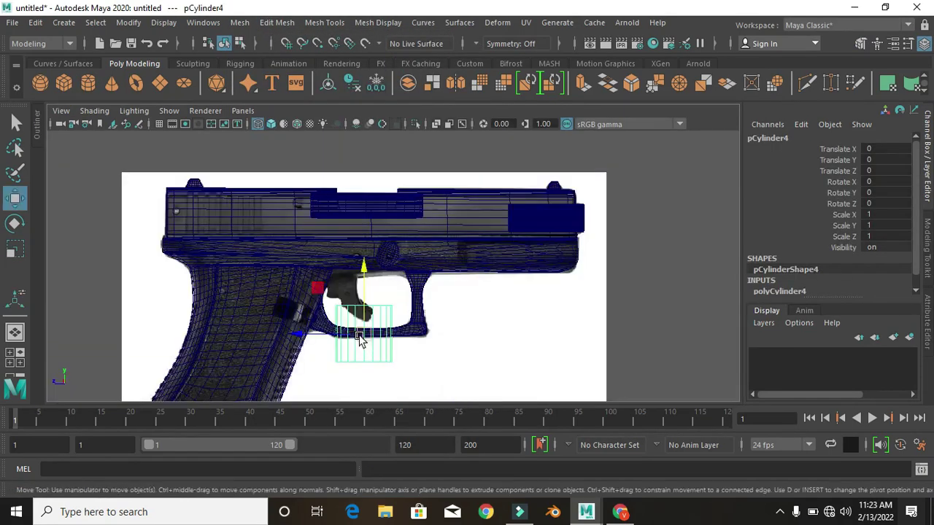
Place the new cylinder above the trigger, turned sideways, with 10 axis subdivisions
left_click_drag(359, 337, 371, 241)
key("f")
left_click_drag(441, 232, 467, 285)
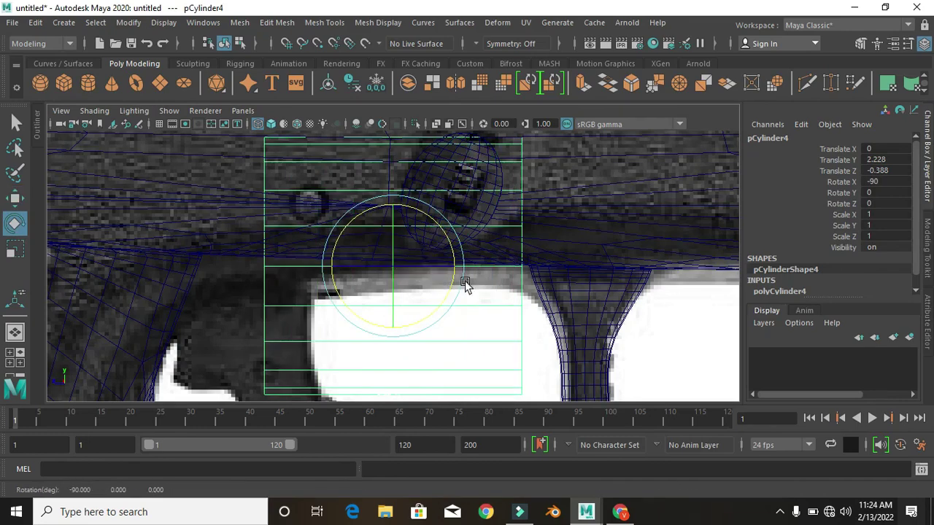
left_click(927, 245)
left_click(927, 314)
left_click(773, 135)
left_click(745, 256)
type("10")
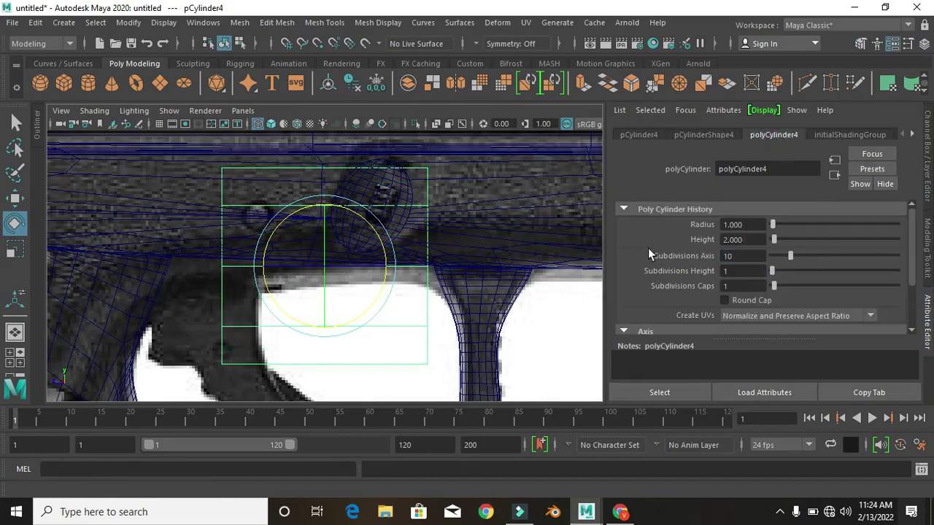
key("Return")
scroll(415, 240, "down", 5)
key("w")
Extrude a cap face of the cylinder to form a notch
key("r")
left_click_drag(399, 345, 440, 334, "alt")
scroll(440, 334, "up", 3)
key("ctrl+1")
key("F11")
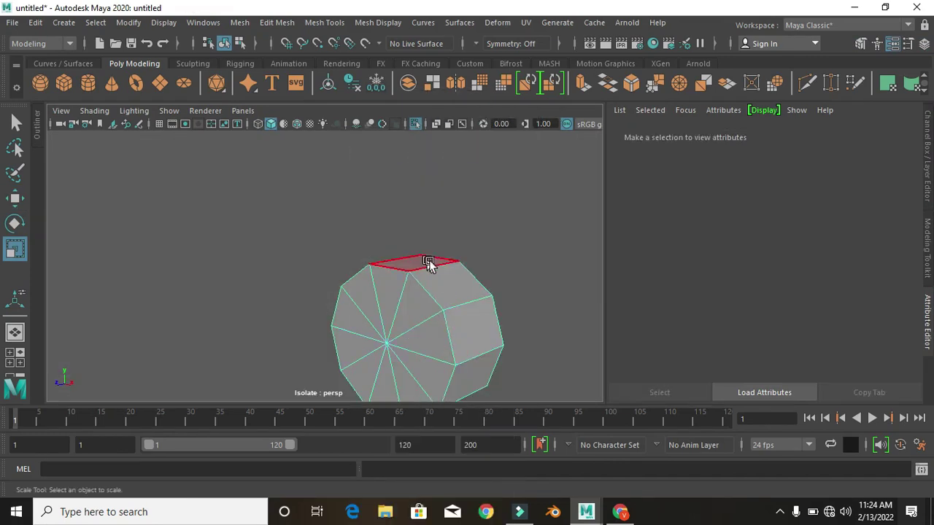
left_click(428, 261)
key("f")
scroll(397, 313, "down", 5)
mouse_move(396, 377)
left_mouse_down("alt")
mouse_move(298, 254)
mouse_move(302, 317)
mouse_move(258, 256)
mouse_move(296, 313)
mouse_move(409, 219)
left_mouse_up("alt")
left_click(296, 313)
left_click(582, 84)
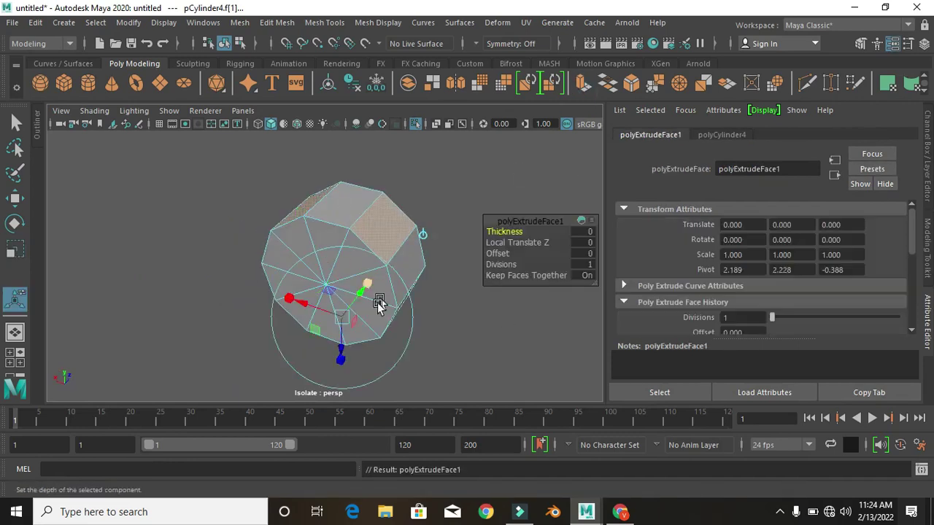
left_click_drag(380, 302, 356, 354, "alt")
right_click_drag(365, 143, 428, 115)
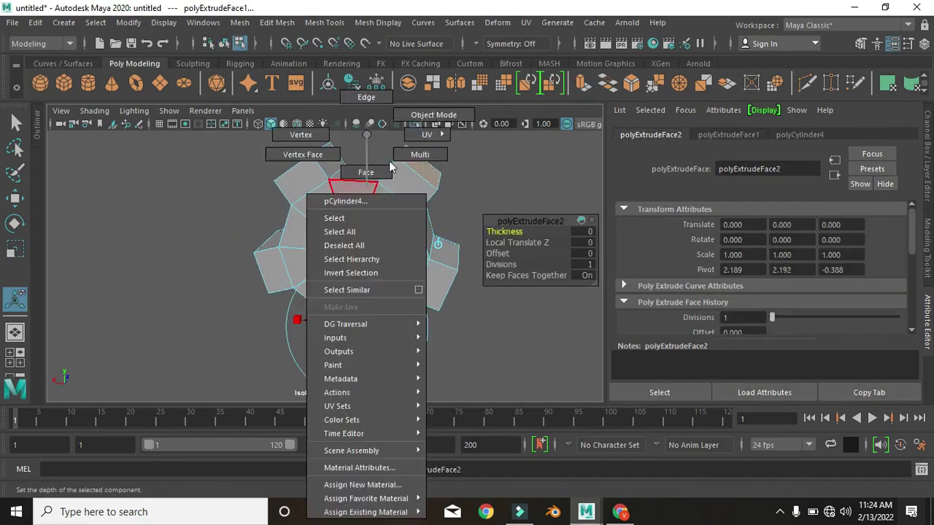
Insert an extra edge loop around the cylinder
mouse_move(406, 235)
left_mouse_down("alt")
mouse_move(350, 219)
mouse_move(385, 205)
mouse_move(264, 209)
left_mouse_up("alt")
left_click(325, 22)
left_click(336, 121)
left_click(335, 194)
key("q")
left_click(327, 196)
Flatten the cylinder into a thinner disc, discarding a trial duplicate
key("e")
key("ctrl+d")
left_click_drag(340, 188, 321, 166)
key("Delete")
left_click(321, 187)
left_click(228, 188)
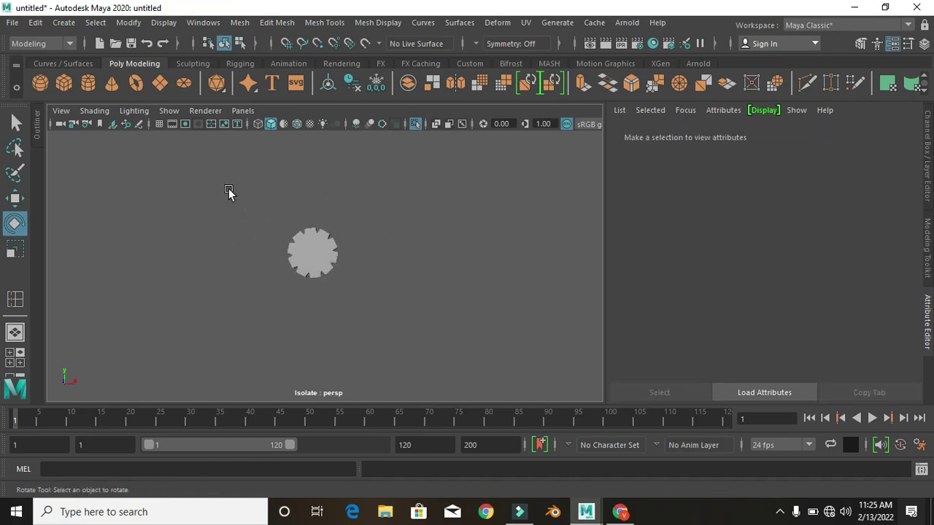
left_click_drag(229, 188, 357, 315)
left_click(359, 241)
key("r")
left_click(305, 233)
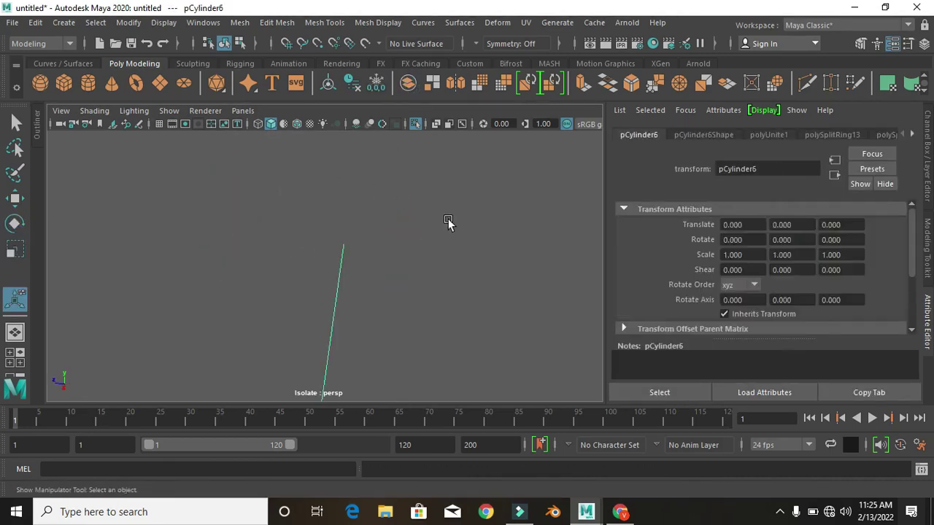
Shrink the smoothed disc, tilt it and seat it in the oval recess on the frame
left_click(924, 260)
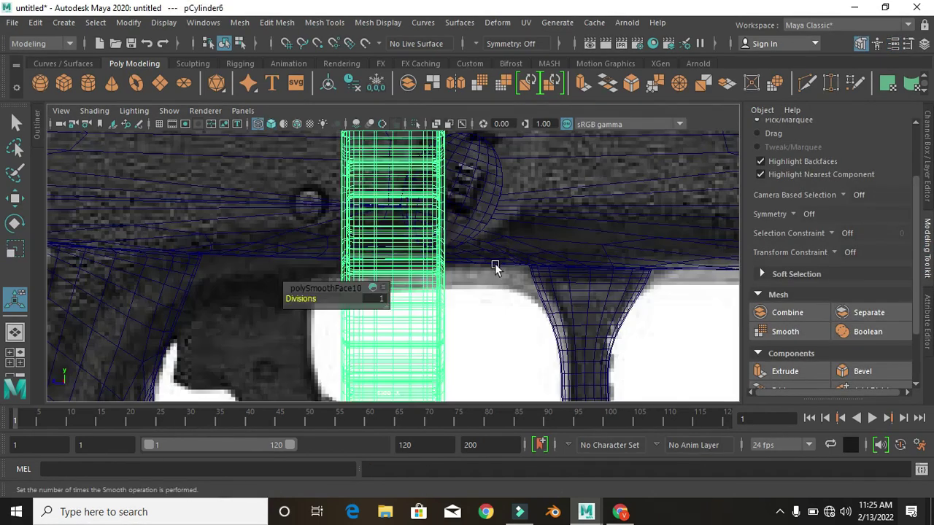
left_click_drag(411, 258, 410, 274)
mouse_move(426, 223)
left_mouse_down()
mouse_move(424, 265)
mouse_move(448, 216)
mouse_move(401, 217)
left_mouse_up()
key("w")
key("r")
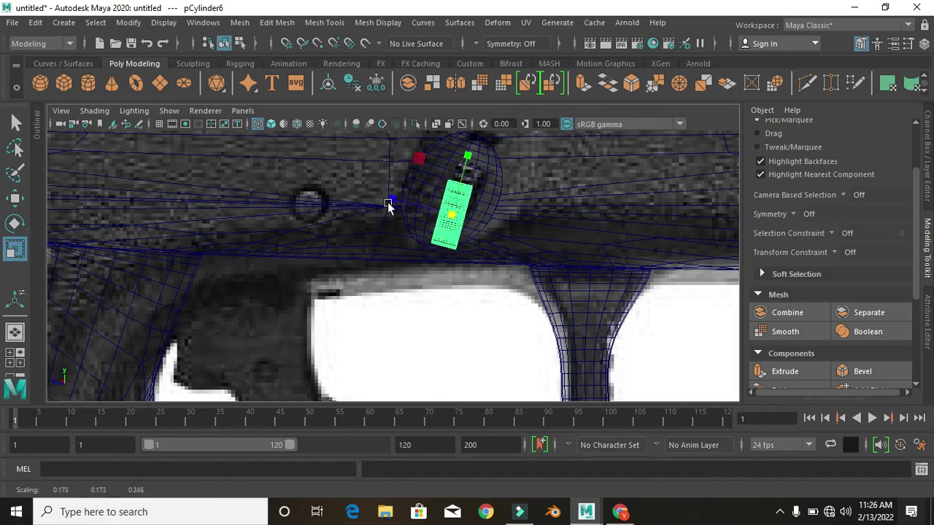
key("e")
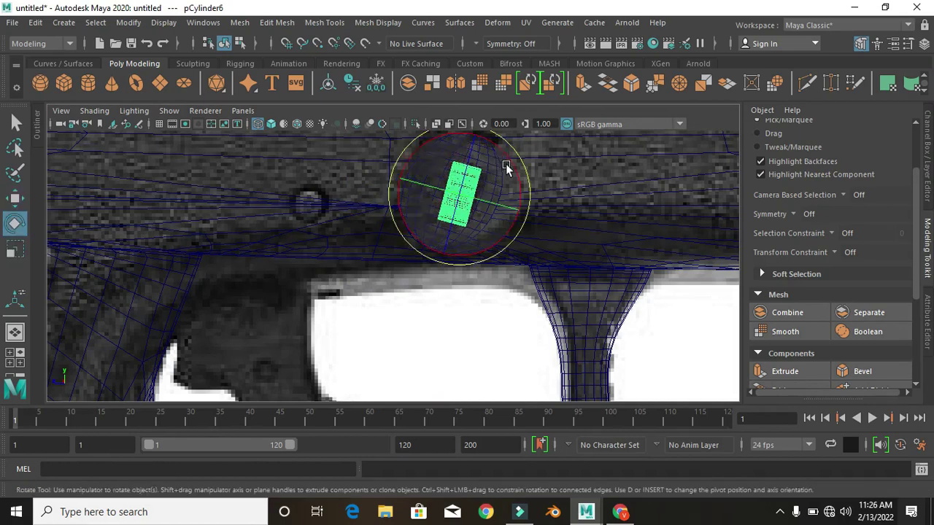
key("5")
mouse_move(454, 198)
left_mouse_down("alt")
mouse_move(590, 162)
mouse_move(457, 297)
left_mouse_up("alt")
key("f")
mouse_move(390, 251)
left_mouse_down("alt")
mouse_move(375, 298)
mouse_move(327, 286)
mouse_move(358, 281)
mouse_move(422, 295)
mouse_move(309, 288)
mouse_move(428, 290)
left_mouse_up("alt")
Group the recessed disc with Ctrl+G and view its channel attributes
key("e")
key("r")
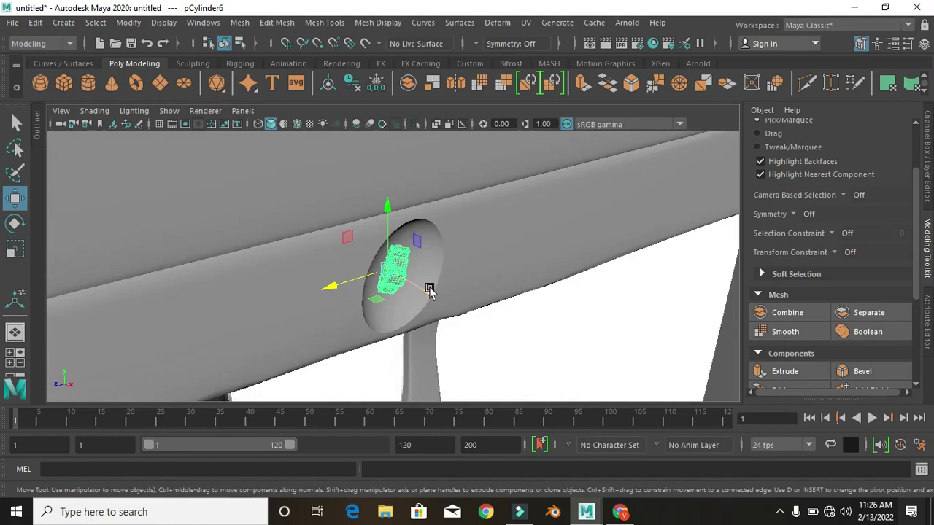
key("ctrl+g")
left_click(928, 154)
Create a cylinder, turn it onto its side and scale it to pin size above the trigger
mouse_move(695, 287)
left_mouse_down("alt")
mouse_move(455, 316)
mouse_move(406, 242)
left_mouse_up("alt")
left_click(455, 317)
scroll(406, 241, "up", 5)
key("4")
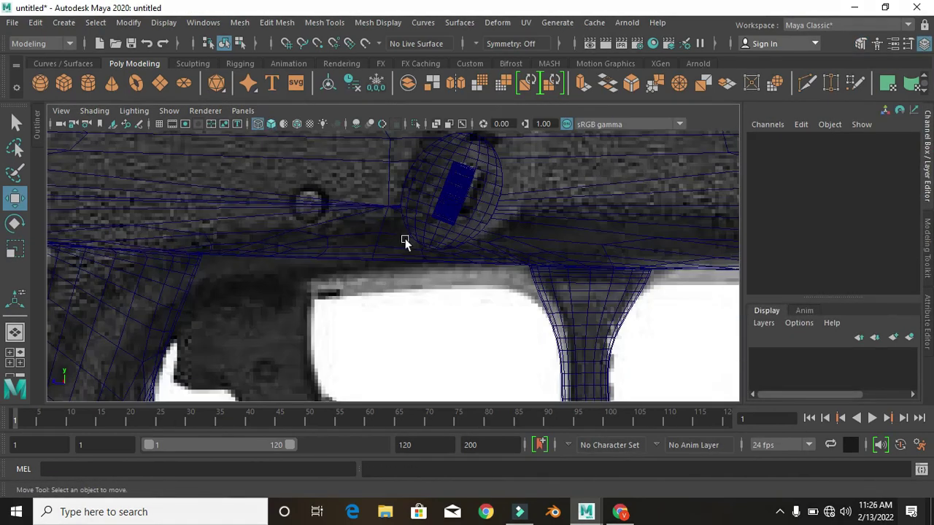
left_click(85, 82)
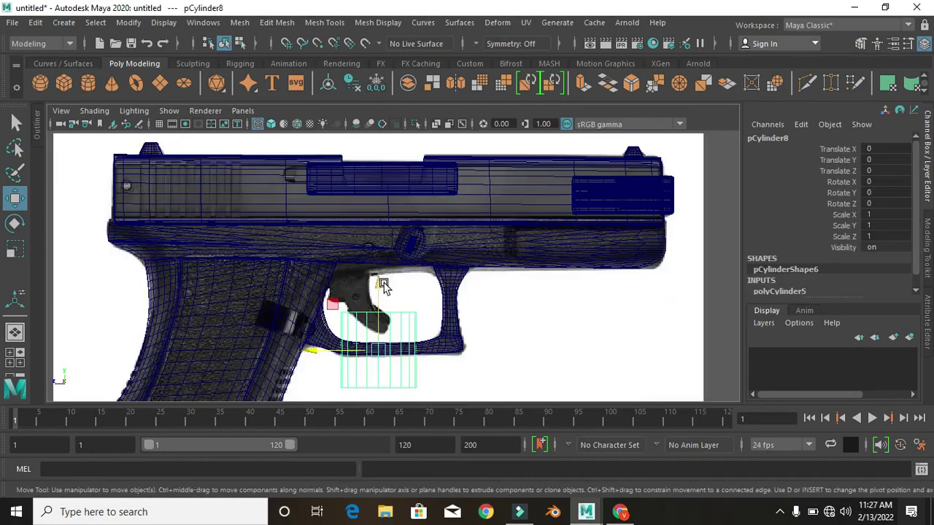
left_click_drag(375, 315, 381, 407)
key("w")
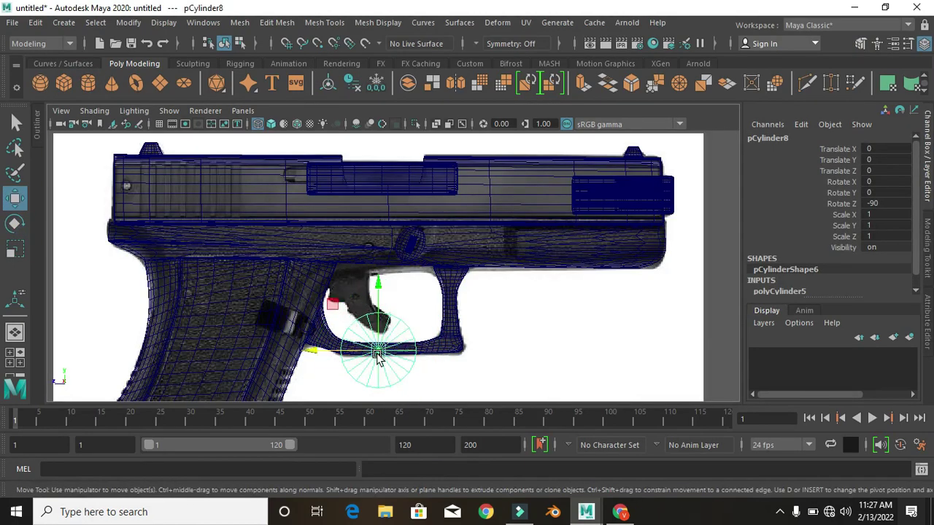
left_click_drag(375, 292, 333, 302)
key("r")
mouse_move(394, 268)
left_mouse_down()
mouse_move(380, 281)
mouse_move(380, 264)
mouse_move(410, 236)
left_mouse_up()
scroll(381, 281, "down", 5)
Duplicate the pin cylinder with Ctrl+D and reselect the first pin
key("ctrl+d")
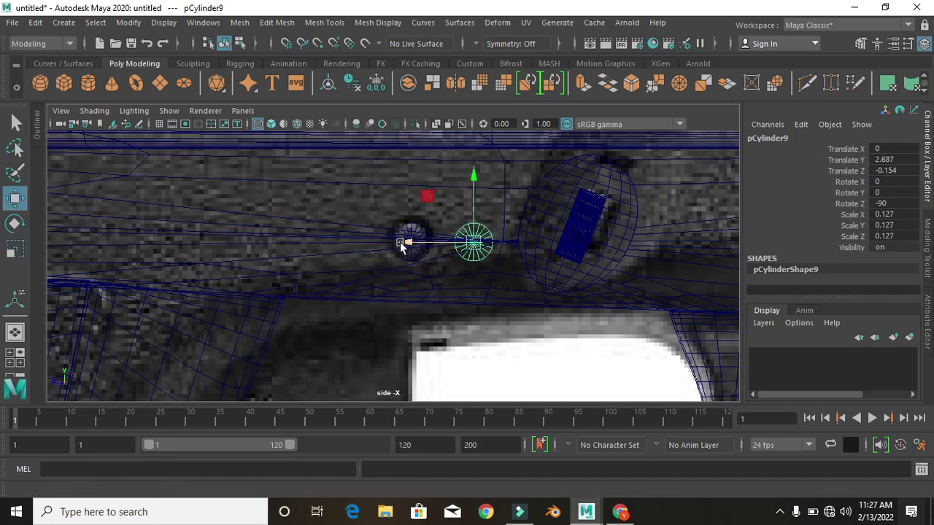
key("space")
key("space")
key("q")
left_click(414, 228)
key("space")
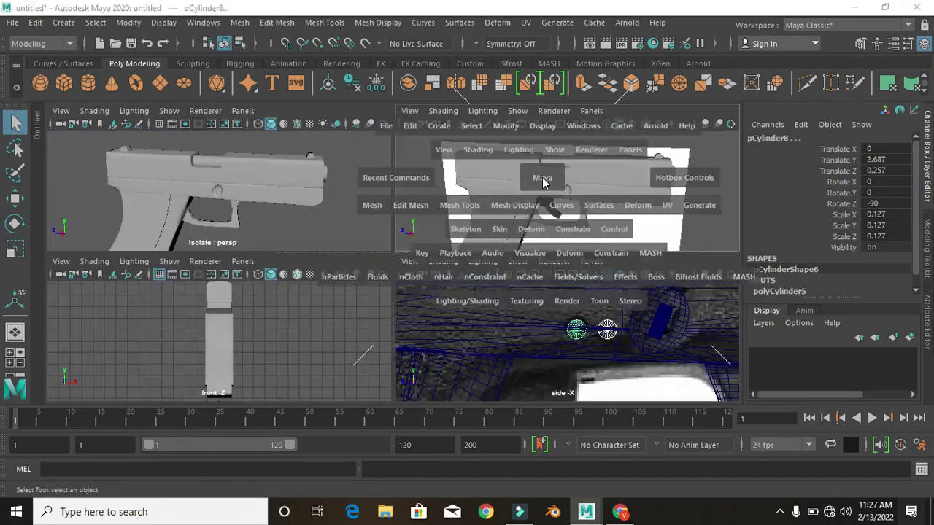
key("w")
Insert an edge loop near the pin's end and smooth the pin cylinder
key("space")
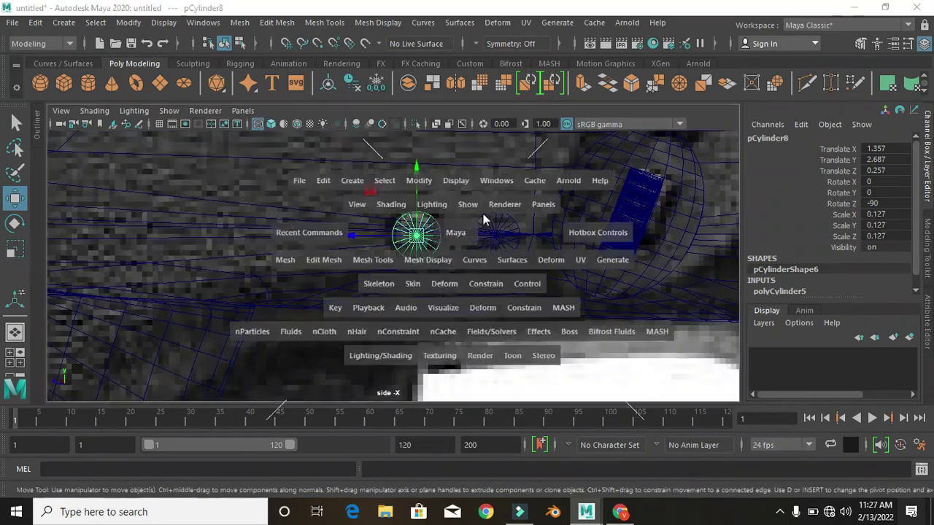
key("space")
left_click(324, 21)
left_click(354, 125)
left_click(330, 237)
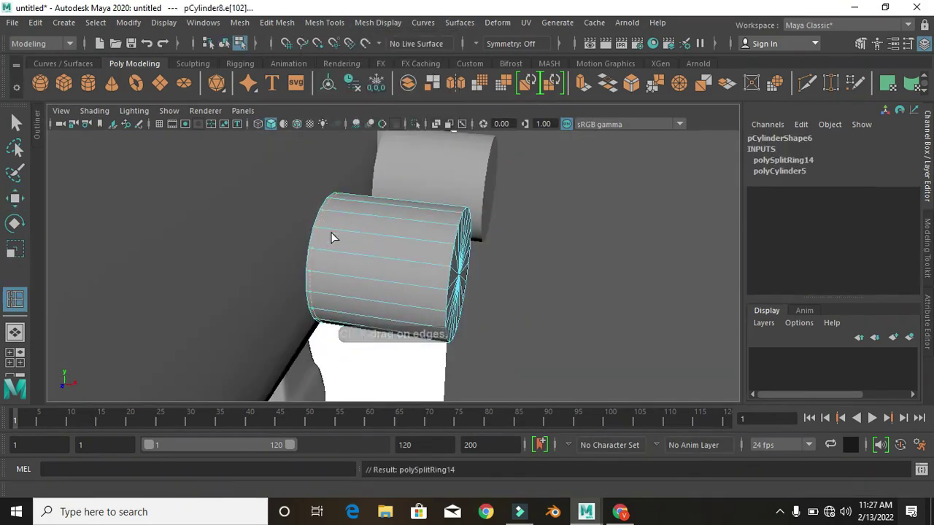
right_click_drag(438, 146, 481, 107)
left_click(417, 211)
left_click(861, 43)
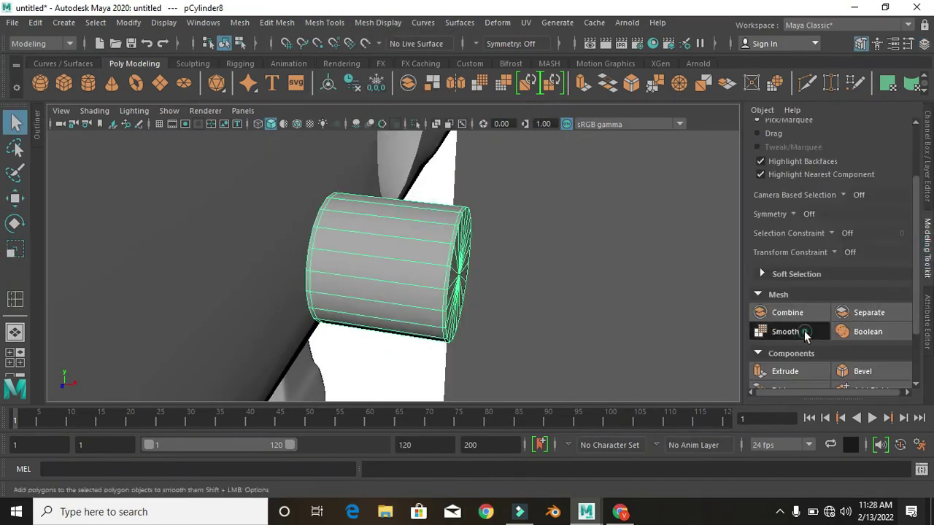
left_click(785, 331)
Slide the pin sideways along its axis and check its channel attributes
key("w")
mouse_move(421, 290)
left_mouse_down("alt")
mouse_move(316, 267)
mouse_move(355, 281)
mouse_move(448, 282)
mouse_move(341, 271)
left_mouse_up("alt")
key("r")
key("w")
left_click_drag(452, 287, 409, 283)
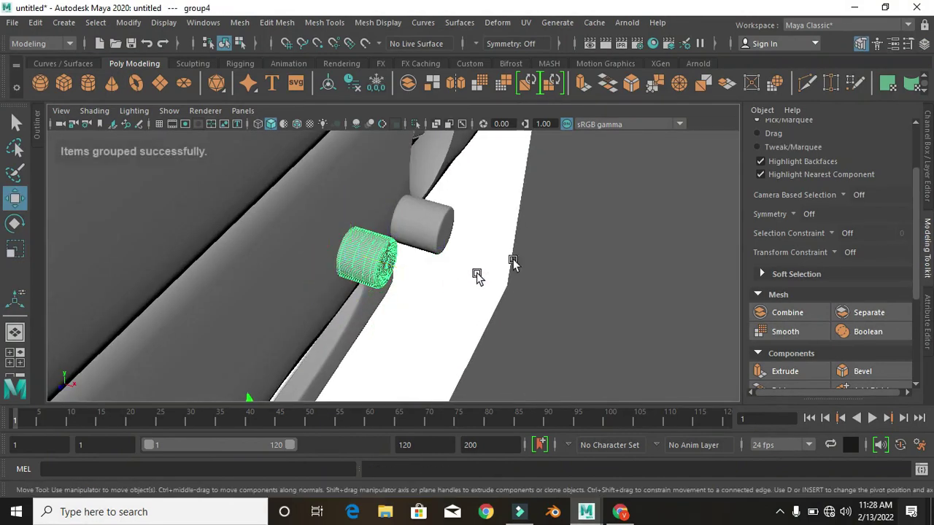
left_click(928, 153)
Combine the pin parts and Boolean-difference them from the frame to carve the recess
mouse_move(643, 274)
left_mouse_down("alt")
mouse_move(328, 278)
mouse_move(392, 270)
left_mouse_up("alt")
left_click(386, 263, "shift")
left_click(408, 82)
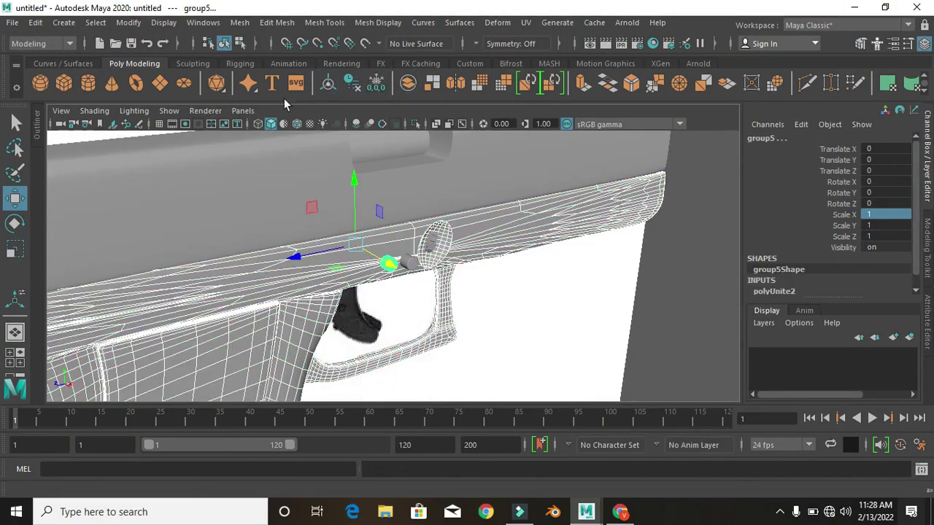
left_click(239, 22)
left_click(396, 57)
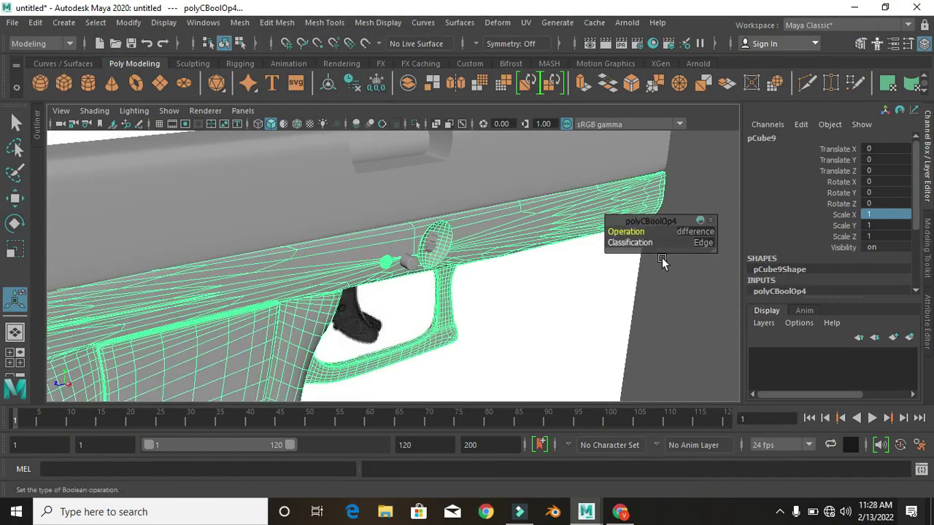
Nudge the second pin into position and enlarge it slightly
key("space")
key("space")
key("w")
left_click_drag(413, 232, 359, 230)
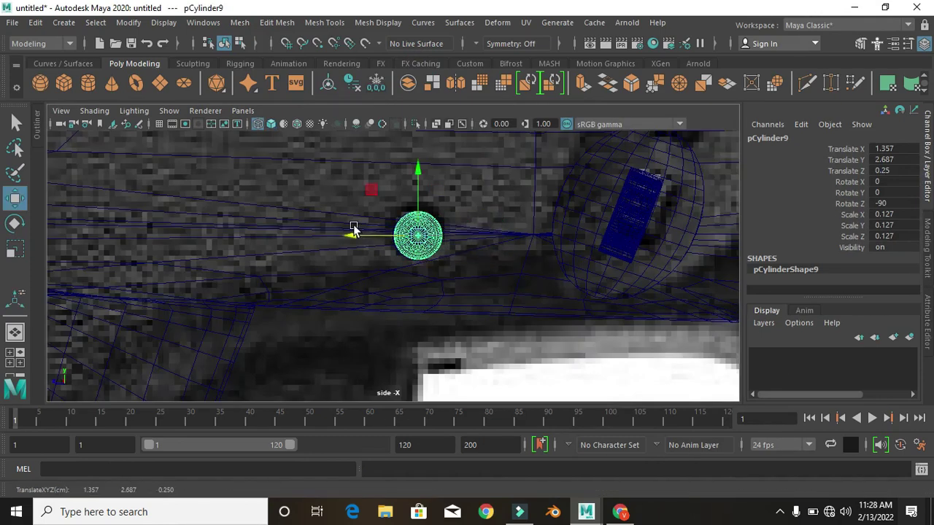
key("space")
key("space")
scroll(365, 248, "down", 3)
key("r")
left_click_drag(314, 232, 326, 239)
mouse_move(325, 239)
left_mouse_down("alt")
mouse_move(261, 208)
mouse_move(406, 269)
mouse_move(299, 273)
left_mouse_up("alt")
Group the pin parts as group6 and view the whole gun from the side
key("ctrl+g")
mouse_move(445, 308)
left_mouse_down("alt")
mouse_move(164, 348)
mouse_move(201, 265)
mouse_move(555, 340)
mouse_move(367, 340)
left_mouse_up("alt")
key("ctrl+z")
mouse_move(555, 314)
left_mouse_down("alt")
mouse_move(486, 324)
mouse_move(261, 285)
mouse_move(219, 297)
left_mouse_up("alt")
left_click(261, 285)
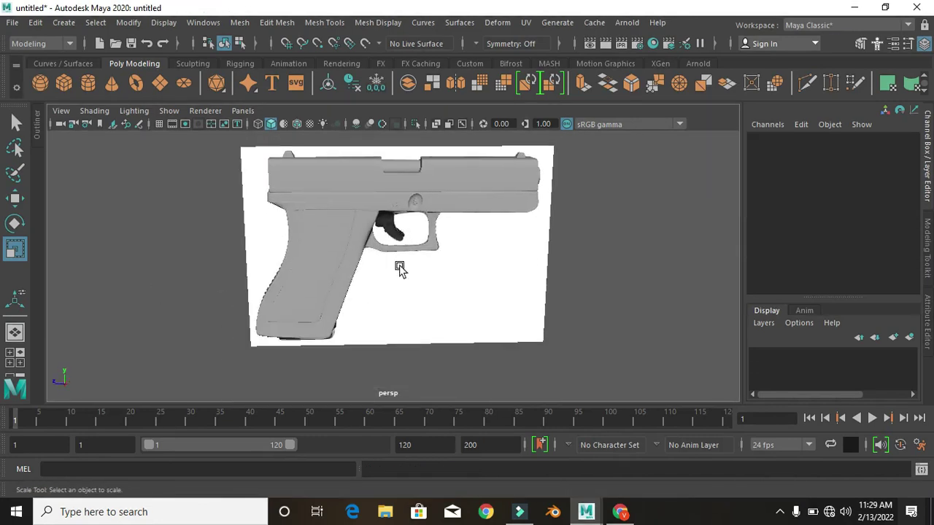
Frame the pin cylinder at the slide's front and scale it down
left_click(401, 263)
right_click_drag(554, 327, 434, 338, "alt")
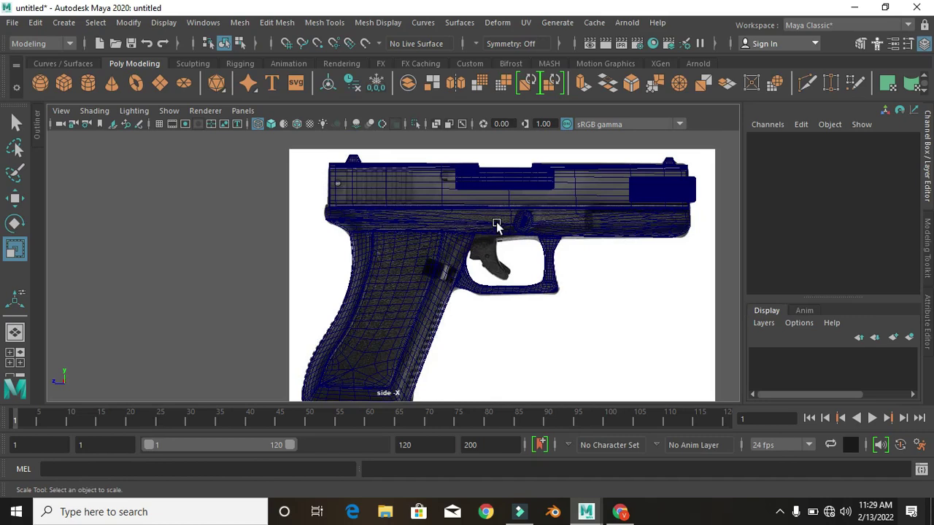
left_click(496, 224)
key("w")
scroll(448, 234, "up", 1)
key("f")
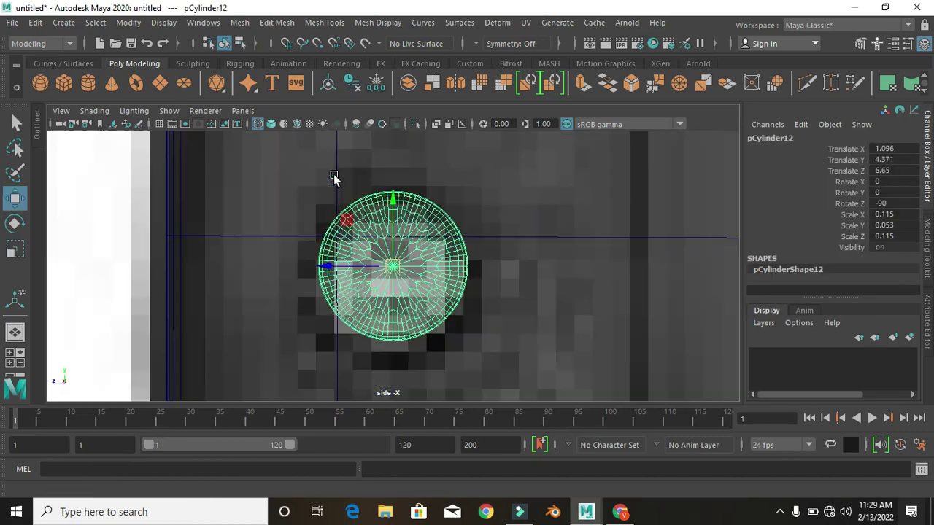
key("r")
left_click_drag(394, 266, 379, 268)
scroll(393, 268, "down", 3)
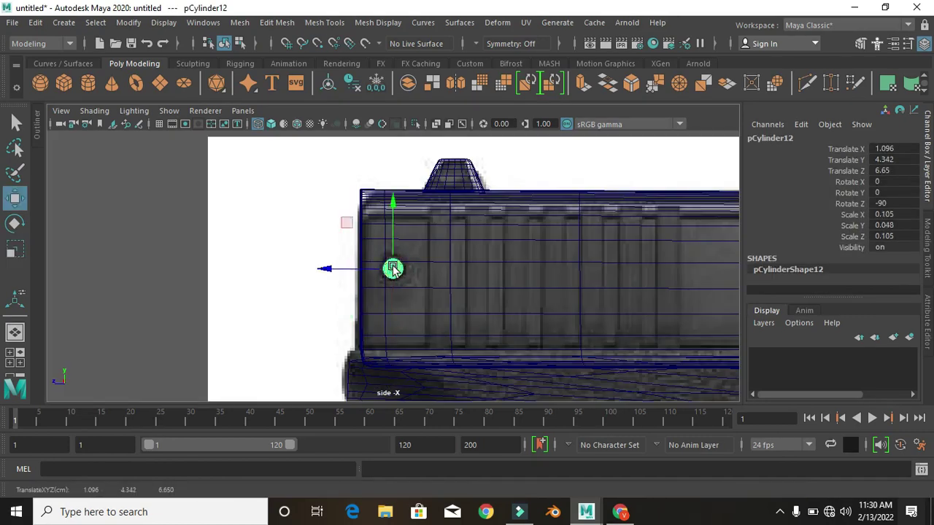
Group the pin as group7 and mirror it across the gun with Scale X -1
key("r")
key("space")
key("space")
key("ctrl+g")
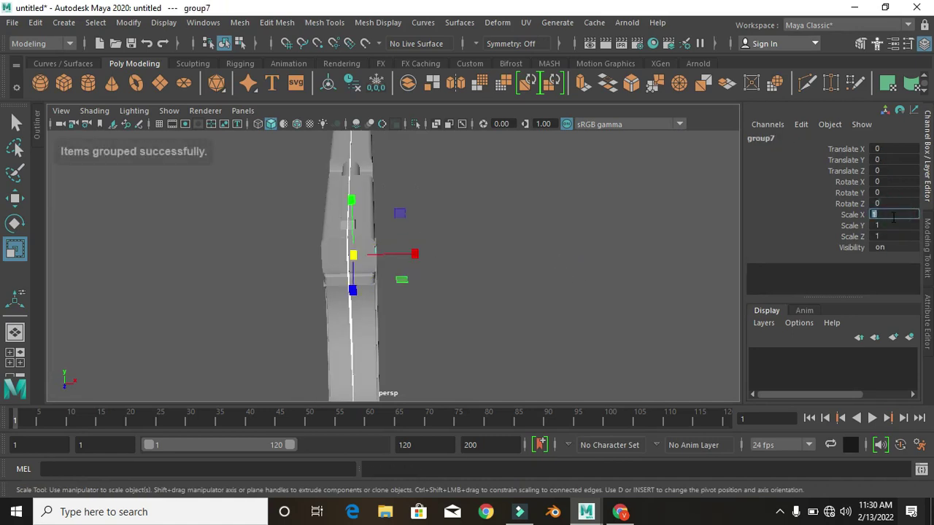
type("-1")
key("Return")
left_click_drag(432, 334, 350, 321, "alt")
key("space")
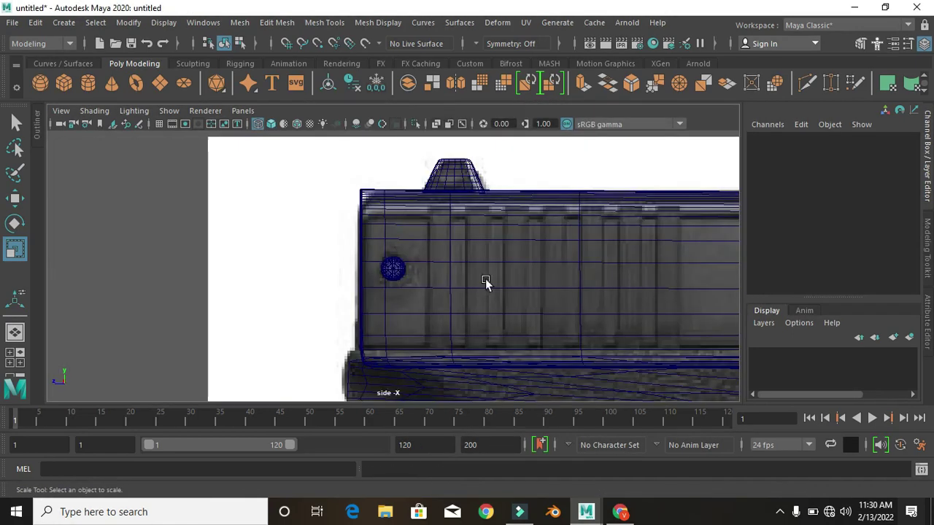
left_click(376, 207)
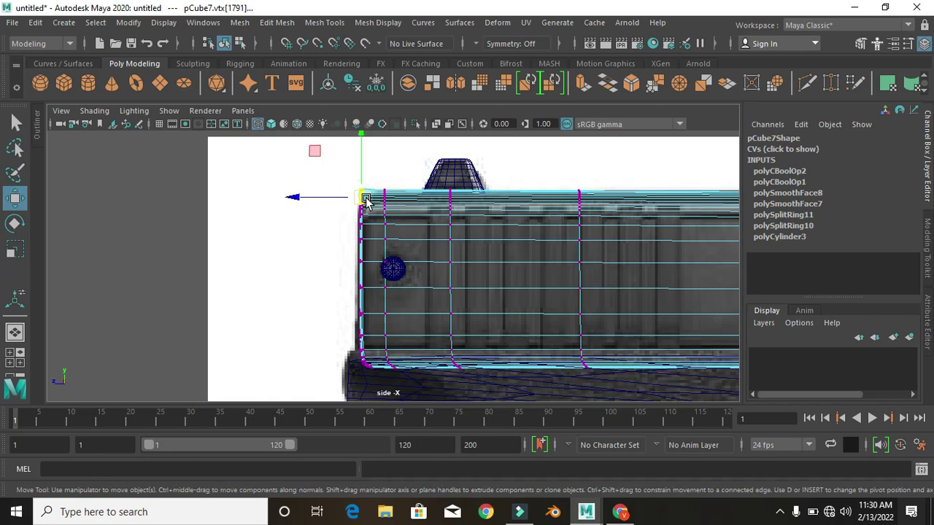
right_click_drag(367, 200, 442, 115)
scroll(482, 338, "down", 5)
scroll(516, 258, "down", 3)
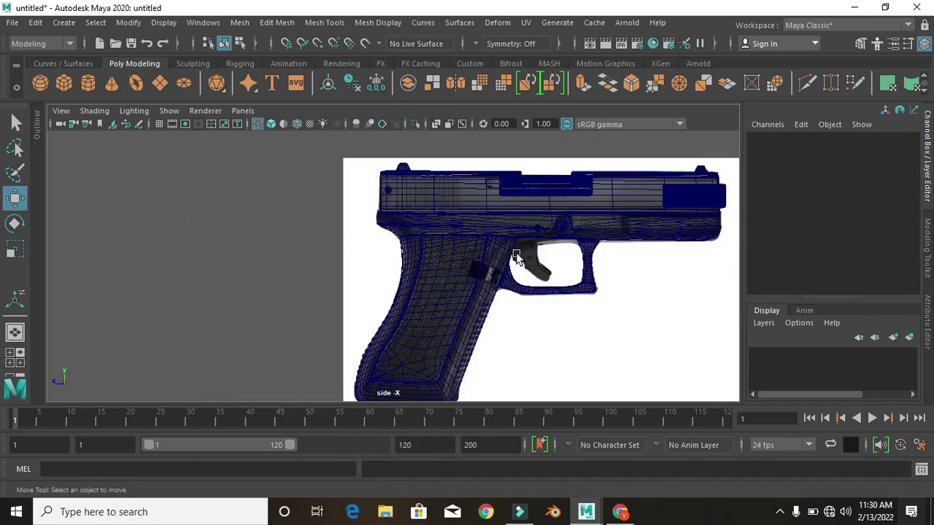
Rotate the cylinder near the trigger Z -90 and scale it to 0.239
middle_click_drag(516, 257, 523, 200, "alt")
left_click(540, 211)
key("e")
mouse_move(577, 256)
left_mouse_down()
mouse_move(555, 263)
mouse_move(559, 277)
left_mouse_up()
key("r")
left_click_drag(551, 234, 522, 233)
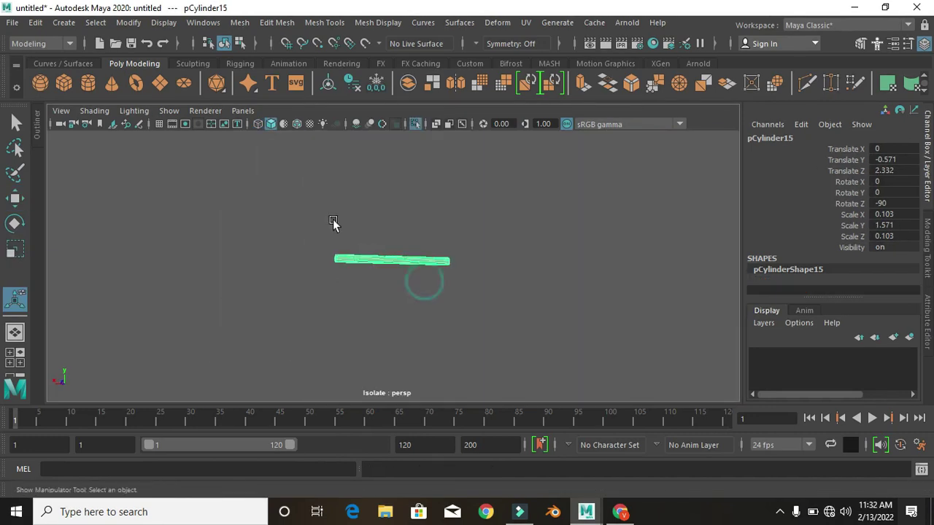
Insert edge loops along the new cylinder and smooth it
left_click(325, 22)
left_click(377, 125)
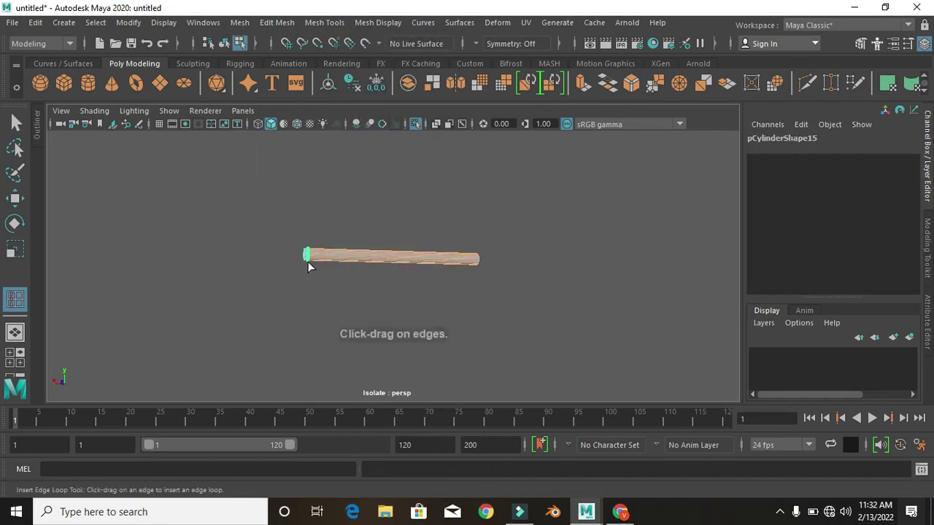
left_click(308, 257)
left_click(459, 259)
key("q")
mouse_move(447, 135)
right_mouse_down()
mouse_move(486, 156)
mouse_move(454, 258)
right_mouse_up()
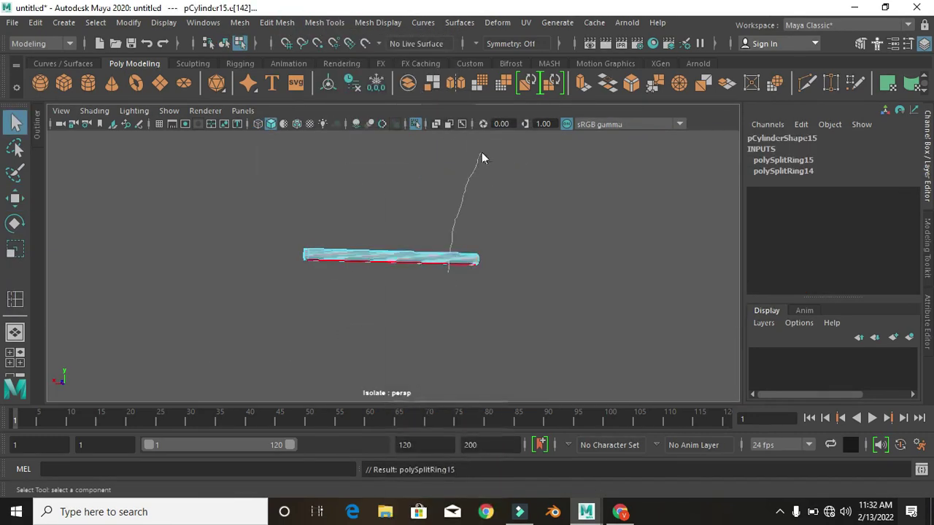
left_click(786, 331)
Use Duplicate with Transform to build a row of cylinders along the grip's front edge
key("ctrl+1")
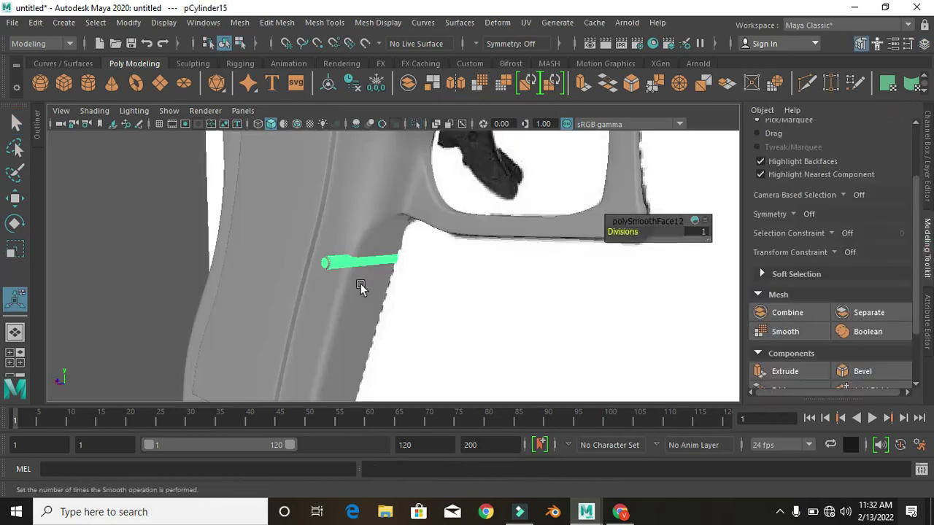
left_click_drag(359, 286, 291, 260)
key("q")
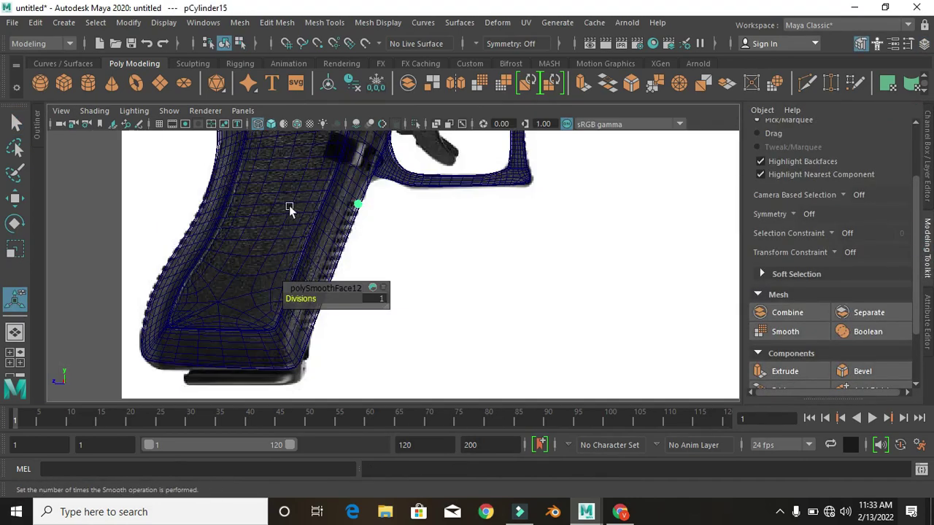
scroll(289, 207, "up", 2)
key("w")
left_click(35, 22)
left_click(106, 248)
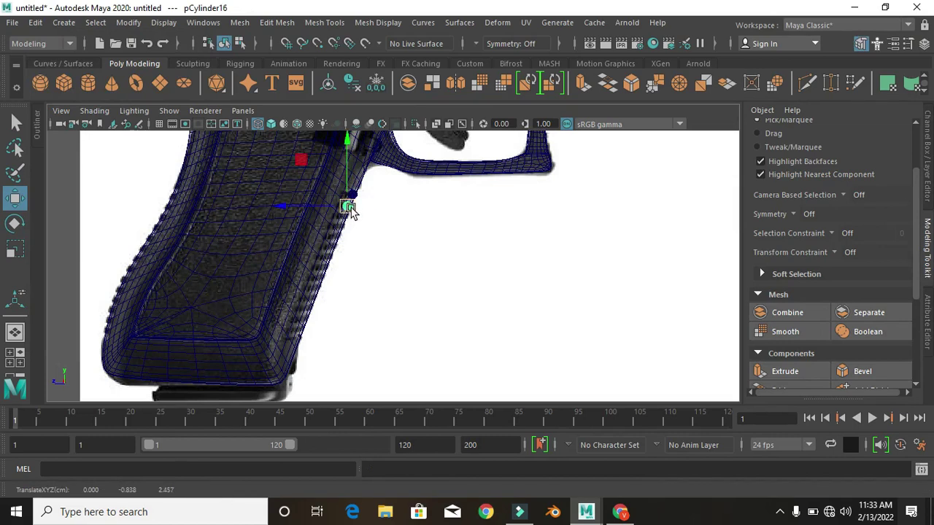
left_click(332, 290)
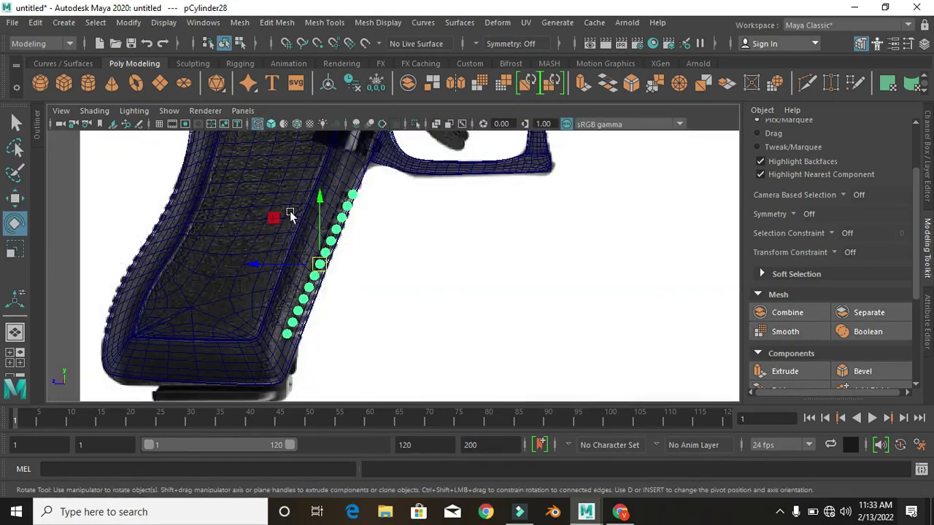
Rotate the cylinder row to follow the slope of the grip edge
left_click_drag(290, 212, 286, 212)
key("e")
key("w")
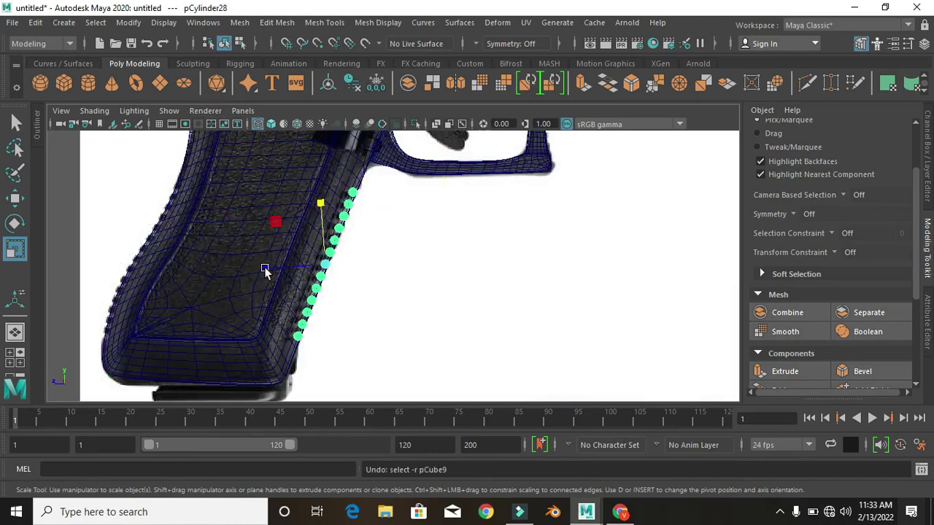
key("e")
left_click_drag(261, 271, 273, 234)
key("w")
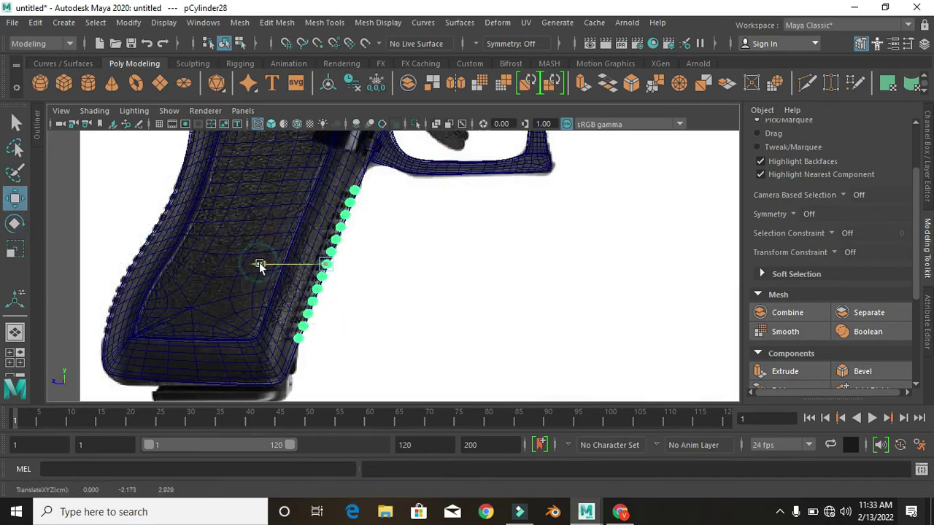
key("F8")
mouse_move(511, 187)
left_mouse_down("alt")
mouse_move(360, 240)
mouse_move(132, 267)
mouse_move(416, 253)
mouse_move(205, 243)
left_mouse_up("alt")
Subtract the cylinder row from the grip with Mesh > Booleans > Difference
left_click(368, 262)
left_click(373, 270)
key("ctrl+d")
left_click(416, 253, "shift")
left_click(240, 22)
left_click(408, 66)
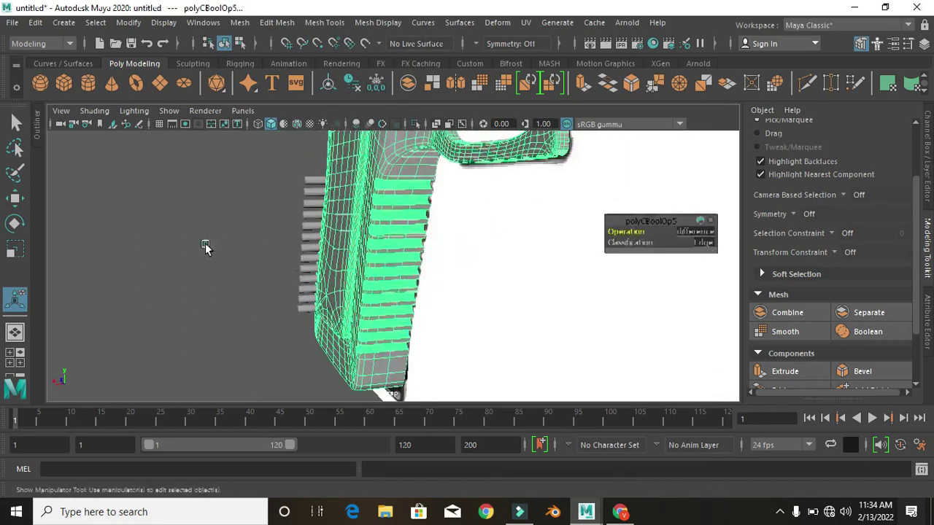
scroll(386, 292, "up", 3)
scroll(324, 263, "down", 2)
Duplicate the grip piece with its offset and move the copies into place along the grip
left_click(35, 22)
left_click(128, 244)
key("shift+d")
left_click_drag(393, 248, 397, 232)
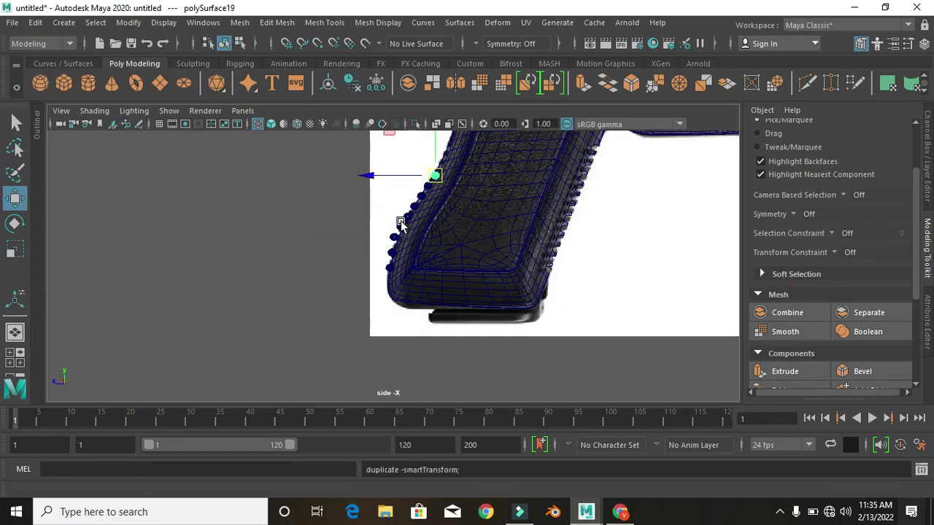
middle_click_drag(402, 219, 394, 281, "alt")
left_click(36, 22)
left_click(128, 245)
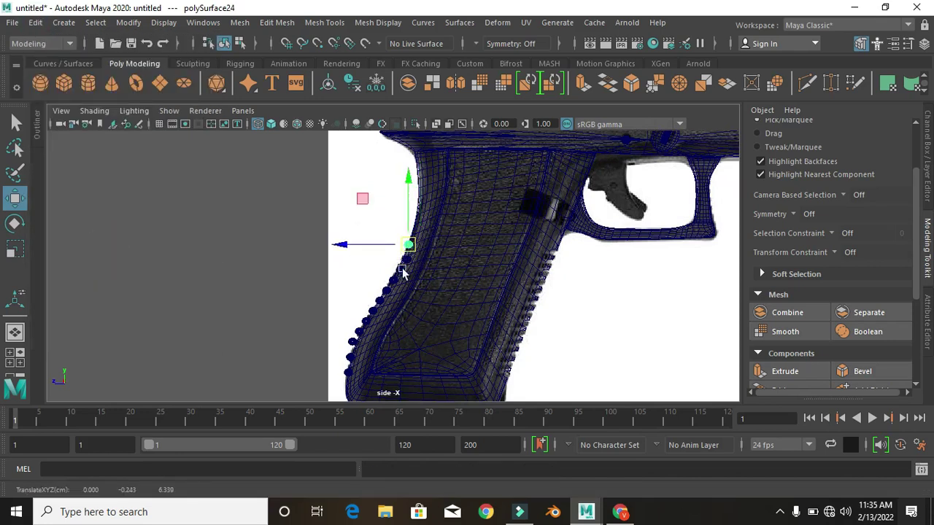
Select the gun body and orbit to a near side view of the gun
left_click(422, 268)
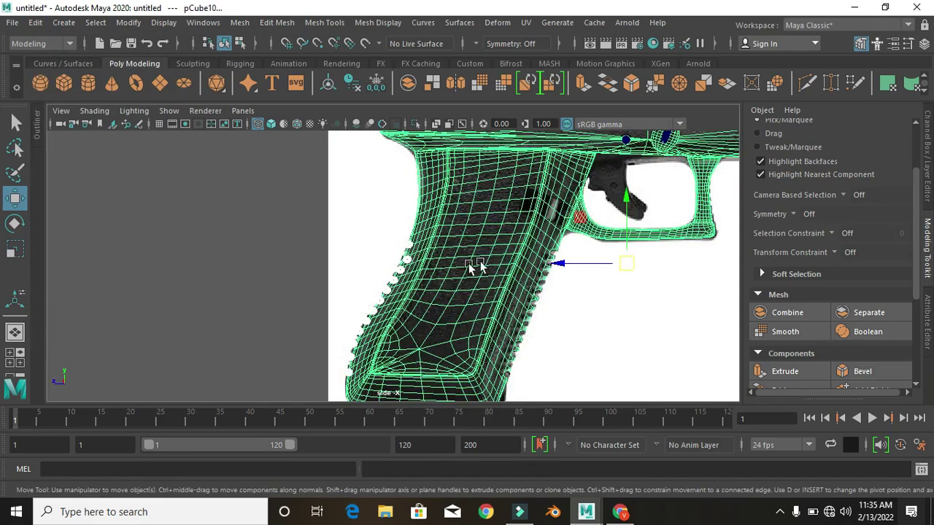
key("space")
key("space")
left_click_drag(407, 264, 328, 327, "alt")
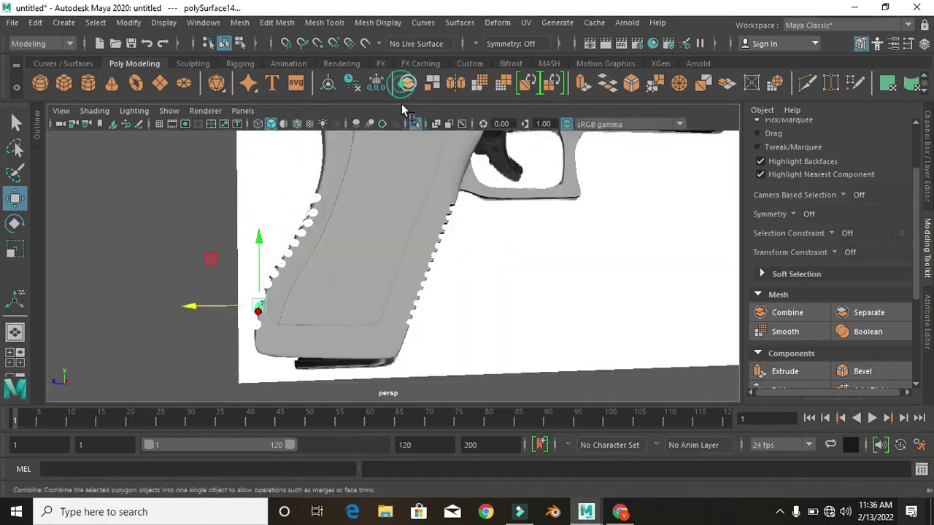
left_click_drag(298, 222, 344, 246, "alt")
Subtract the serration pieces from the gun body with Mesh > Booleans > Difference
left_click(344, 246, "shift")
left_click(239, 22)
left_click(398, 71)
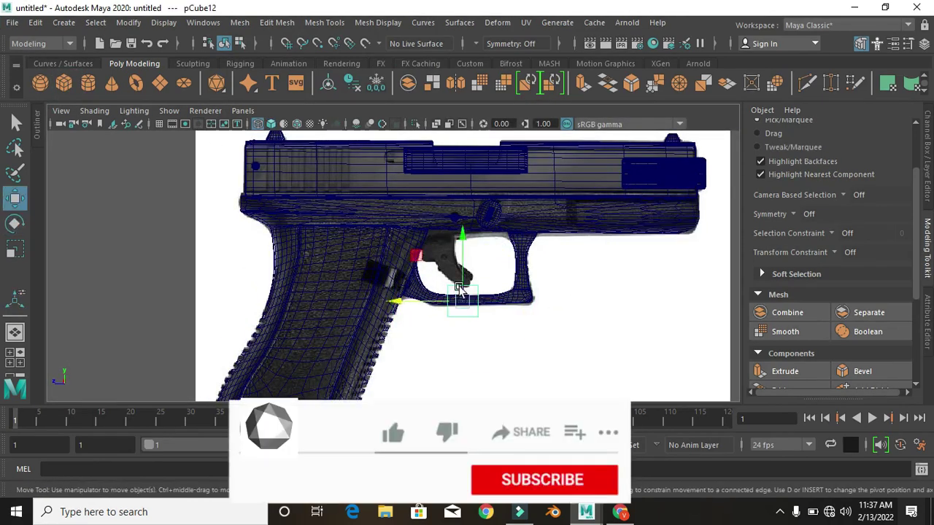
scroll(378, 247, "down", 5)
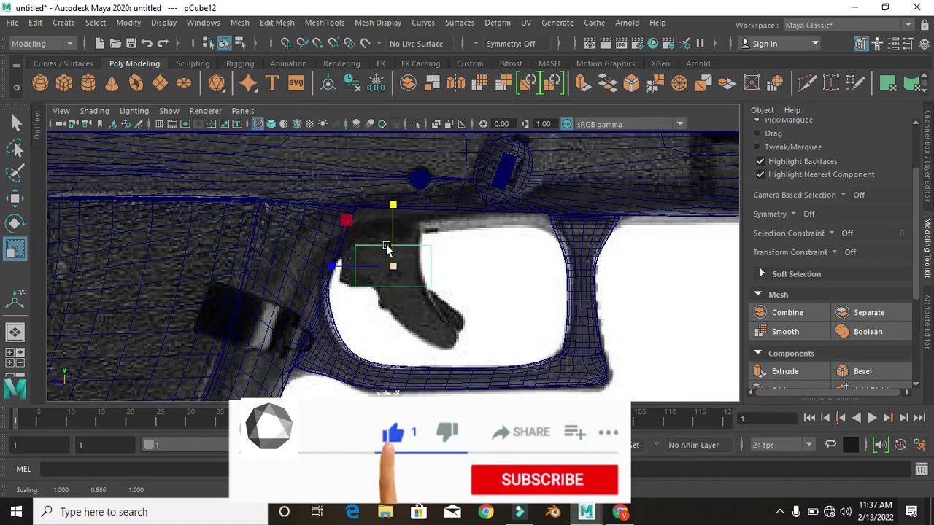
Isolate the trigger box pCube12 in the maximised perspective view
right_click_drag(383, 252, 433, 283)
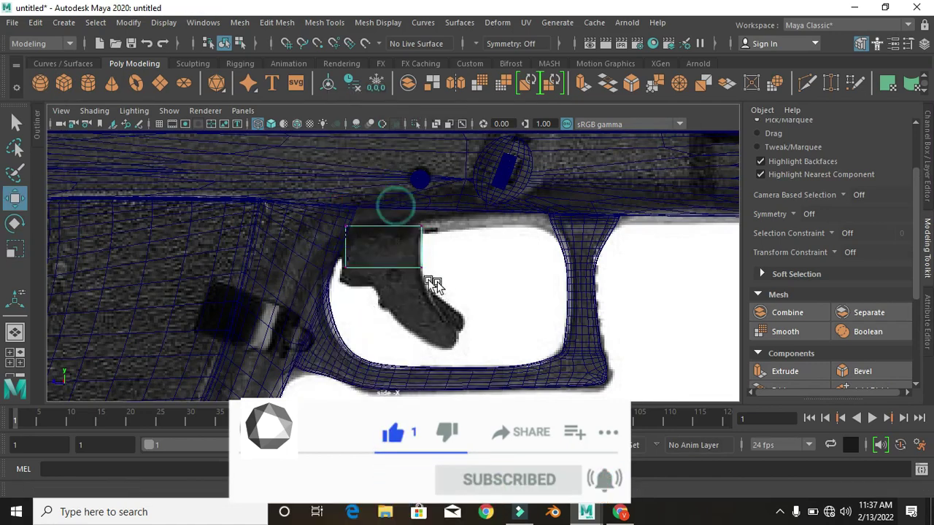
left_click(316, 28)
left_click(343, 80)
key("space")
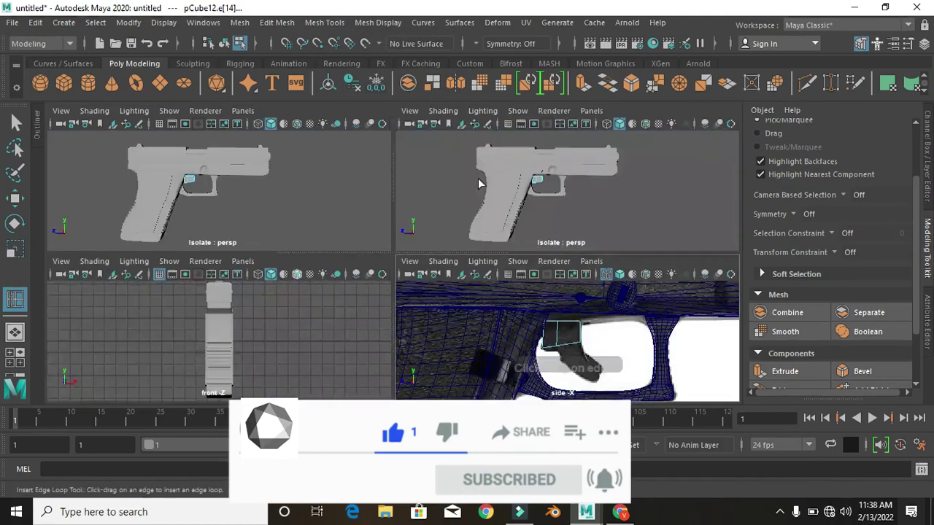
key("space")
key("ctrl+1")
scroll(314, 248, "down", 4)
Scale and move the trigger box over the reference trigger in the side view
key("q")
key("r")
mouse_move(435, 260)
left_mouse_down("alt")
mouse_move(355, 271)
mouse_move(428, 270)
mouse_move(352, 268)
mouse_move(396, 263)
left_mouse_up("alt")
key("w")
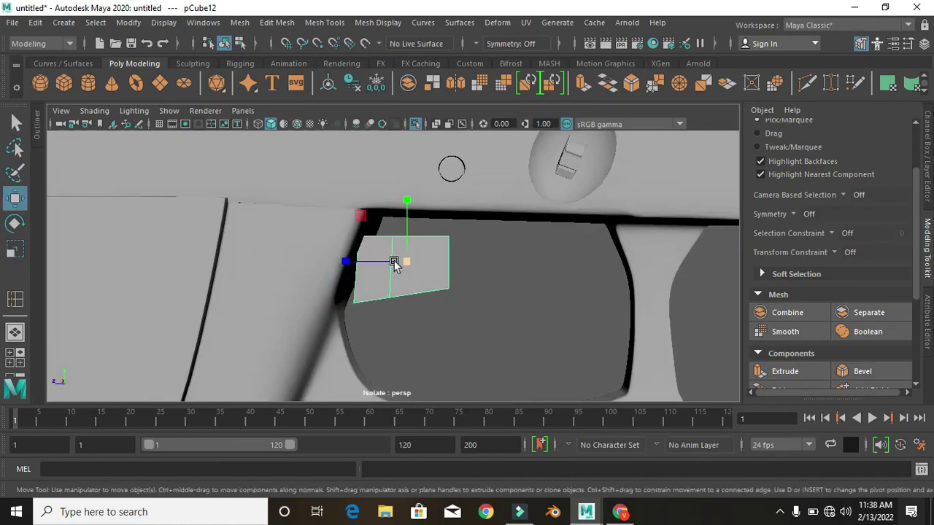
key("space")
key("space")
left_click_drag(317, 225, 417, 233)
Extrude pCube12's bottom face twice, then rotate and scale the lower section to follow the trigger bend
key("space")
key("space")
left_click_drag(519, 233, 409, 258, "alt")
left_click(409, 258)
left_click(590, 83)
key("space")
key("space")
key("ctrl+e")
key("w")
key("e")
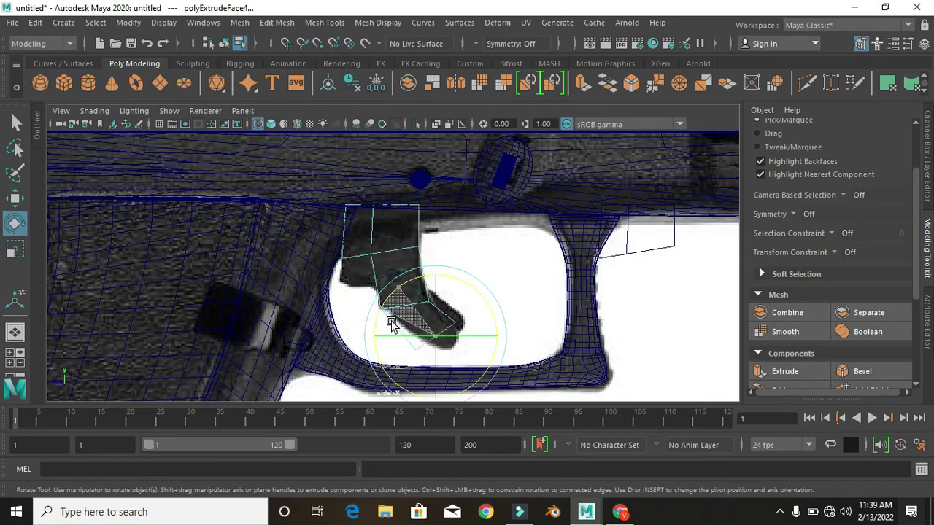
left_click_drag(407, 305, 394, 339)
key("r")
left_click(378, 341)
Insert an edge loop across the trigger and slide it into place
key("e")
key("w")
key("r")
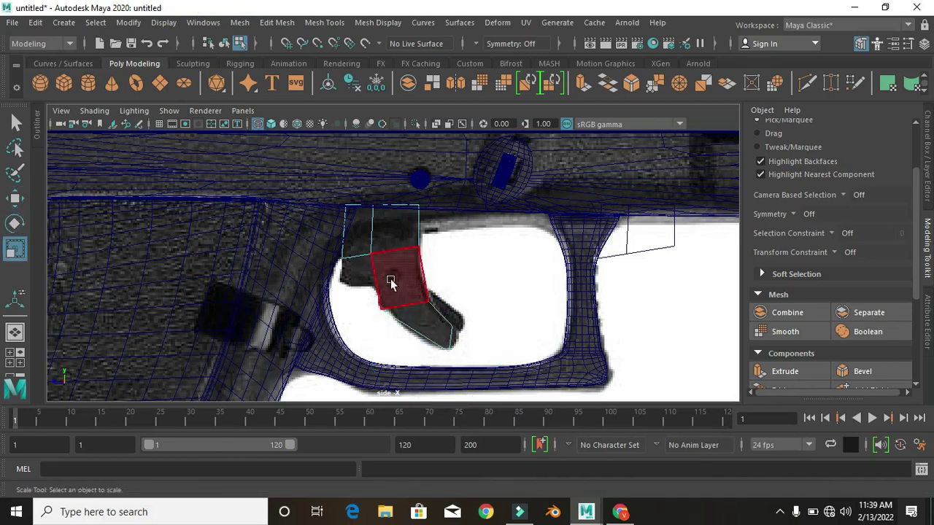
right_click(399, 235)
left_click(325, 22)
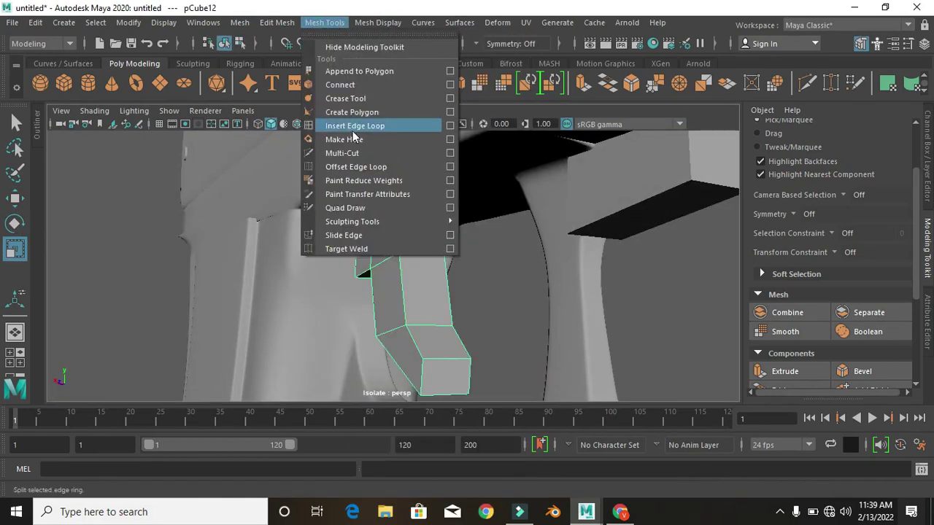
left_click(355, 126)
left_click(436, 268)
mouse_move(436, 269)
left_mouse_down("alt")
mouse_move(462, 286)
mouse_move(411, 262)
mouse_move(496, 384)
mouse_move(515, 392)
left_mouse_up("alt")
Test Smooth on the trigger, then return to the side view to edit its vertices
key("w")
right_click_drag(489, 383, 542, 114)
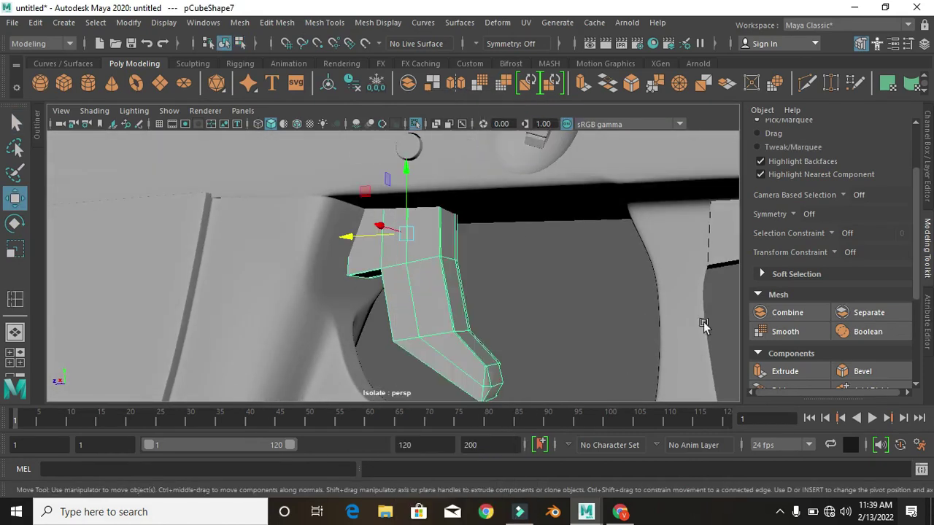
left_click(785, 331)
key("space")
key("space")
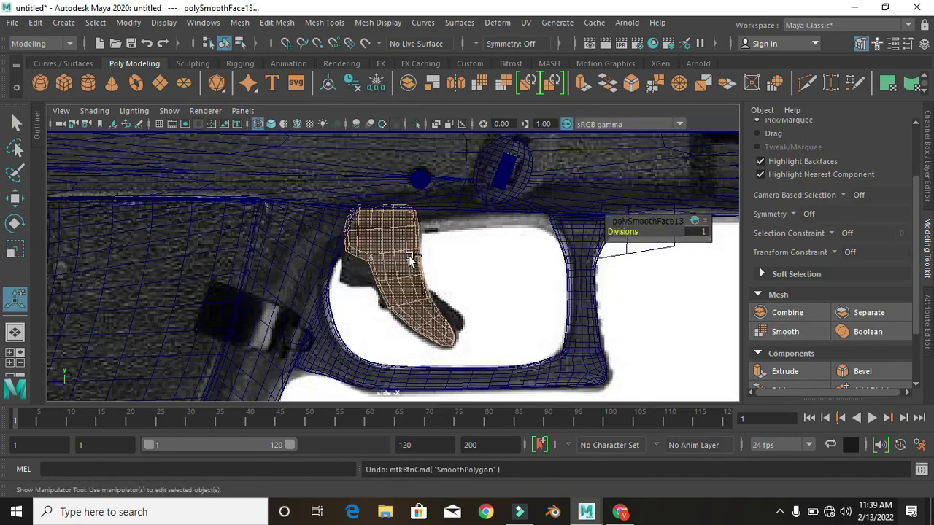
scroll(410, 260, "up", 3)
scroll(340, 252, "up", 2)
key("q")
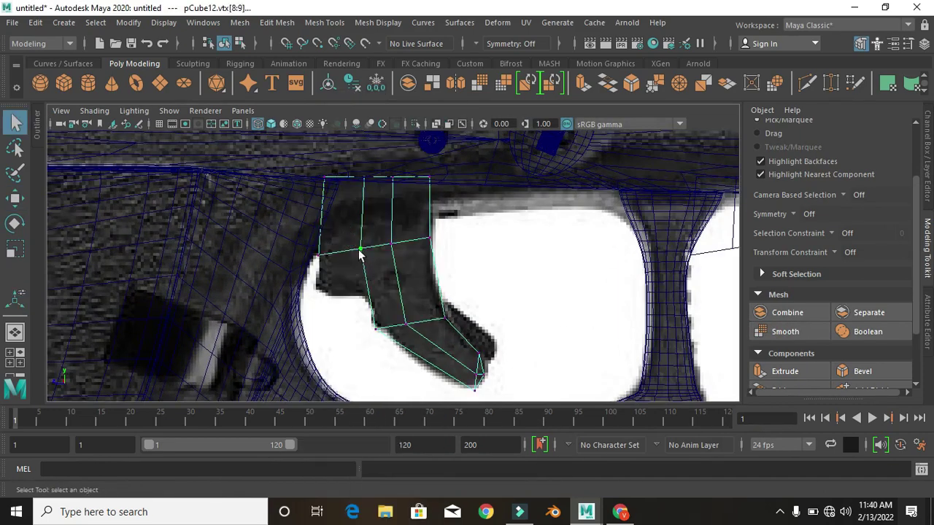
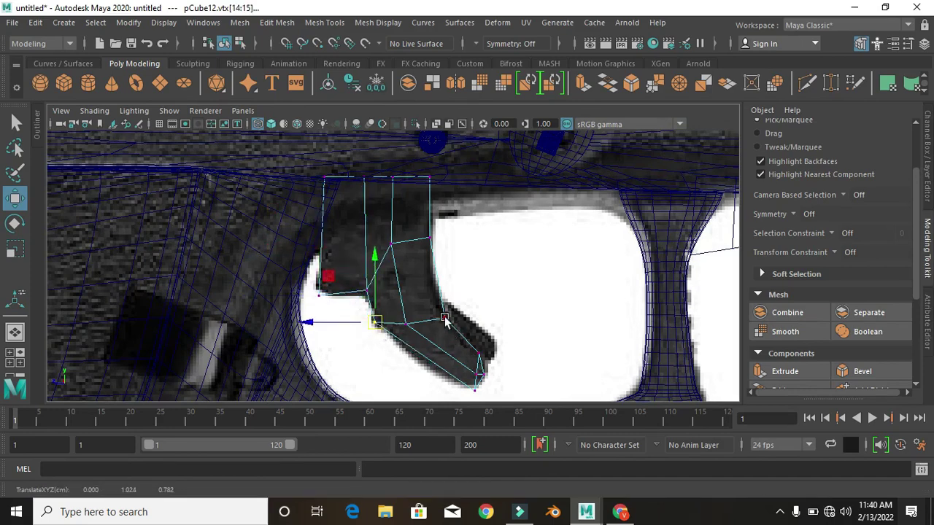
Isolate and frame the curved trigger piece, then add edge loops to it
key("F8")
key("space")
key("space")
key("f")
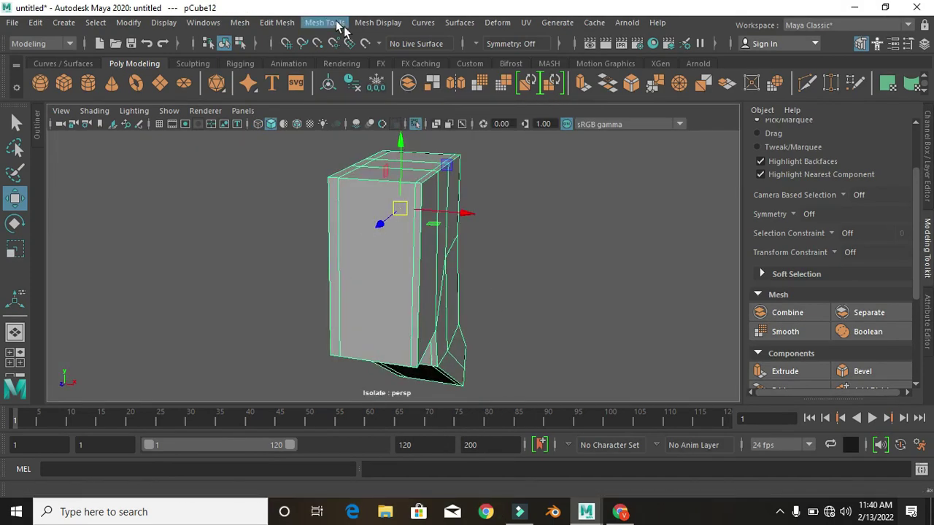
left_click(338, 23)
left_click(346, 109)
mouse_move(440, 368)
left_mouse_down("alt")
mouse_move(375, 294)
mouse_move(448, 382)
mouse_move(484, 375)
mouse_move(365, 381)
left_mouse_up("alt")
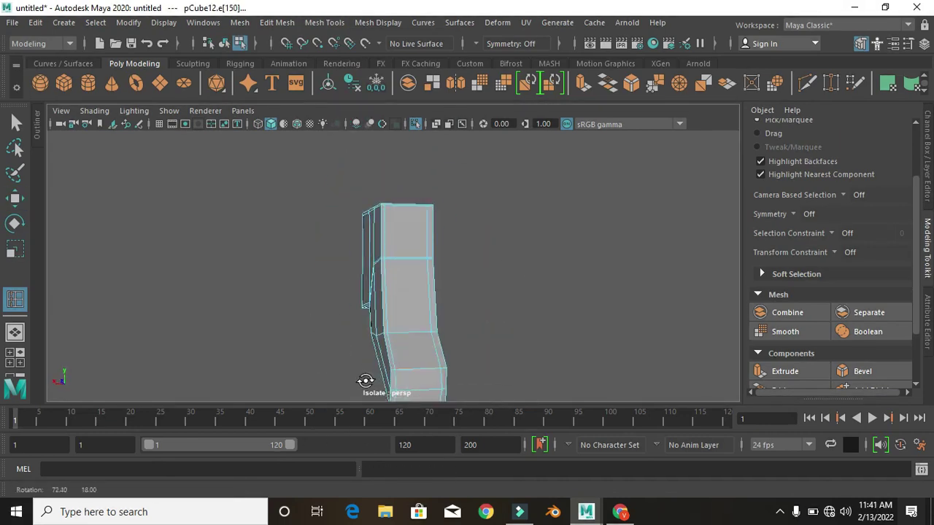
left_click_drag(418, 364, 404, 348, "alt")
key("F8")
key("q")
End isolation, frame the whole pistol from the front, and select the frame mesh
left_click_drag(428, 203, 422, 262, "alt")
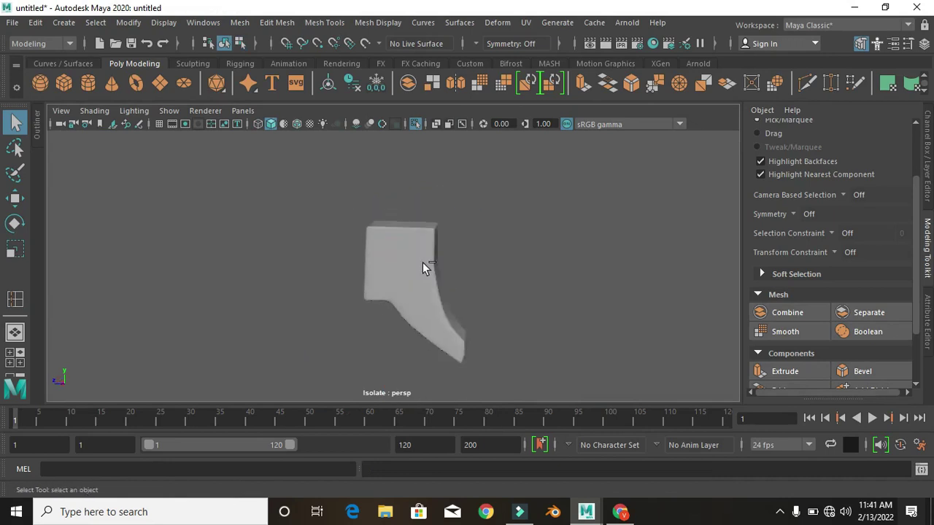
left_click(423, 262)
key("ctrl+1")
key("a")
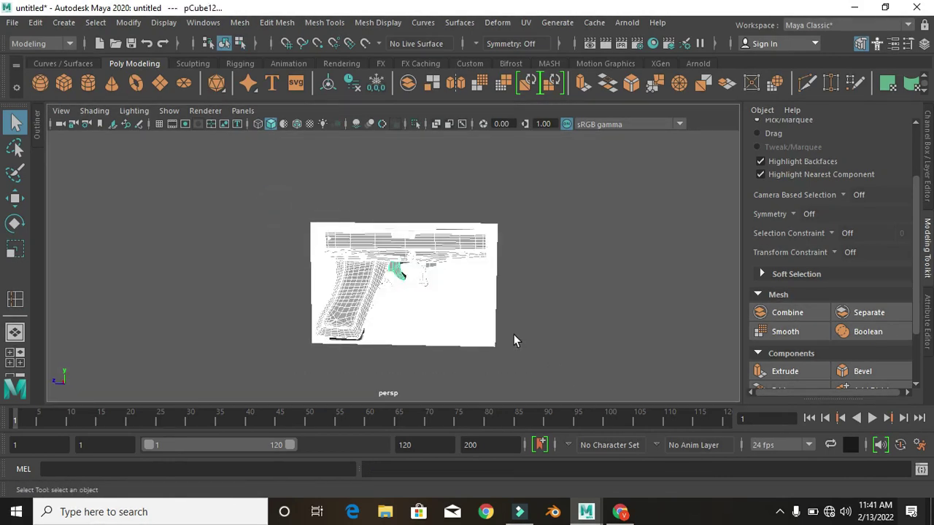
left_click(515, 340)
mouse_move(227, 299)
left_mouse_down("alt")
mouse_move(598, 304)
mouse_move(292, 327)
mouse_move(487, 328)
mouse_move(282, 302)
mouse_move(265, 326)
mouse_move(133, 275)
left_mouse_up("alt")
left_click(450, 299)
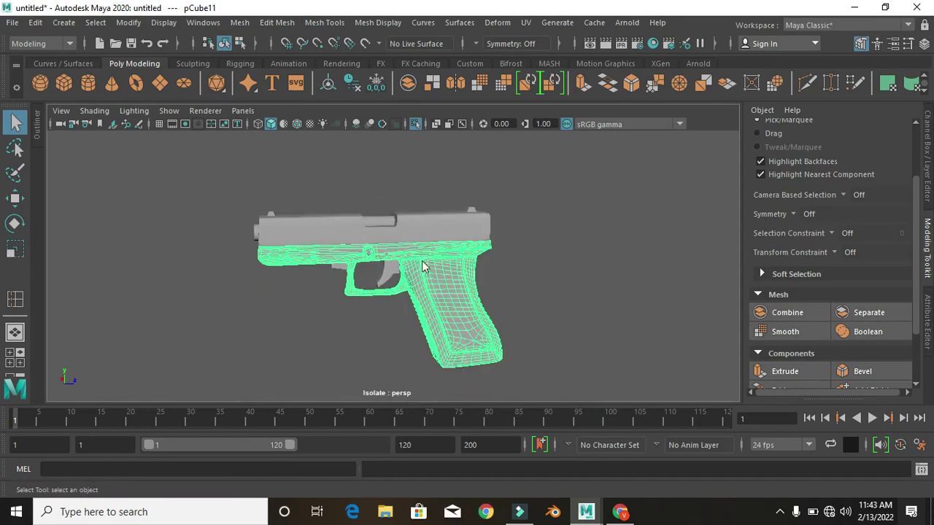
Assign the pistol frame a new aiStandardSurface material with a black base colour
right_click_drag(422, 267, 408, 321)
left_click(365, 278)
left_click(448, 437)
left_click(911, 133)
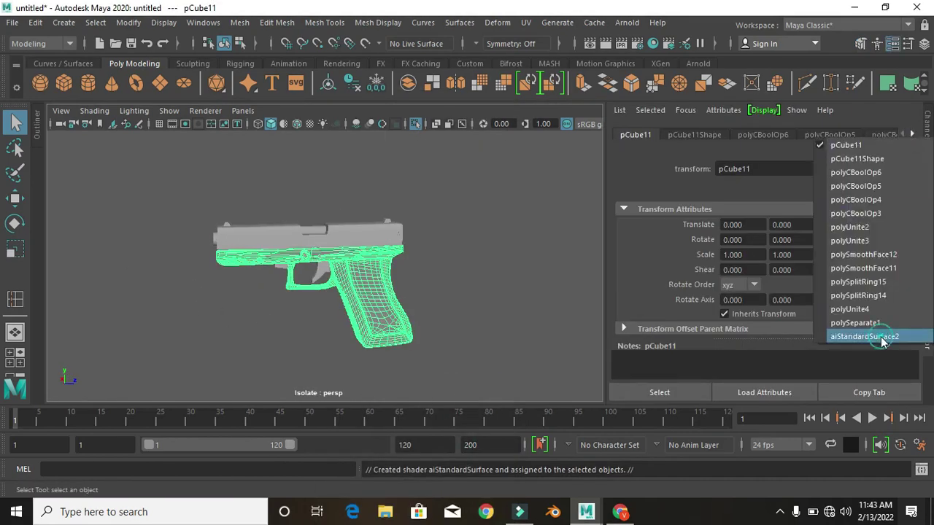
left_click(882, 337)
scroll(757, 285, "up", 1)
scroll(774, 310, "down", 2)
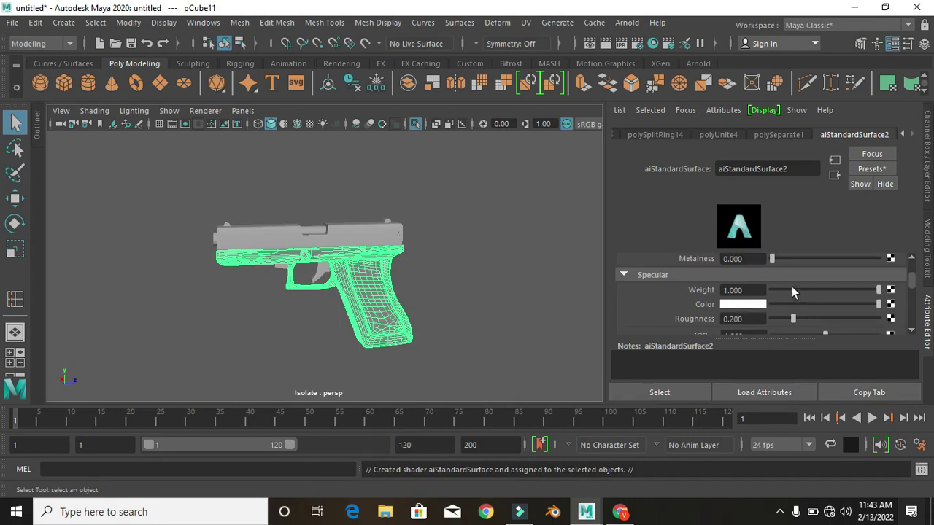
scroll(799, 313, "down", 1)
scroll(803, 310, "up", 3)
left_click(743, 308)
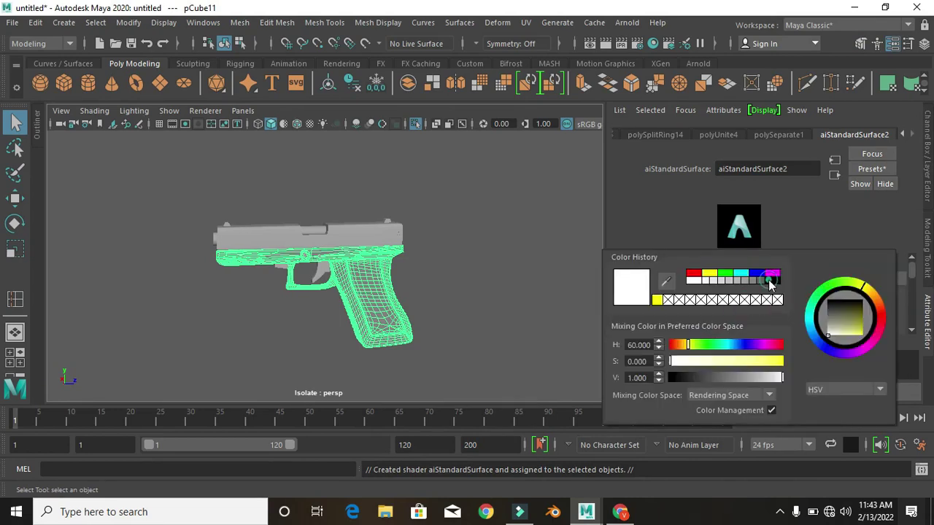
left_click(774, 280)
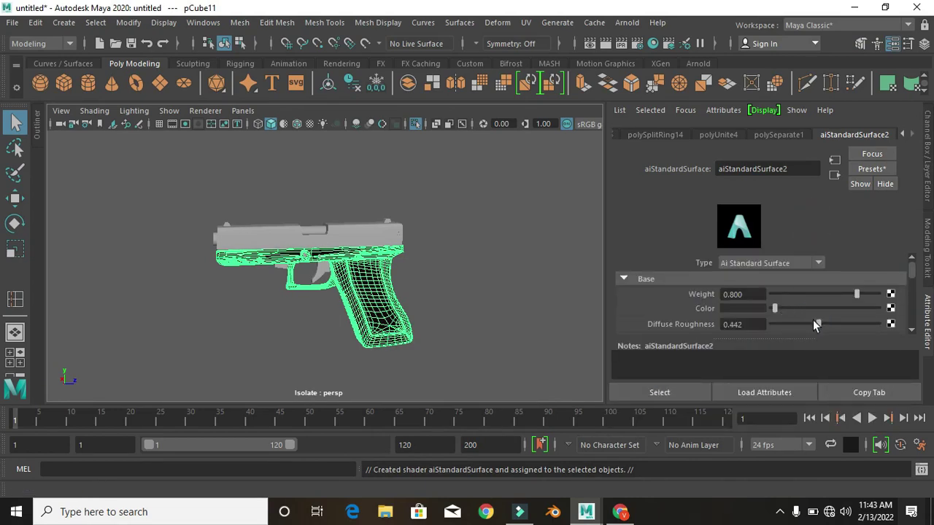
left_click(775, 308)
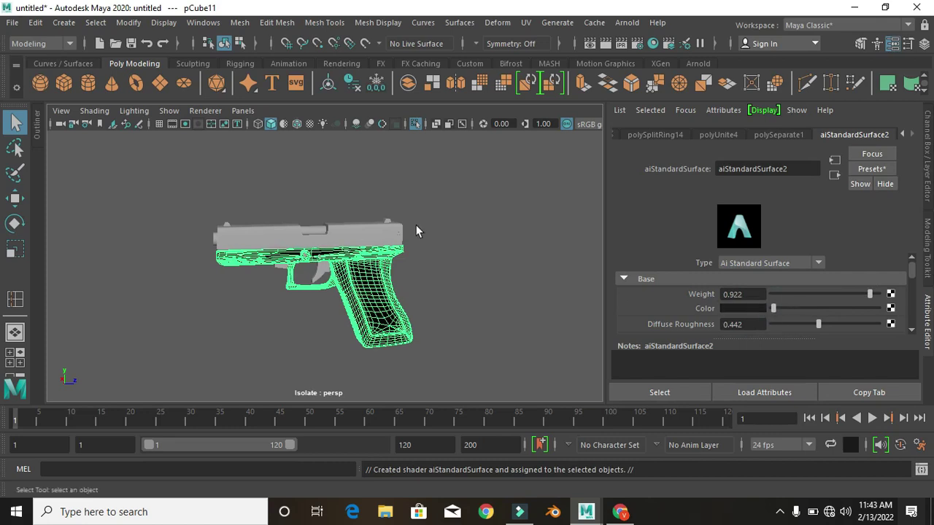
Give the slide a new aiStandardSurface material with base colour value 0.087
left_click(416, 231)
scroll(438, 248, "up", 3)
left_click(449, 219)
right_click(494, 136)
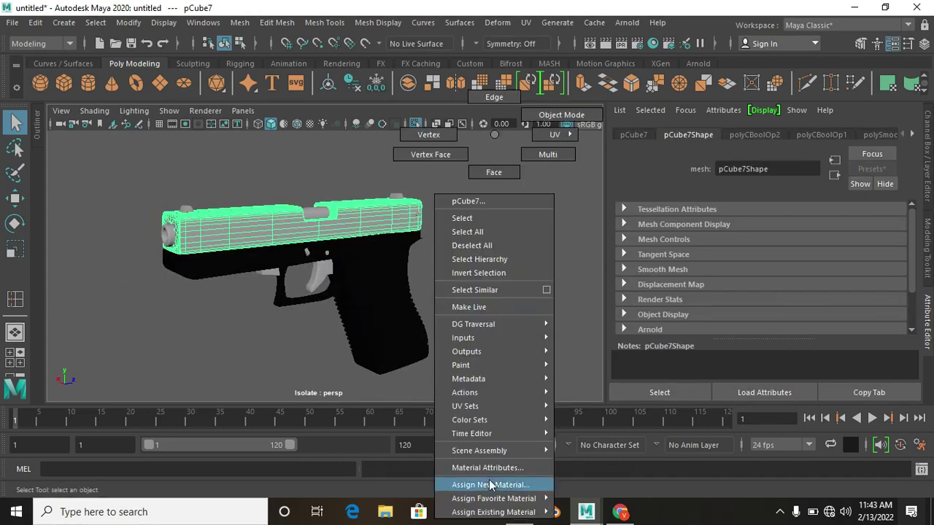
left_click(491, 485)
left_click(417, 356)
left_click(743, 308)
left_click_drag(664, 378, 697, 379)
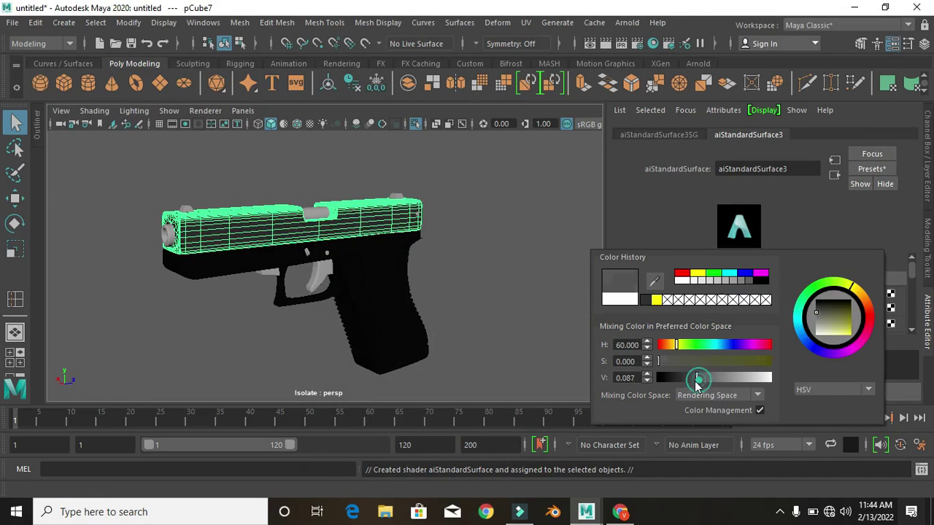
left_click(521, 260)
Switch the viewport to a single side view with wireframe display
scroll(319, 254, "up", 3)
left_click(306, 277)
key("space")
left_click_drag(460, 338, 534, 326)
key("space")
key("space")
left_click(389, 181)
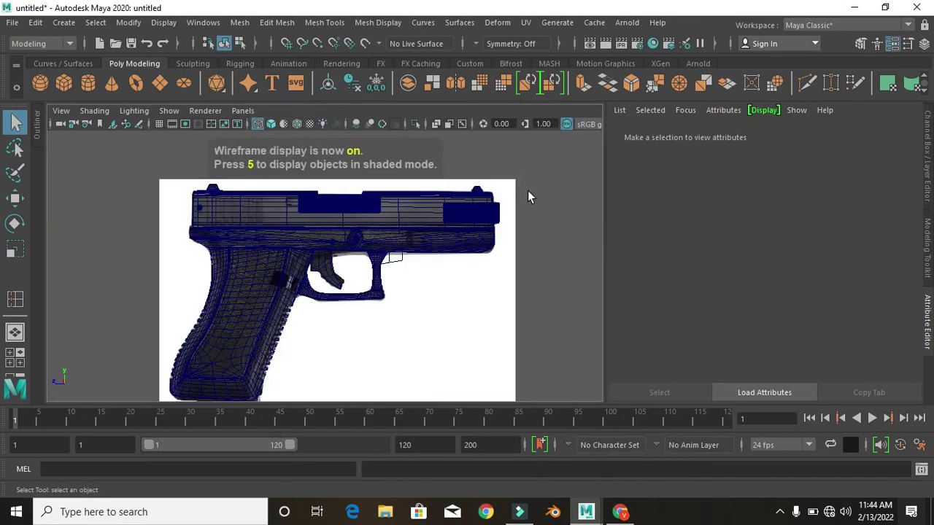
Select the small block above the trigger, then isolate and frame it
scroll(527, 190, "up", 2)
key("space")
key("space")
left_click(345, 207)
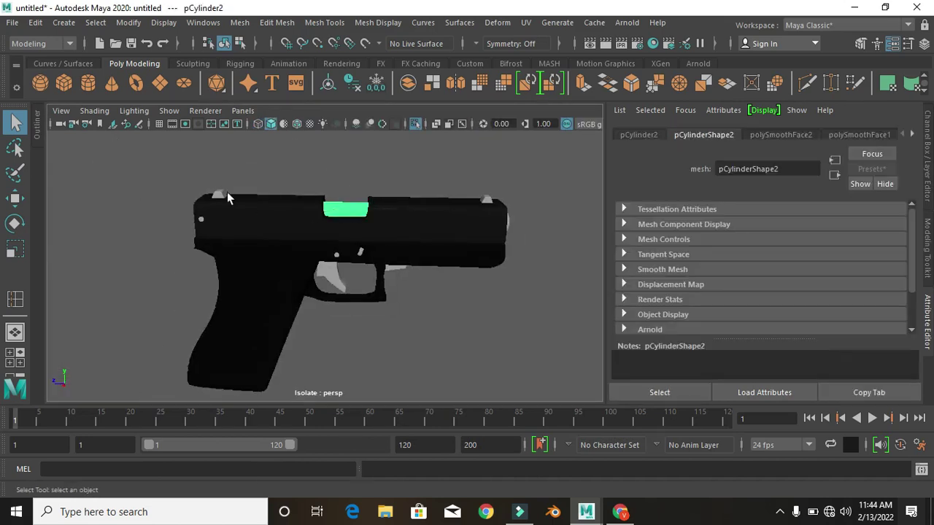
scroll(391, 273, "up", 3)
left_click(442, 259)
scroll(463, 267, "down", 3)
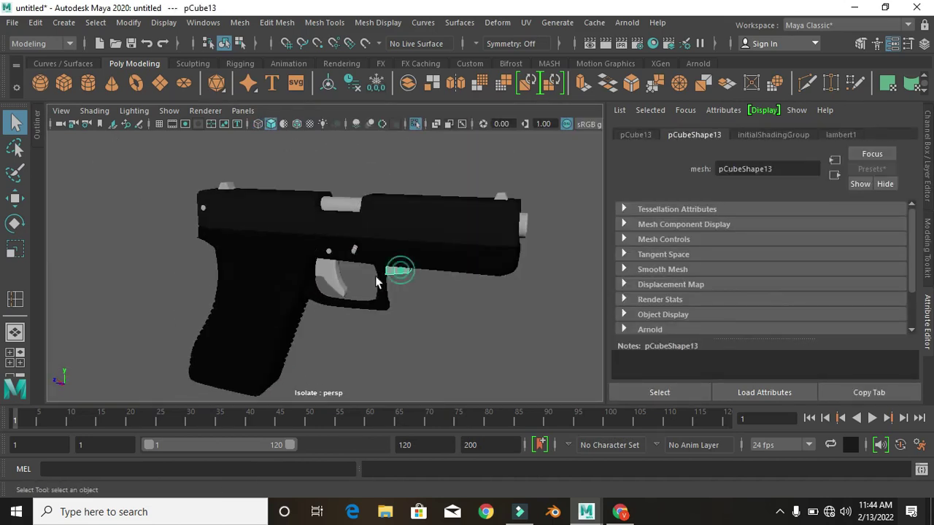
key("f")
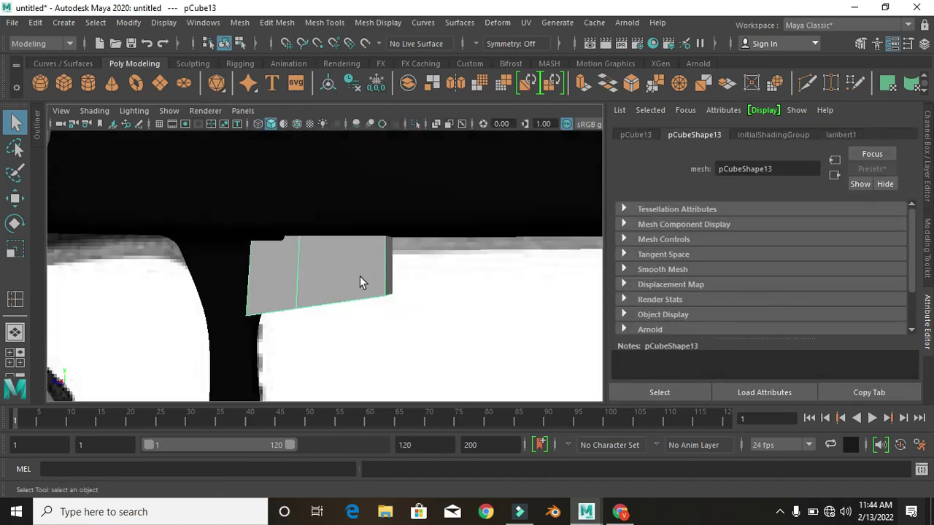
key("ctrl+1")
left_click_drag(359, 275, 285, 303, "alt")
Add an edge loop across the block and smooth it
left_click(277, 23)
left_click_drag(367, 267, 353, 274)
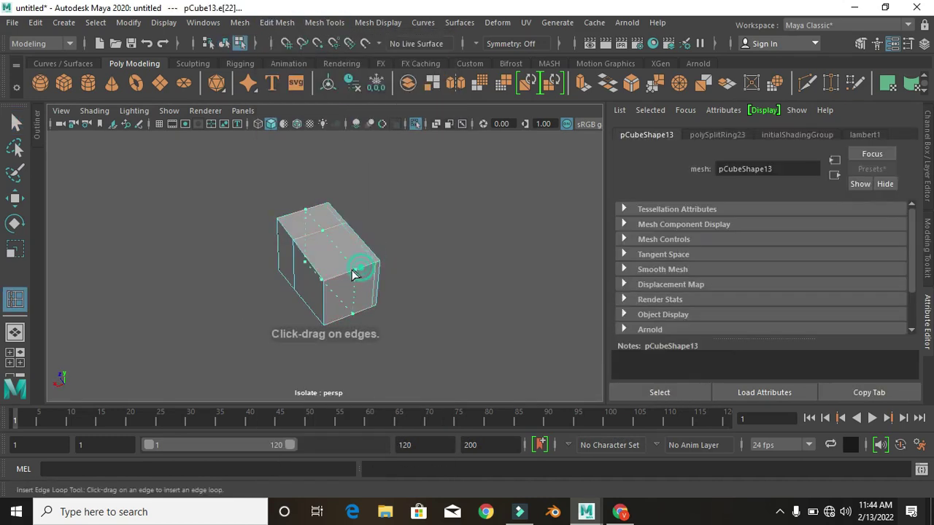
right_click_drag(278, 243, 343, 115)
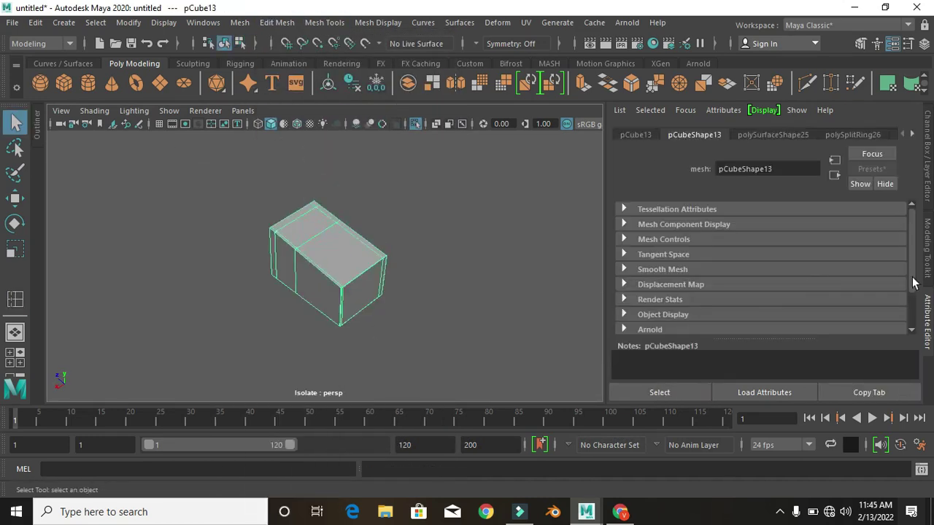
left_click(926, 248)
left_click(785, 331)
left_click(433, 270)
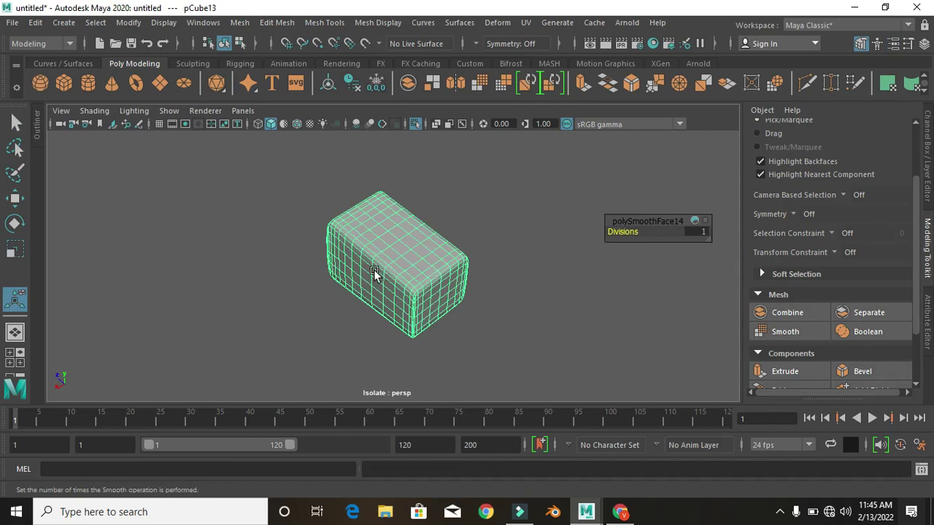
Move the smoothed block onto the trigger and apply an existing material to it
key("space")
key("space")
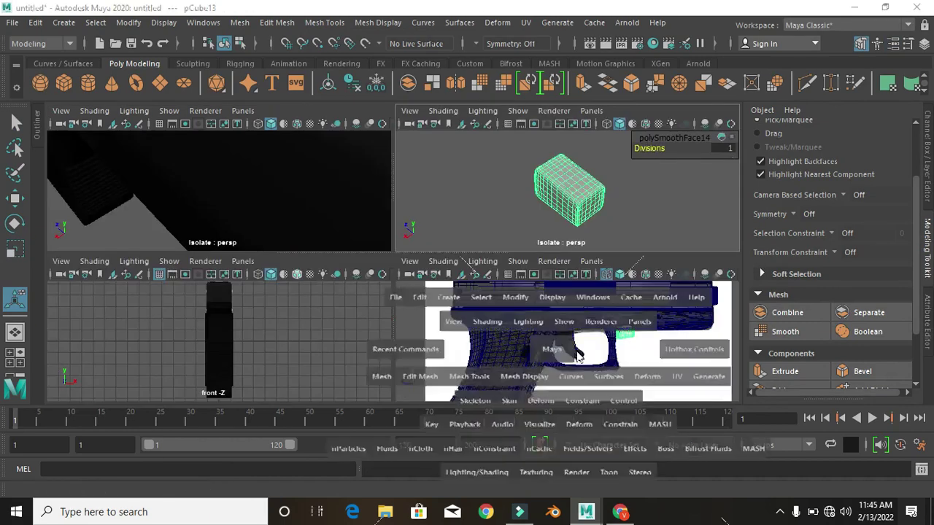
key("w")
key("f")
key("w")
key("space")
key("space")
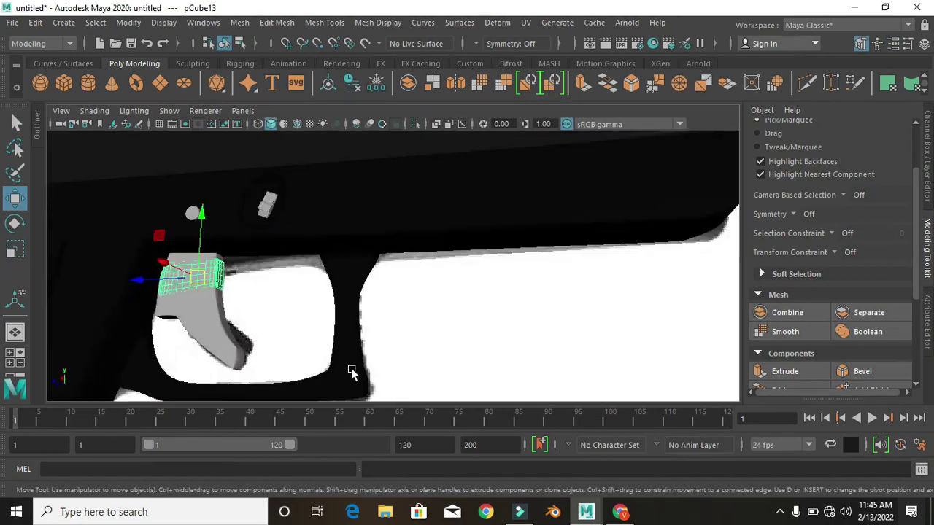
key("f")
mouse_move(333, 260)
left_mouse_down("alt")
mouse_move(396, 246)
mouse_move(401, 184)
mouse_move(348, 202)
mouse_move(270, 292)
left_mouse_up("alt")
right_click_drag(416, 135, 504, 497)
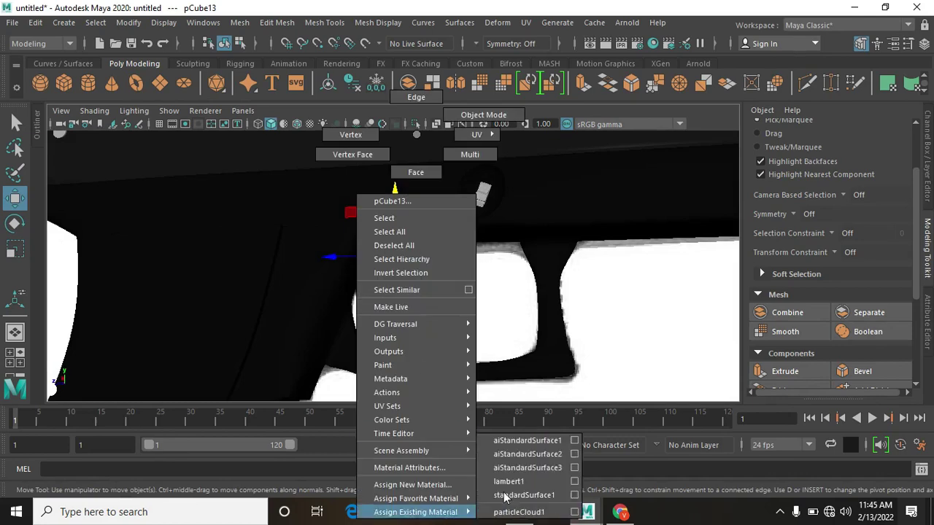
left_click_drag(504, 497, 124, 298, "alt")
Boolean-difference the block from the gun frame
scroll(365, 329, "up", 5)
scroll(393, 223, "up", 3)
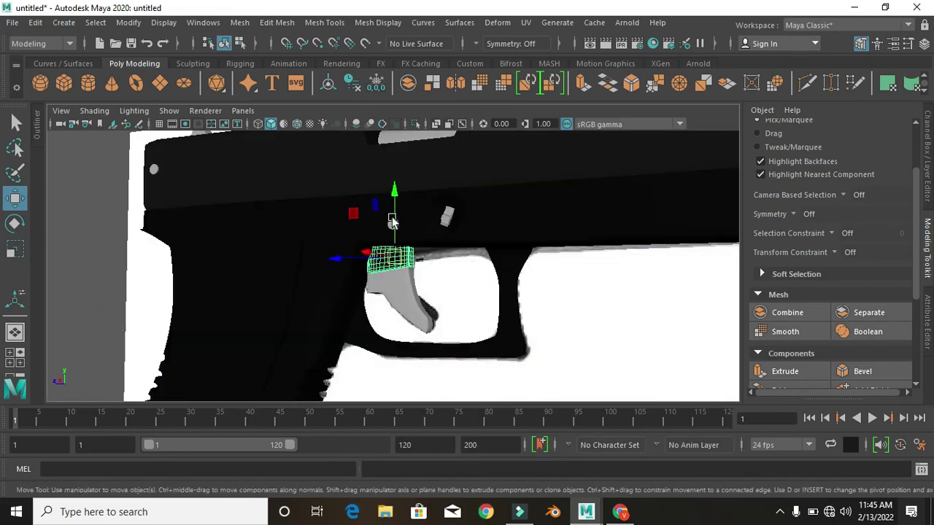
left_click(317, 292, "shift")
left_click(239, 22)
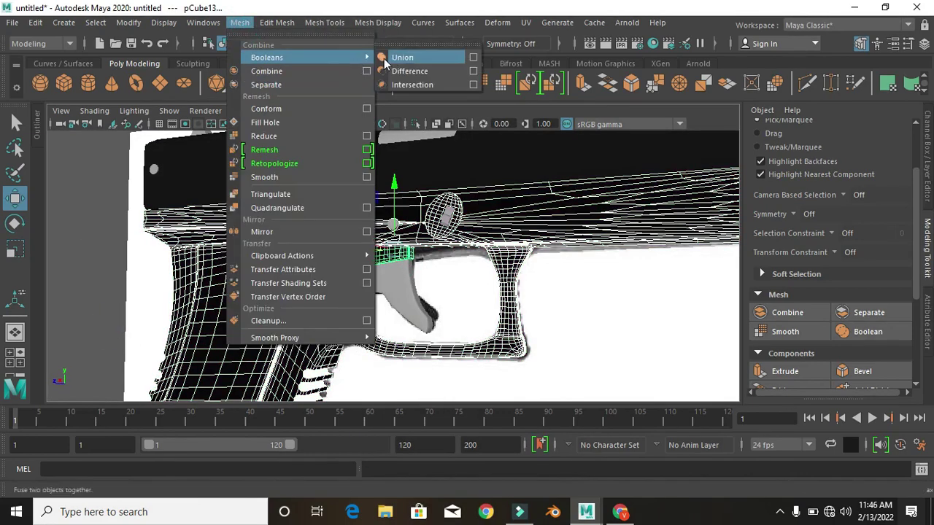
left_click(405, 68)
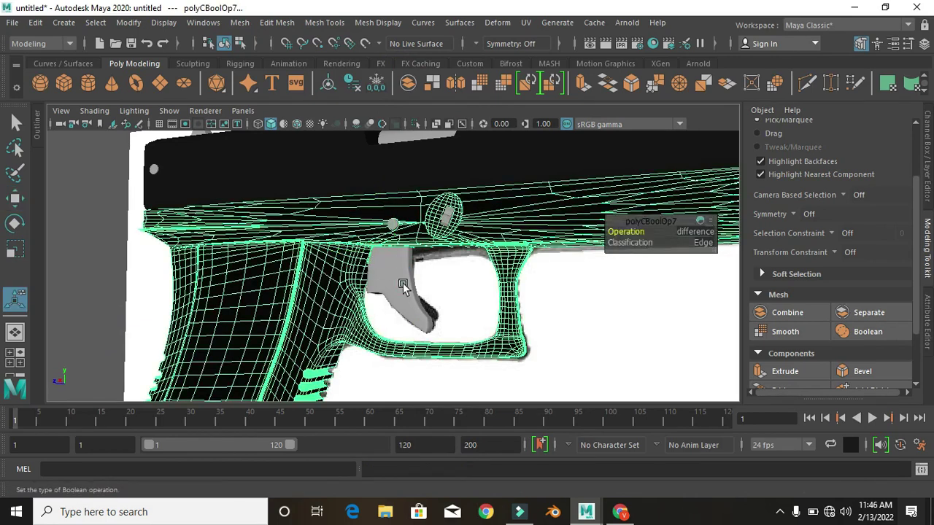
Give the trigger a black material and apply a favourite material to the slide insert
left_click(403, 283)
right_click_drag(416, 182, 620, 483)
left_click(93, 292)
scroll(427, 225, "down", 3)
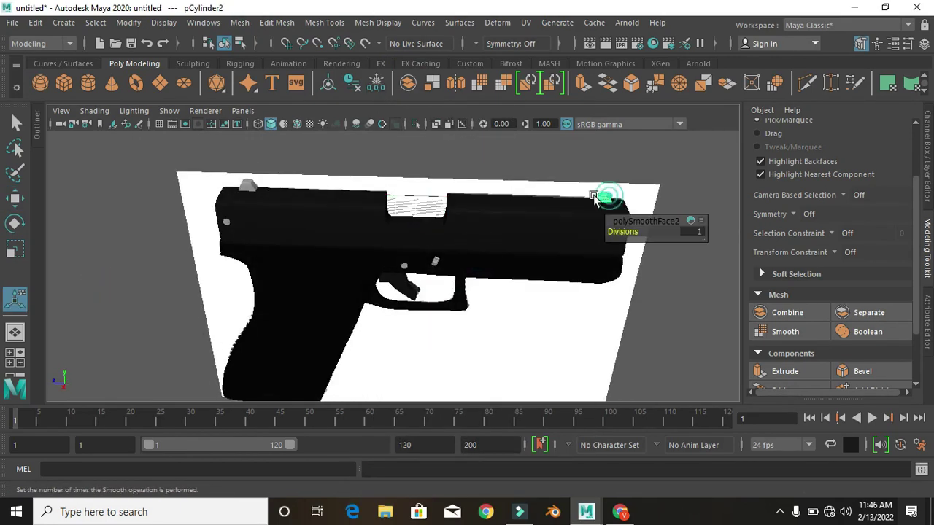
right_click_drag(401, 141, 504, 467)
Assign the frame pin a new aiStandardSurface and set aiStandardSurface4's base colour to black
scroll(468, 251, "up", 3)
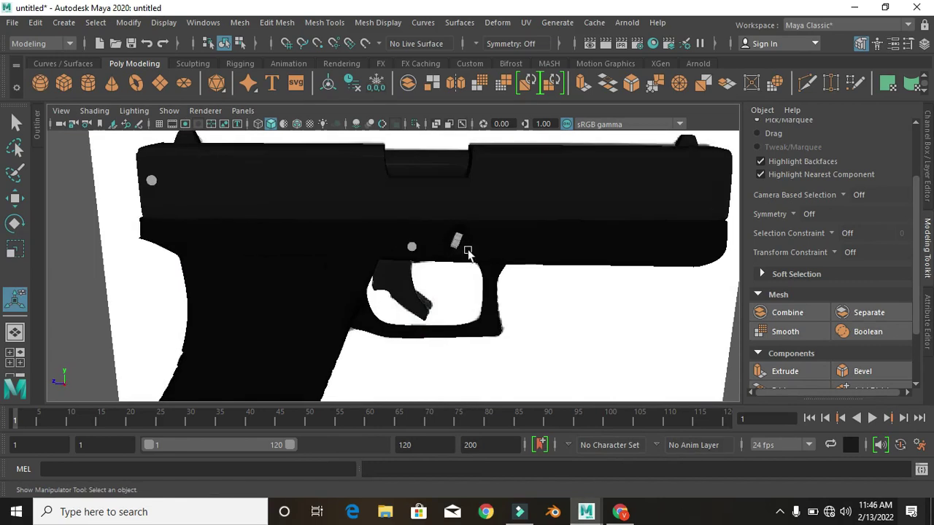
left_click(468, 251)
scroll(468, 252, "down", 2)
scroll(468, 252, "down", 2)
right_click_drag(441, 135, 518, 495)
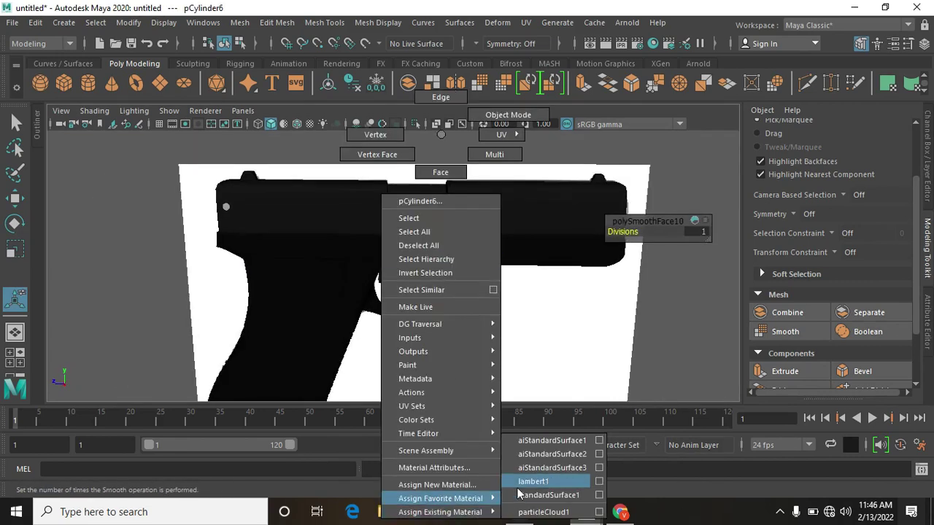
left_click(437, 484)
left_click(442, 237)
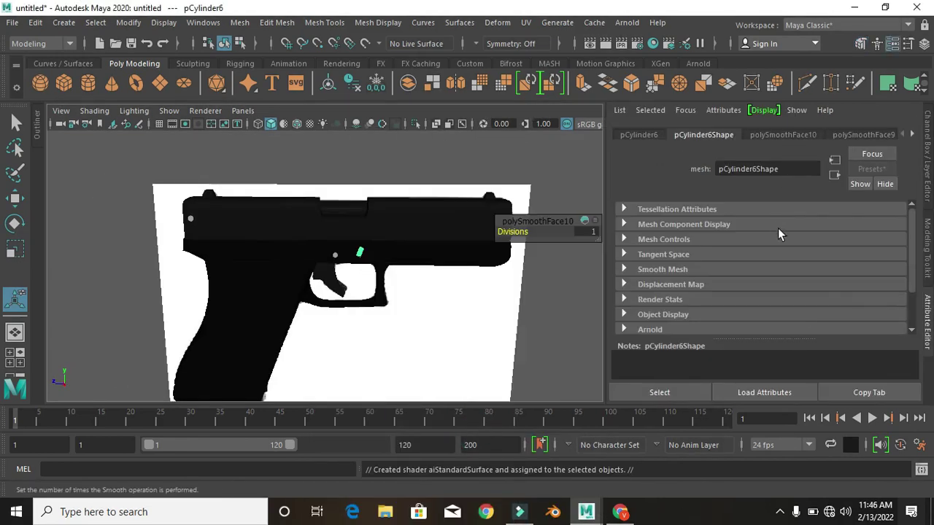
left_click(911, 135)
left_click(861, 279)
left_click(755, 308)
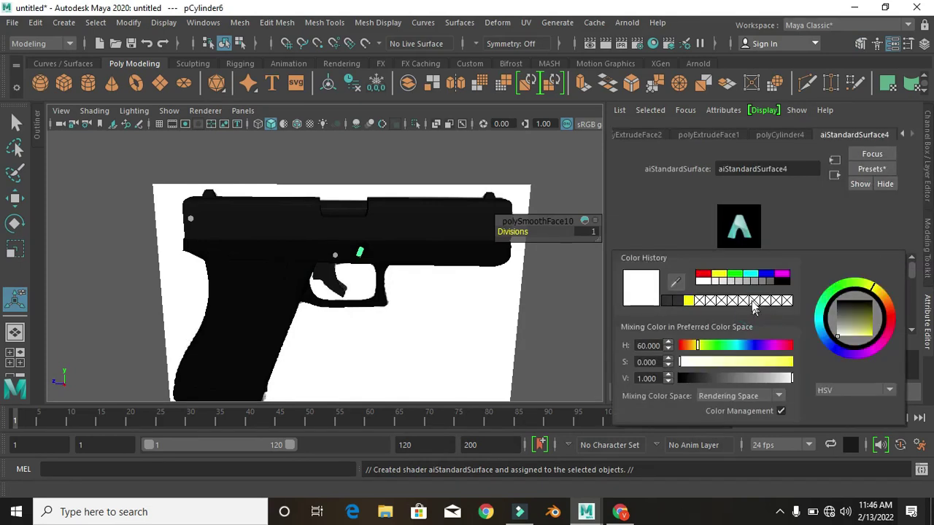
left_click(781, 281)
Select the remaining small gun parts and assign them a new aiStandardSurface material
scroll(775, 325, "down", 1)
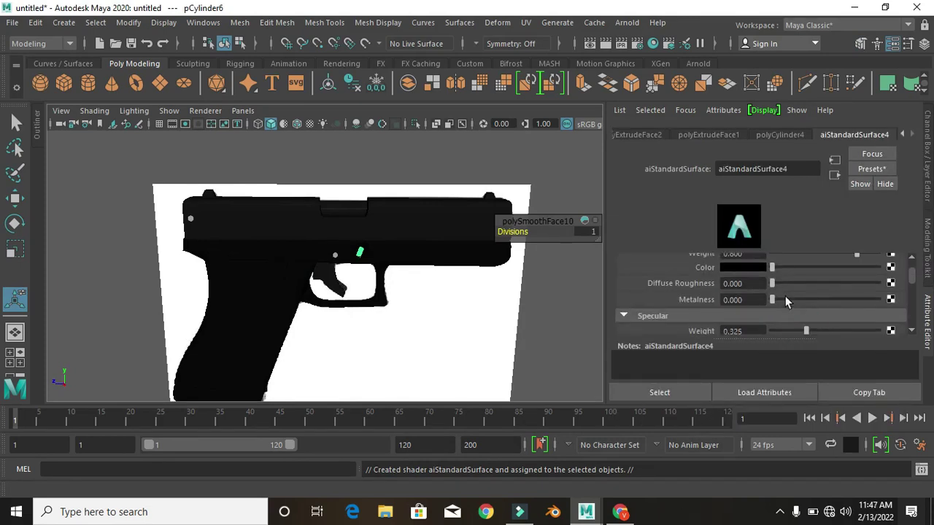
scroll(786, 314, "down", 2)
left_click_drag(328, 292, 240, 230, "alt")
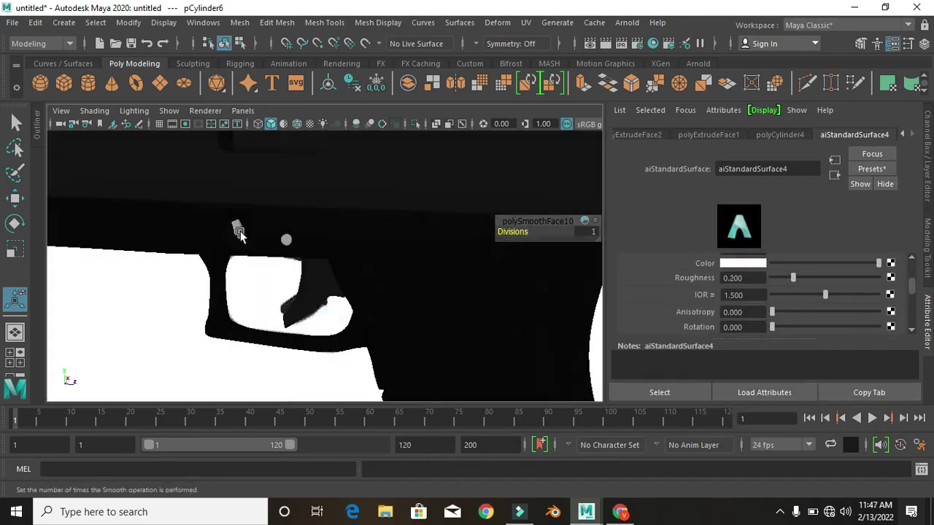
left_click(240, 135)
right_click_drag(241, 135, 327, 499)
left_click(280, 191)
scroll(309, 240, "up", 5)
left_click(479, 206)
mouse_move(310, 241)
left_mouse_down("alt")
mouse_move(480, 207)
mouse_move(355, 251)
left_mouse_up("alt")
left_click(355, 251)
scroll(244, 225, "down", 3)
right_click_drag(273, 151, 276, 476)
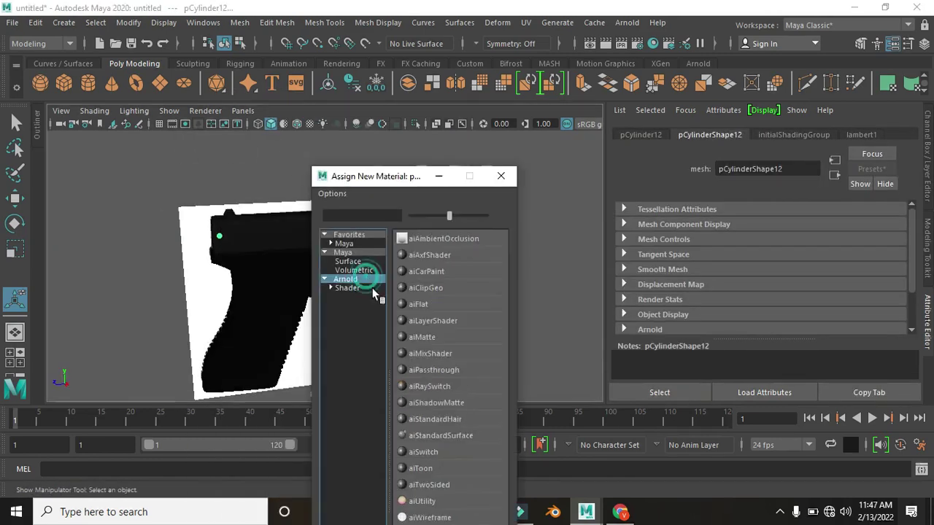
left_click(438, 236)
Set the new material's metalness to 0.266 and specular weight to 0.175
scroll(794, 319, "down", 2)
scroll(794, 320, "up", 1)
left_click(800, 299)
scroll(795, 310, "up", 1)
scroll(795, 311, "down", 1)
left_click(790, 330)
scroll(749, 316, "up", 2)
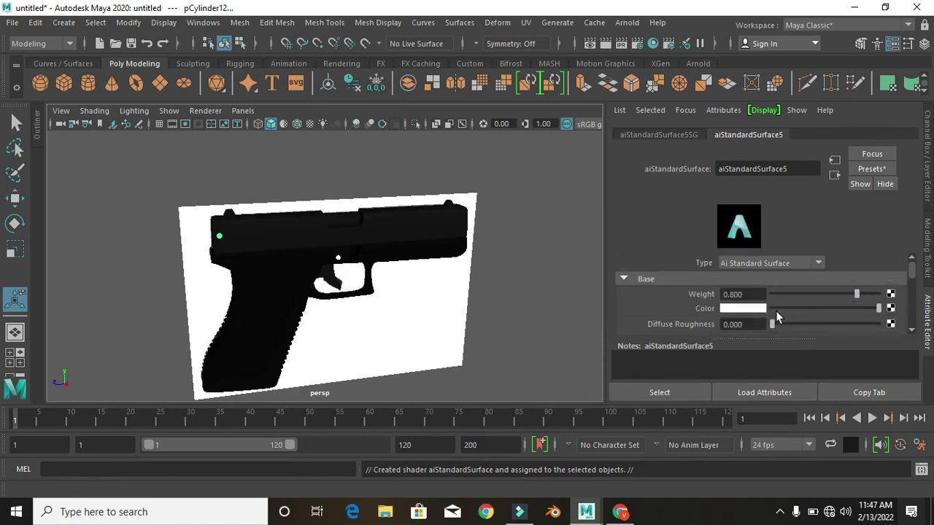
scroll(362, 250, "down", 2)
Isolate the gun mesh without the reference image plane
left_click(419, 324)
left_click(427, 292)
key("ctrl+1")
left_click(431, 257)
scroll(314, 239, "up", 3)
scroll(340, 306, "down", 1)
Assign the existing black material to the barrel pipe and select the whole gun
mouse_move(340, 307)
left_mouse_down("alt")
mouse_move(351, 329)
mouse_move(247, 278)
left_mouse_up("alt")
left_click(247, 277)
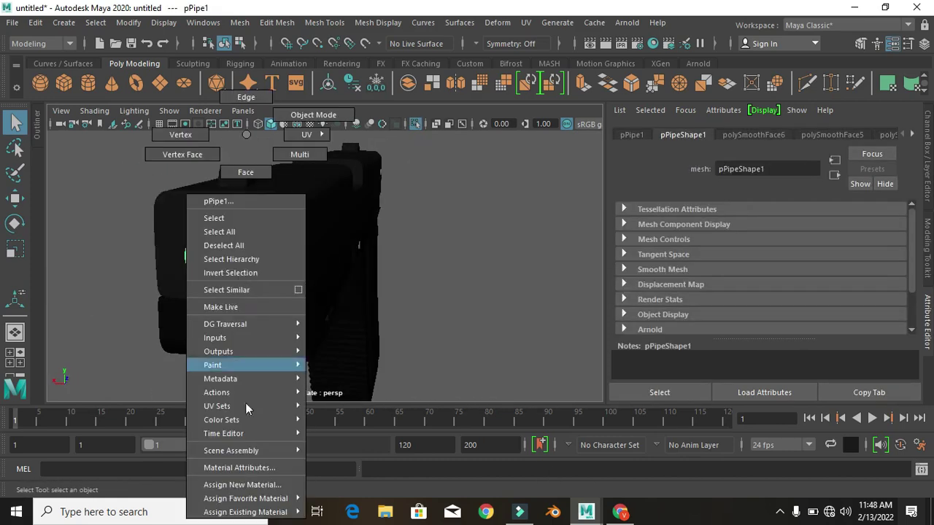
right_click_drag(247, 277, 374, 433)
left_click_drag(391, 313, 334, 260, "alt")
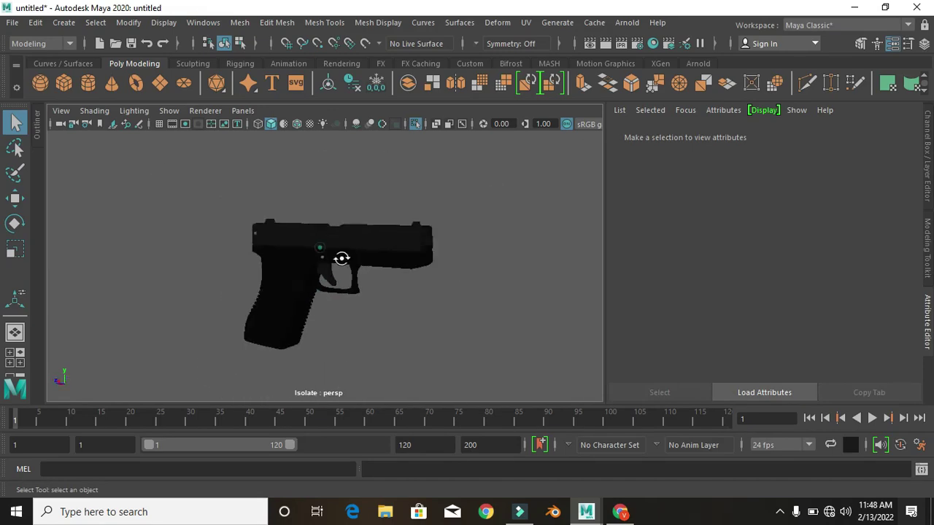
key("ctrl+1")
left_click_drag(146, 146, 486, 295)
Scale and move pCube15's top and bottom vertices in side view to fit the grip reference
key("r")
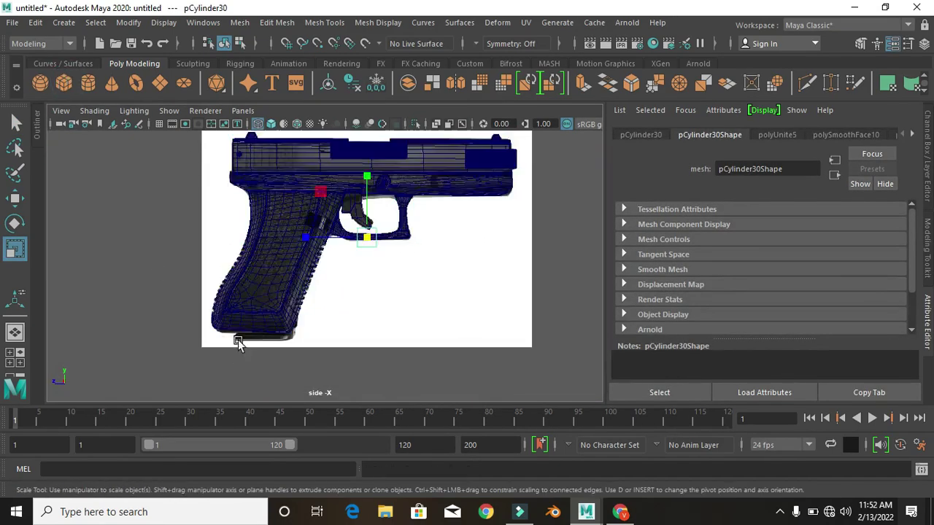
left_click(375, 244)
scroll(321, 255, "up", 5)
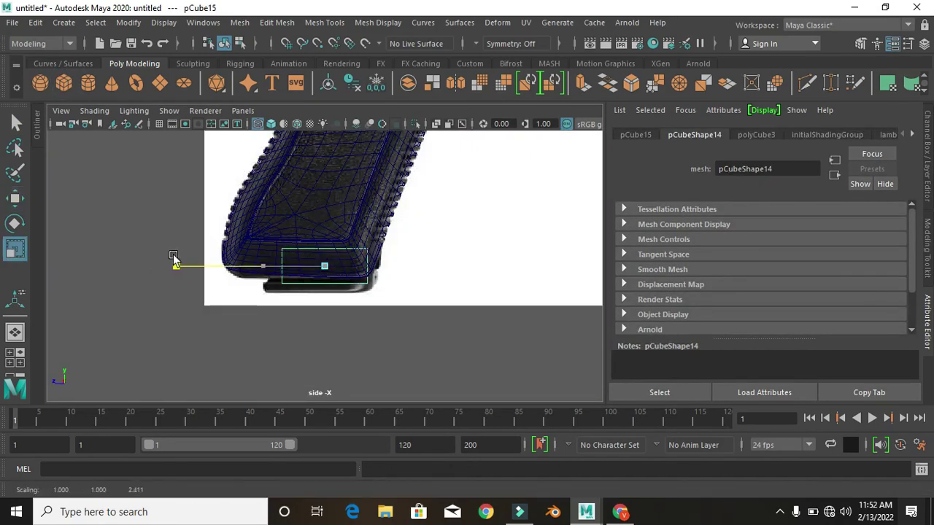
key("F9")
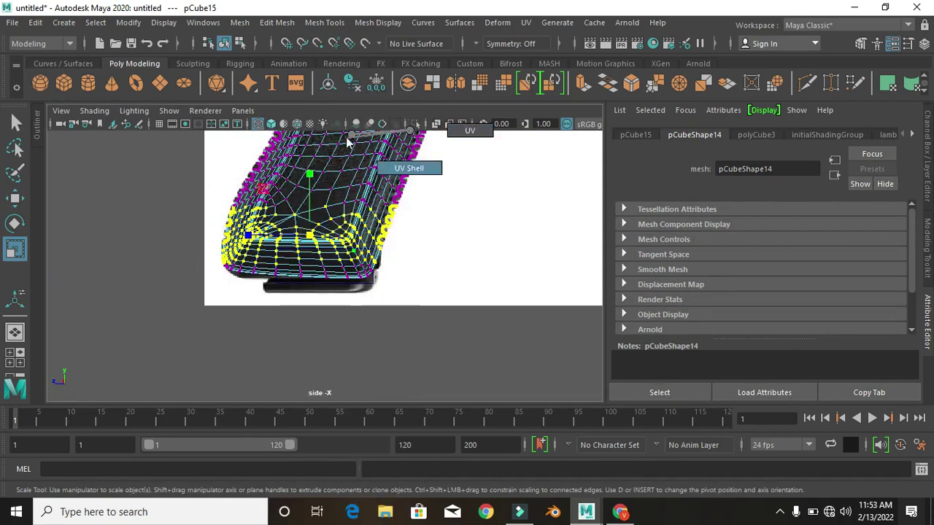
left_click_drag(216, 202, 380, 260)
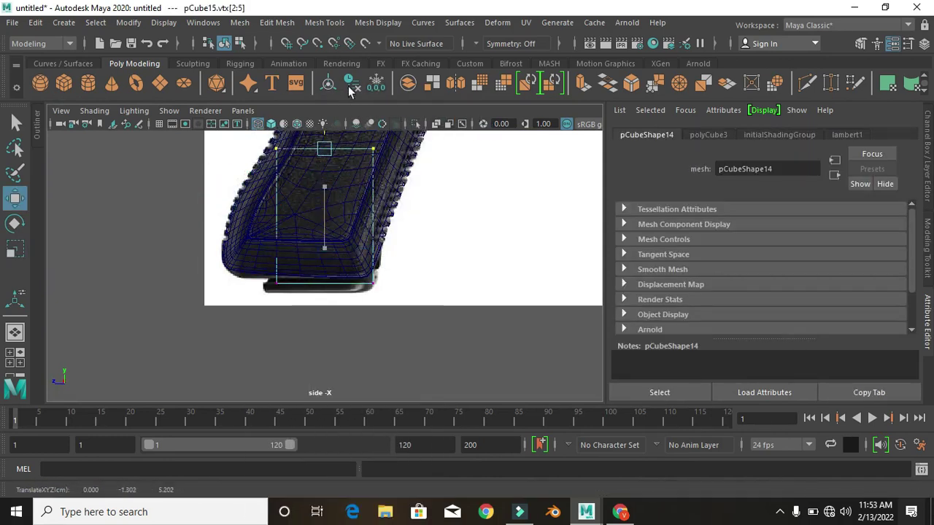
scroll(271, 188, "down", 2)
left_click(271, 189)
left_click_drag(350, 176, 350, 164)
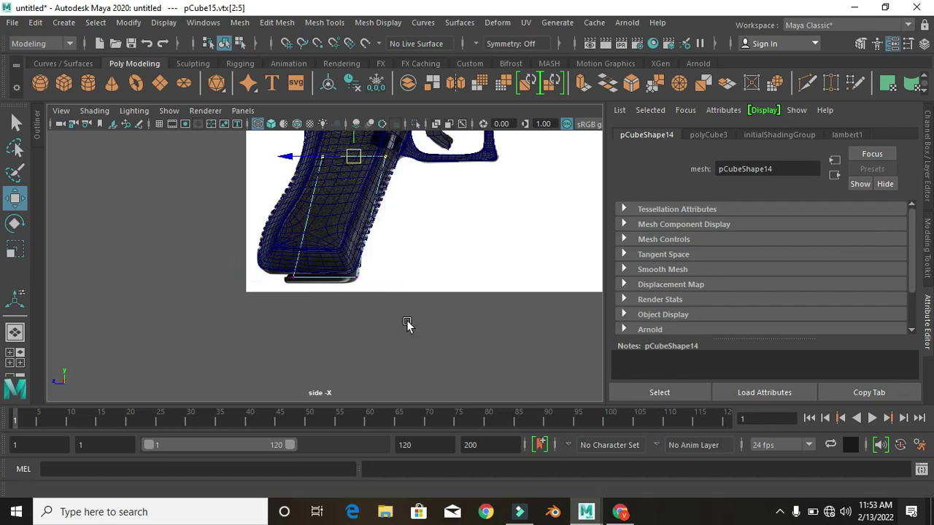
left_click_drag(407, 324, 345, 283)
key("f")
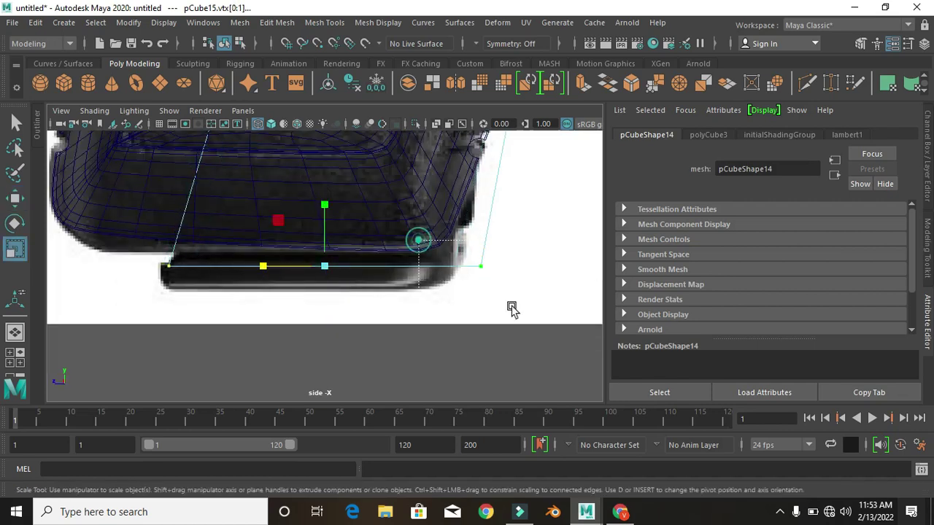
left_click_drag(512, 310, 461, 272)
key("w")
Extrude the block's bottom face twice into a base-plate slab and bevel its edges at 0.802 fraction
key("space")
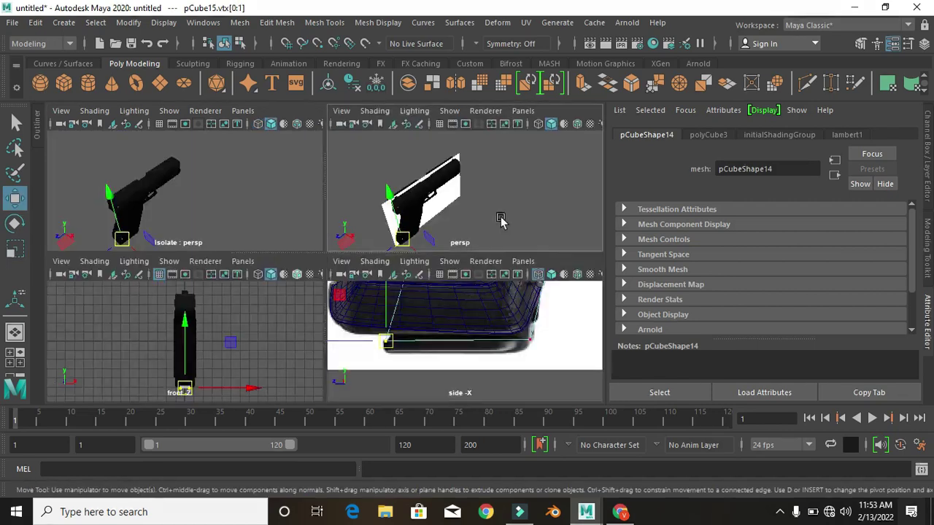
key("space")
left_click_drag(328, 246, 351, 267, "alt")
left_click(354, 269)
key("ctrl+e")
mouse_move(451, 321)
left_mouse_down()
mouse_move(449, 334)
mouse_move(527, 216)
mouse_move(448, 299)
mouse_move(329, 271)
left_mouse_up()
left_click(329, 271)
key("ctrl+e")
key("ctrl+b")
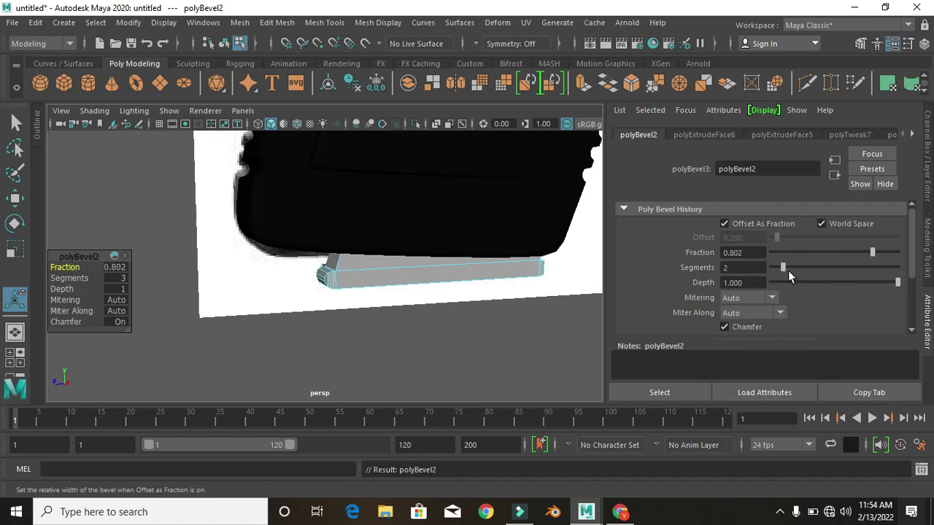
Insert an edge loop along the slab's top and reposition the slab's end vertices
right_click_drag(312, 301, 261, 259)
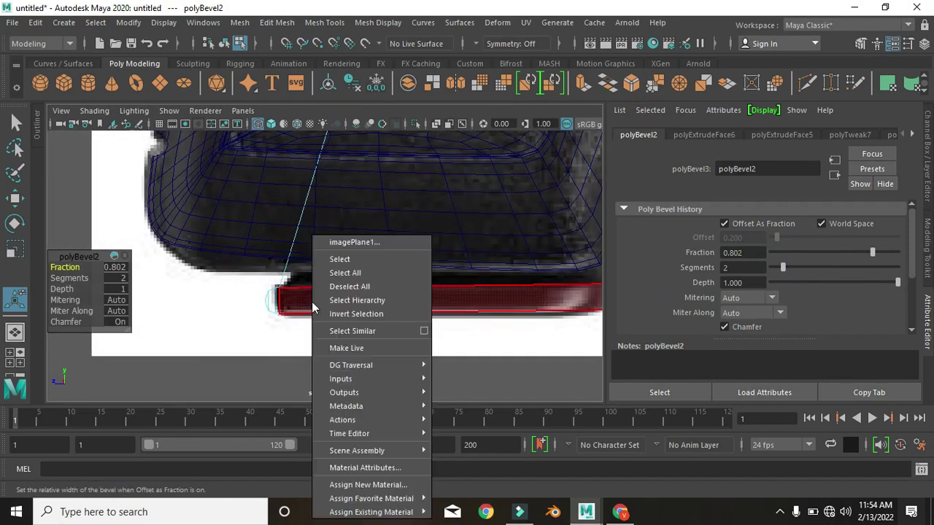
left_click_drag(262, 265, 283, 302)
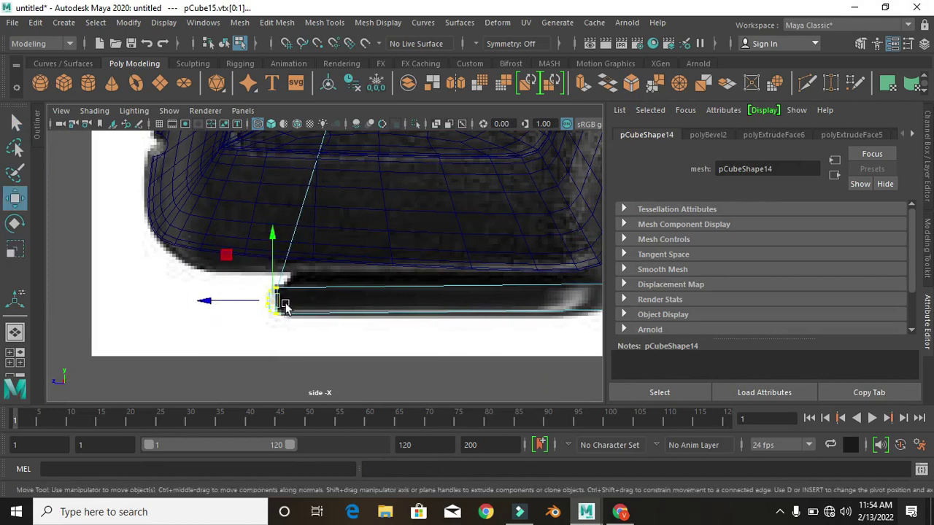
middle_click_drag(389, 287, 351, 241, "alt")
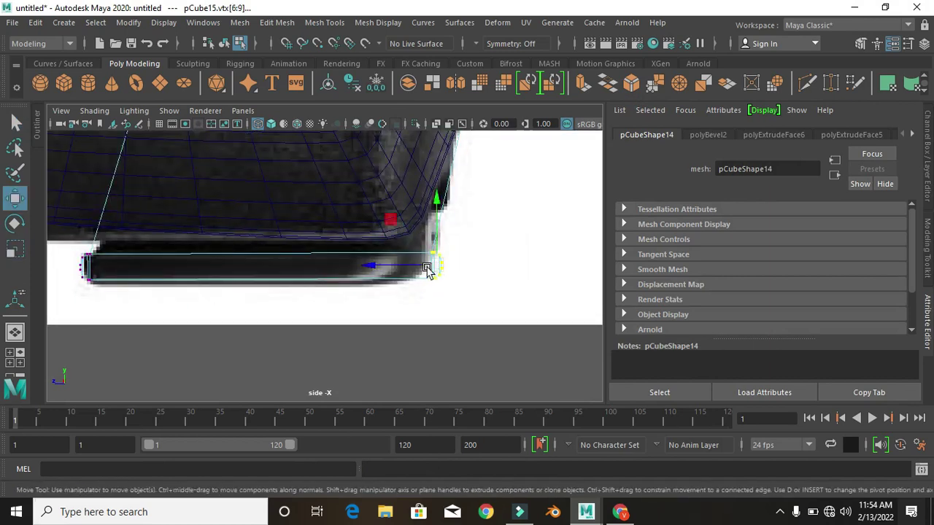
left_click(324, 22)
left_click(357, 125)
left_click(399, 242)
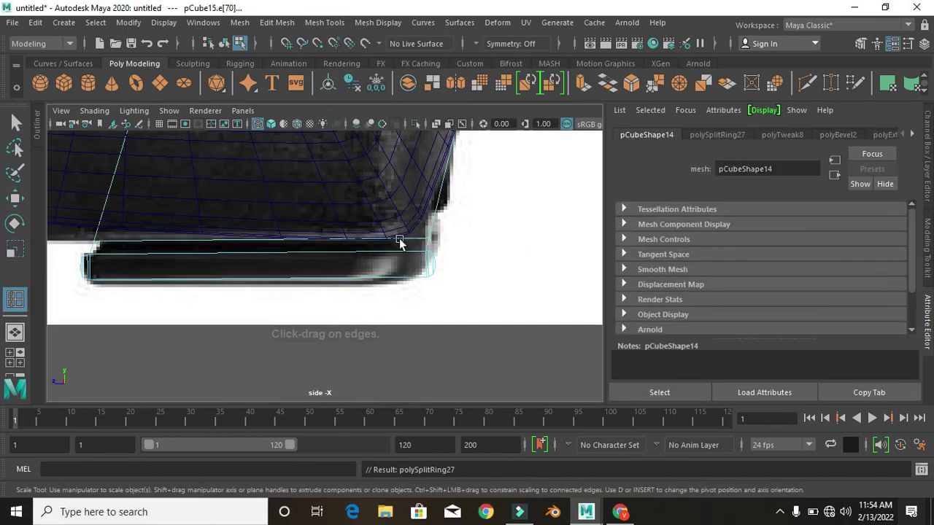
right_click_drag(124, 219, 53, 275)
left_click_drag(447, 282, 73, 245)
key("w")
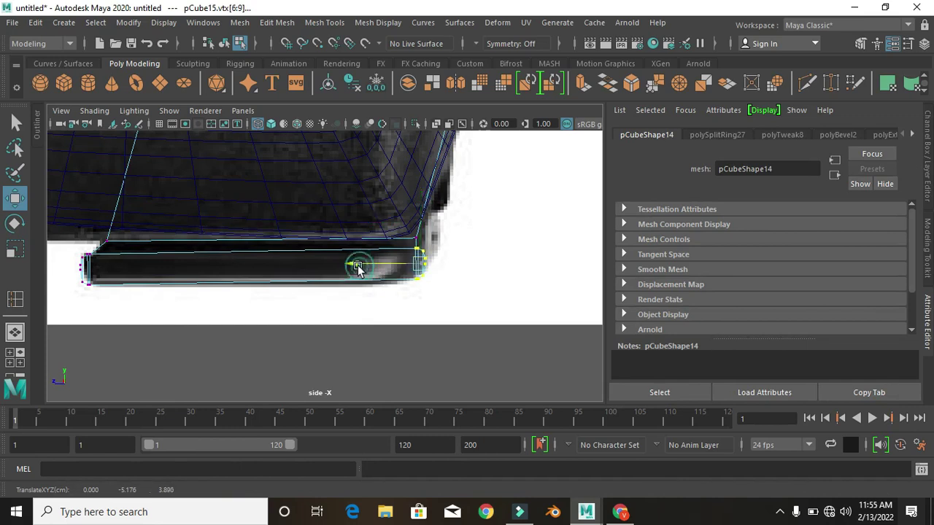
scroll(452, 206, "down", 5)
Add several more edge loops across the grip block and base plate
key("y")
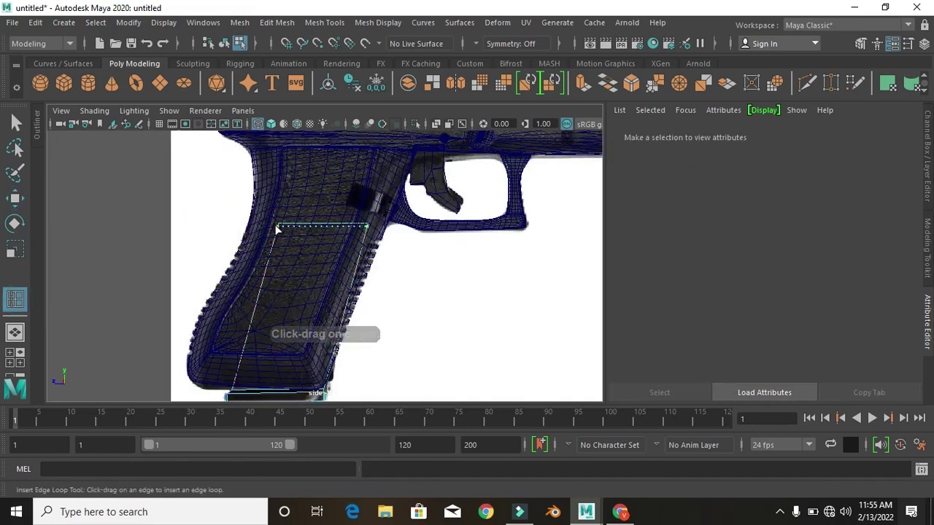
left_click(278, 231)
mouse_move(317, 313)
left_mouse_down("alt")
mouse_move(324, 282)
mouse_move(415, 271)
left_mouse_up("alt")
left_click(365, 282)
left_click(310, 282)
mouse_move(310, 283)
left_mouse_down("alt")
mouse_move(166, 276)
mouse_move(291, 286)
mouse_move(377, 265)
mouse_move(228, 307)
left_mouse_up("alt")
left_click(79, 274)
right_click(79, 274)
Smooth the magazine block from the Modeling Toolkit
key("r")
mouse_move(354, 259)
left_mouse_down("alt")
mouse_move(375, 260)
mouse_move(380, 292)
left_mouse_up("alt")
left_click(861, 43)
left_click(785, 332)
Boolean-difference the magazine block (pCube15) out of the gun body
left_click(716, 286)
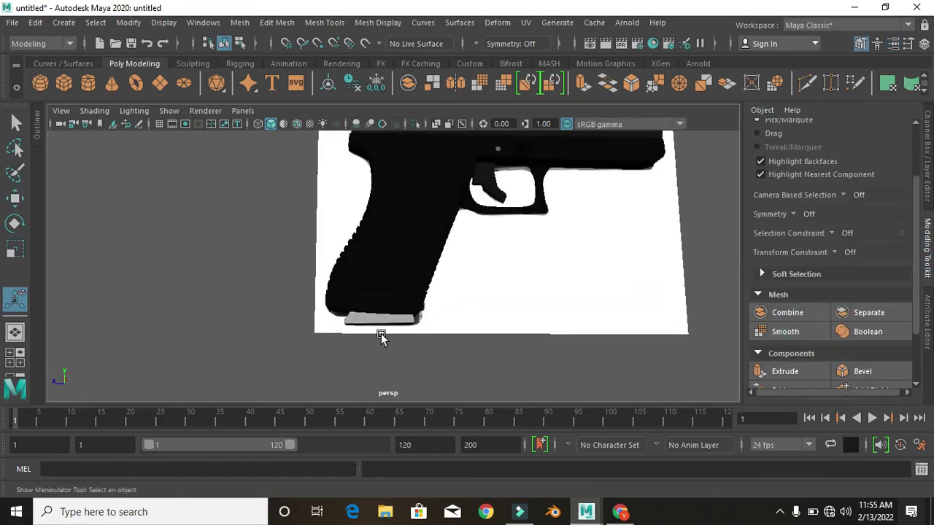
left_click_drag(716, 286, 375, 302, "alt")
left_click_drag(403, 206, 371, 250, "alt")
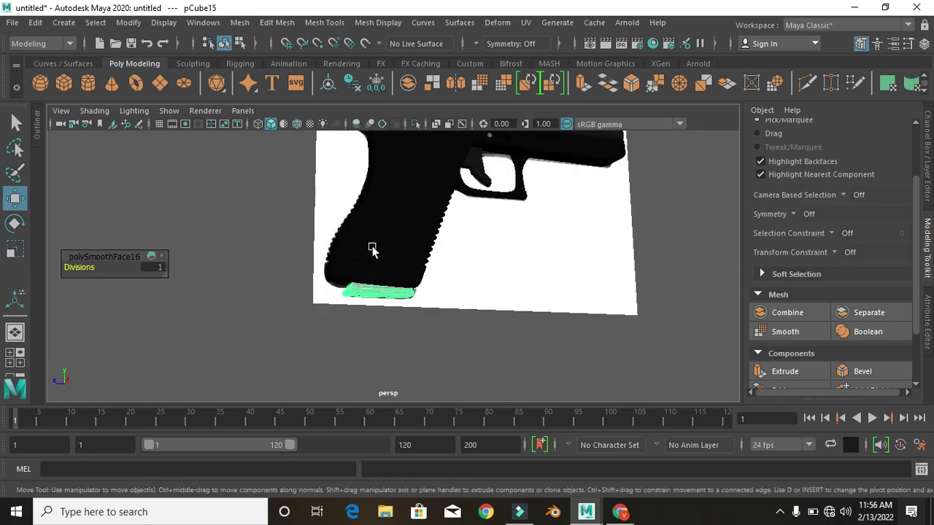
key("w")
mouse_move(358, 302)
left_mouse_down("alt")
mouse_move(484, 292)
mouse_move(385, 272)
left_mouse_up("alt")
left_click(362, 262)
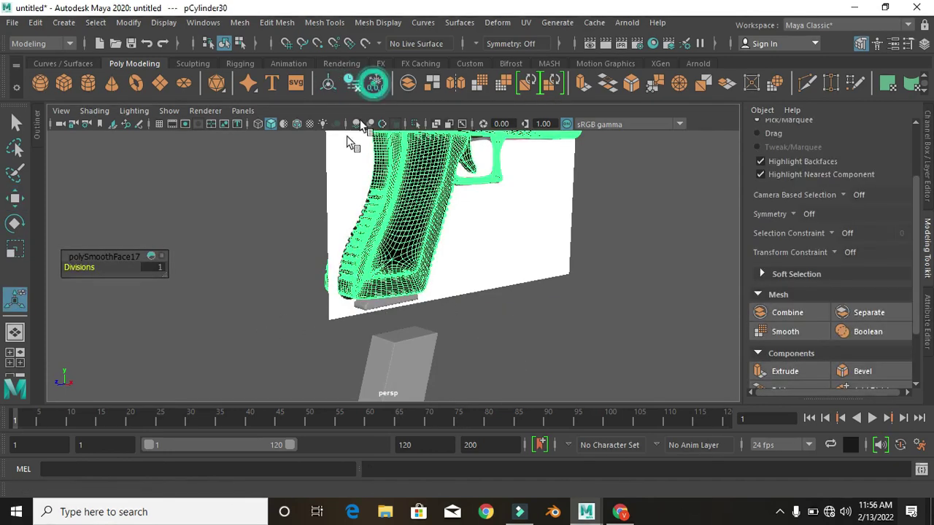
left_click(214, 246)
mouse_move(214, 246)
left_mouse_down("alt")
mouse_move(287, 304)
mouse_move(323, 265)
left_mouse_up("alt")
left_click(343, 310)
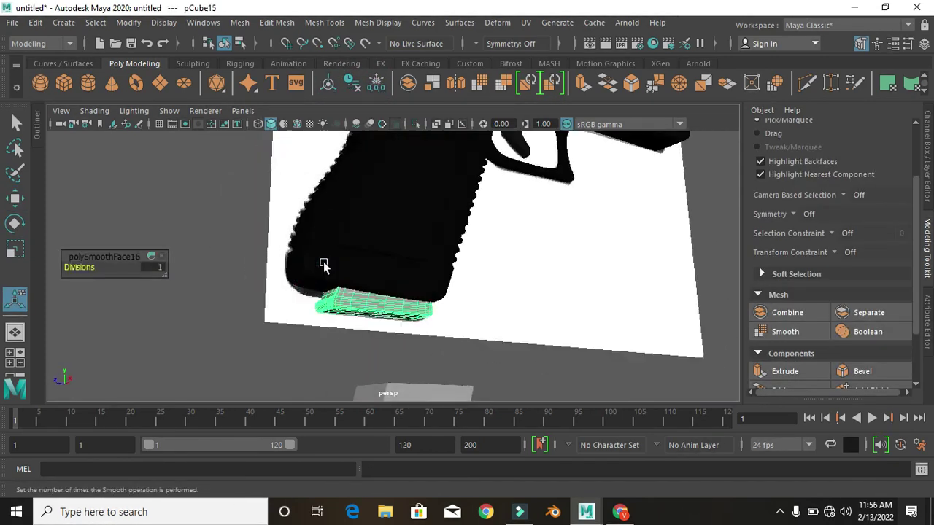
left_click(239, 21)
left_click(412, 68)
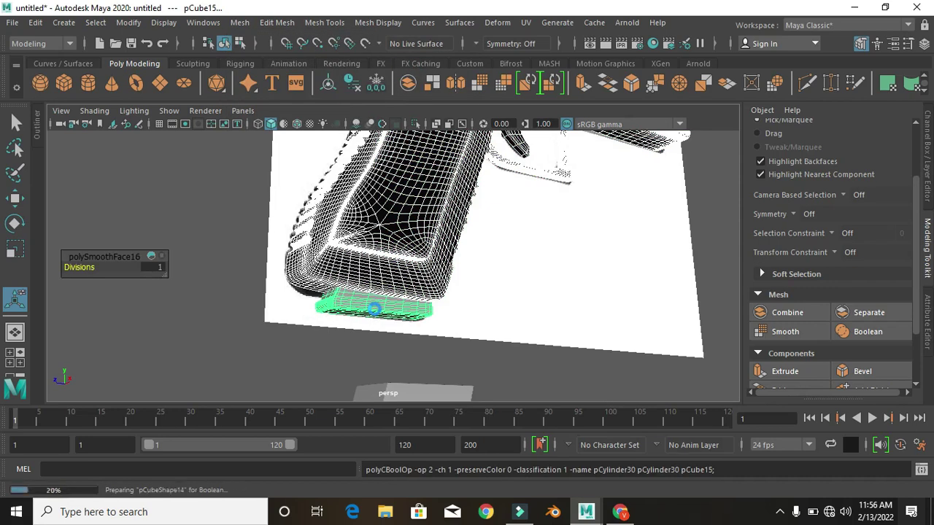
Select the base plate cube together with the gun to combine them into one mesh
mouse_move(402, 367)
left_mouse_down("alt")
mouse_move(417, 294)
mouse_move(438, 304)
mouse_move(422, 340)
left_mouse_up("alt")
left_click(421, 341)
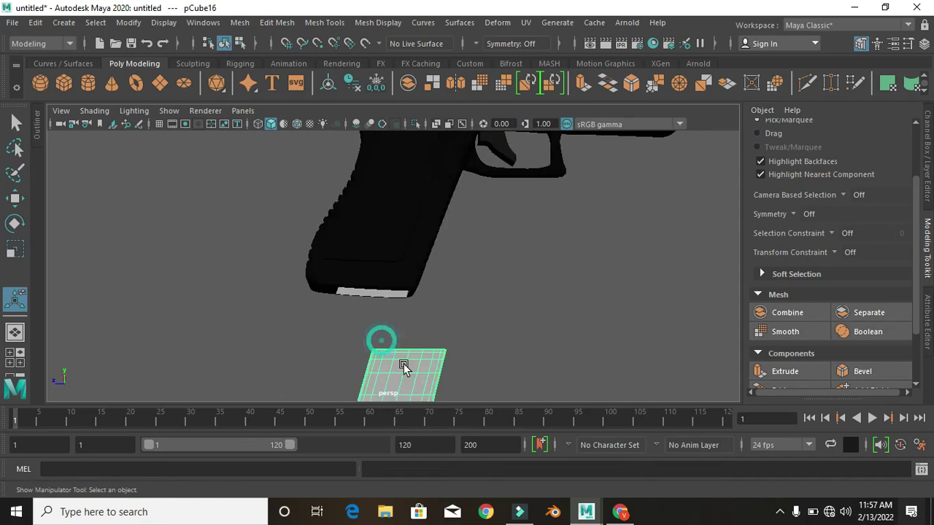
key("w")
key("space")
key("space")
key("a")
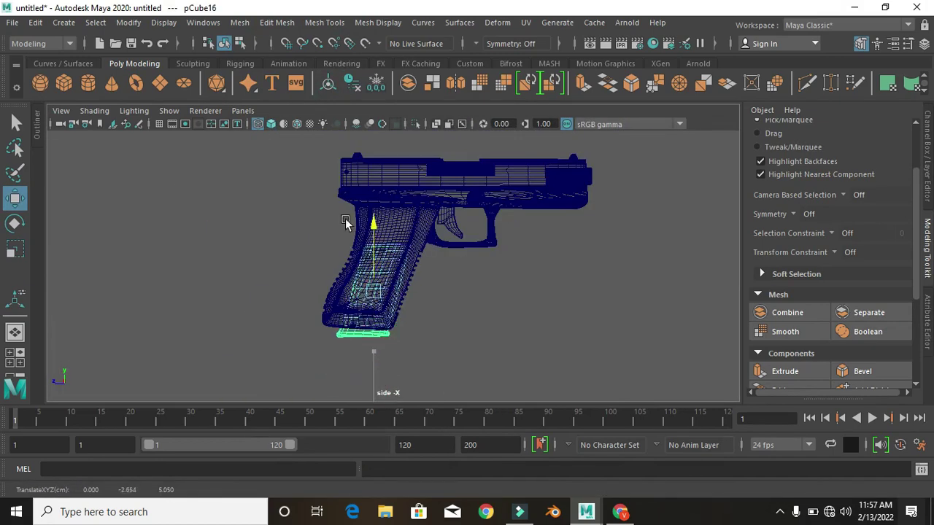
key("space")
key("space")
key("f")
left_click_drag(392, 265, 346, 350, "alt")
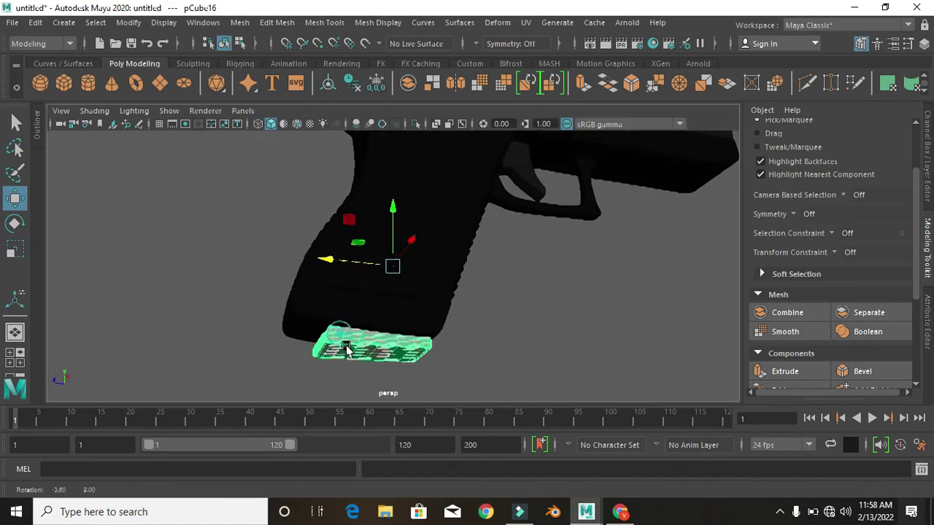
right_click_drag(347, 351, 323, 499)
mouse_move(265, 336)
left_mouse_down("alt")
mouse_move(202, 347)
mouse_move(398, 294)
left_mouse_up("alt")
left_click(475, 234)
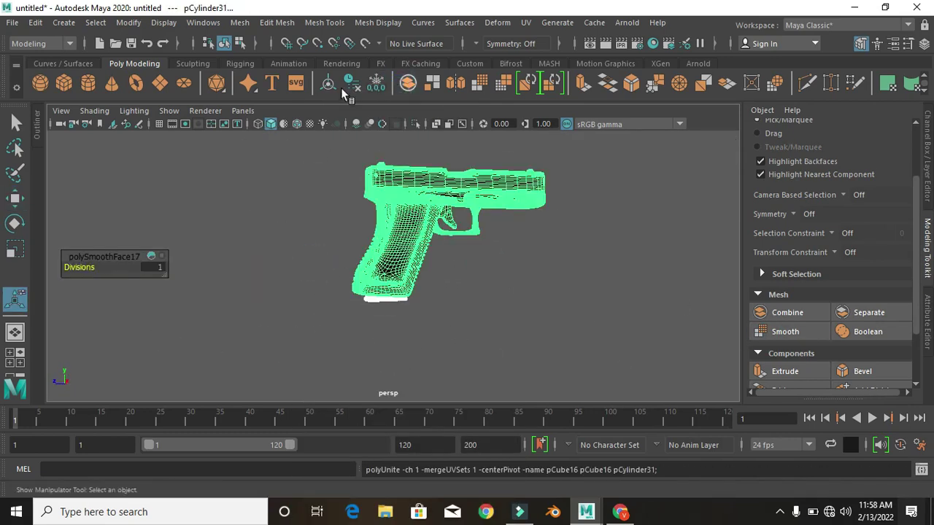
Create a polygon plane and scale it up into a large ground
left_click_drag(500, 273, 433, 280, "alt")
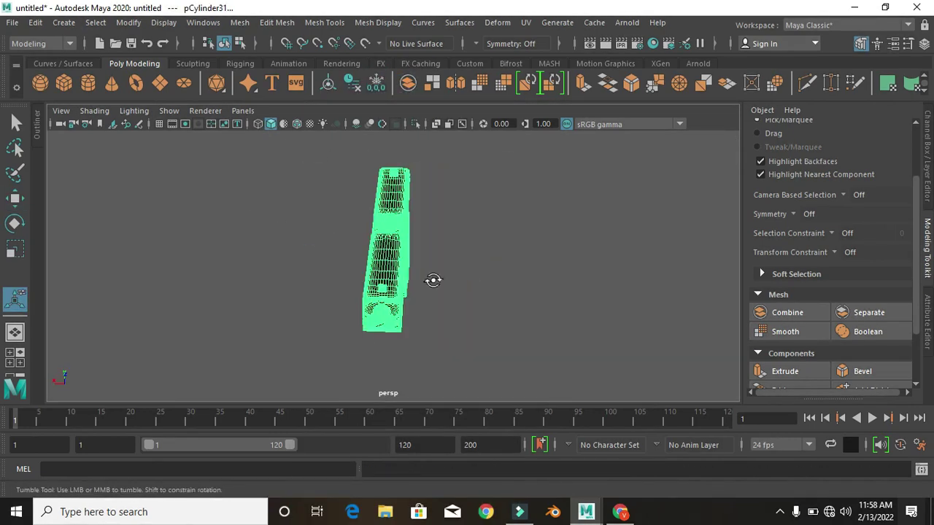
mouse_move(435, 326)
left_mouse_down("alt")
mouse_move(496, 291)
mouse_move(244, 334)
mouse_move(465, 352)
mouse_move(460, 313)
mouse_move(617, 290)
mouse_move(527, 340)
mouse_move(380, 192)
left_mouse_up("alt")
left_click(265, 328)
left_click(160, 82)
key("r")
mouse_move(386, 313)
left_mouse_down()
mouse_move(344, 317)
mouse_move(413, 295)
mouse_move(396, 275)
mouse_move(417, 215)
left_mouse_up()
Rotate the gun 90° so it lies over the ground plane
left_click(394, 271)
key("e")
mouse_move(395, 292)
left_mouse_down("alt")
mouse_move(548, 306)
mouse_move(416, 240)
left_mouse_up("alt")
key("w")
left_click_drag(389, 203, 399, 283, "alt")
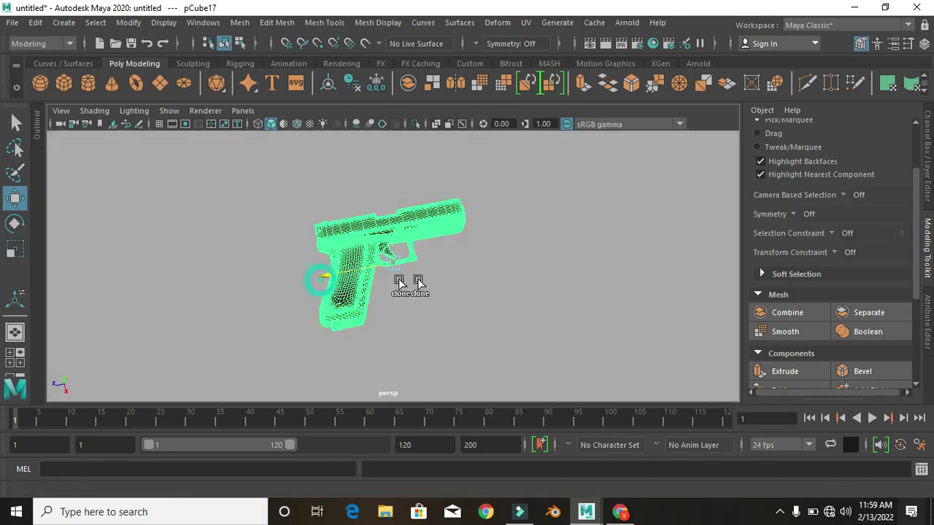
Duplicate the gun, then rotate and move the copy beside the original
left_click_drag(489, 281, 473, 279, "shift")
mouse_move(546, 314)
left_mouse_down()
mouse_move(542, 248)
mouse_move(625, 212)
mouse_move(427, 240)
mouse_move(349, 262)
left_mouse_up()
key("w")
mouse_move(359, 215)
left_mouse_down()
mouse_move(399, 235)
mouse_move(329, 236)
left_mouse_up()
middle_click_drag(401, 236, 443, 287)
mouse_move(443, 287)
left_mouse_down()
mouse_move(417, 267)
mouse_move(471, 260)
mouse_move(374, 171)
mouse_move(430, 226)
left_mouse_up()
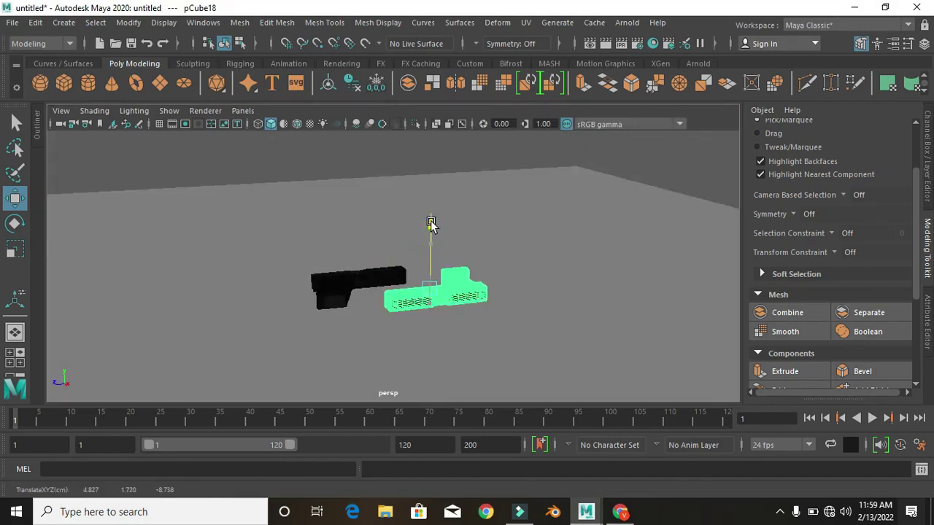
scroll(511, 284, "up", 3)
key("space")
key("space")
Assign the ground plane a new aiStandardSurface material with a grey base colour
mouse_move(359, 306)
left_mouse_down("alt")
mouse_move(417, 275)
mouse_move(365, 306)
left_mouse_up("alt")
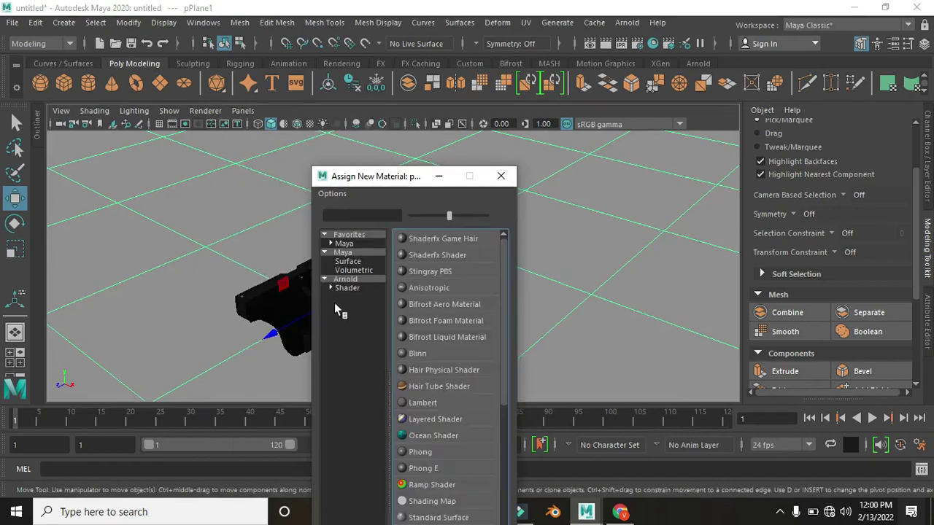
left_click(455, 432)
left_click(839, 135)
left_click(742, 308)
left_click_drag(761, 308, 807, 313)
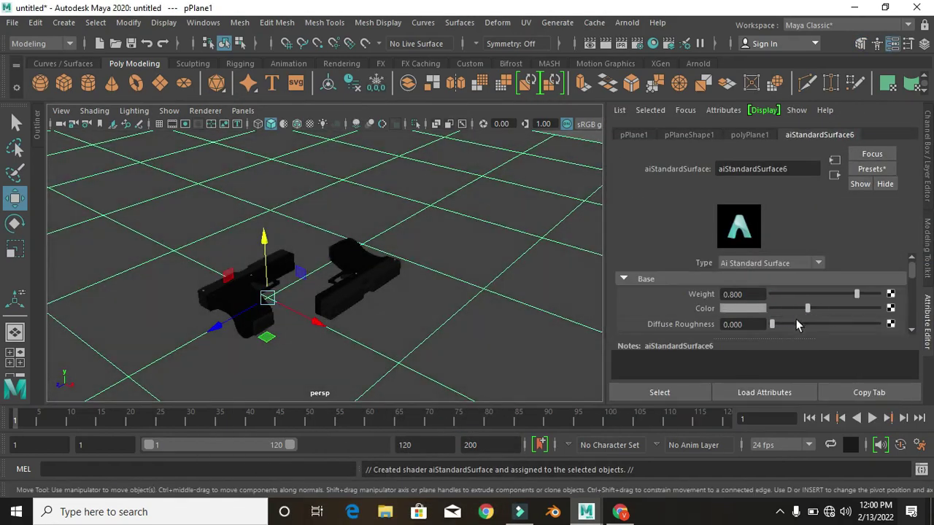
Turn on the resolution frame and check the camera bookmark editor
left_click(185, 123)
mouse_move(254, 267)
left_mouse_down("alt")
mouse_move(324, 278)
mouse_move(379, 262)
left_mouse_up("alt")
scroll(310, 281, "up", 2)
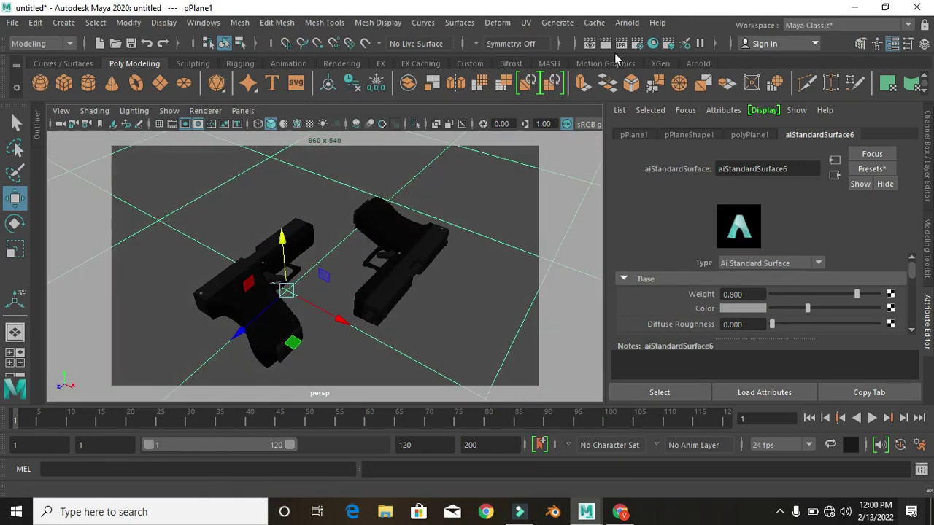
left_click(61, 110)
left_click(288, 357)
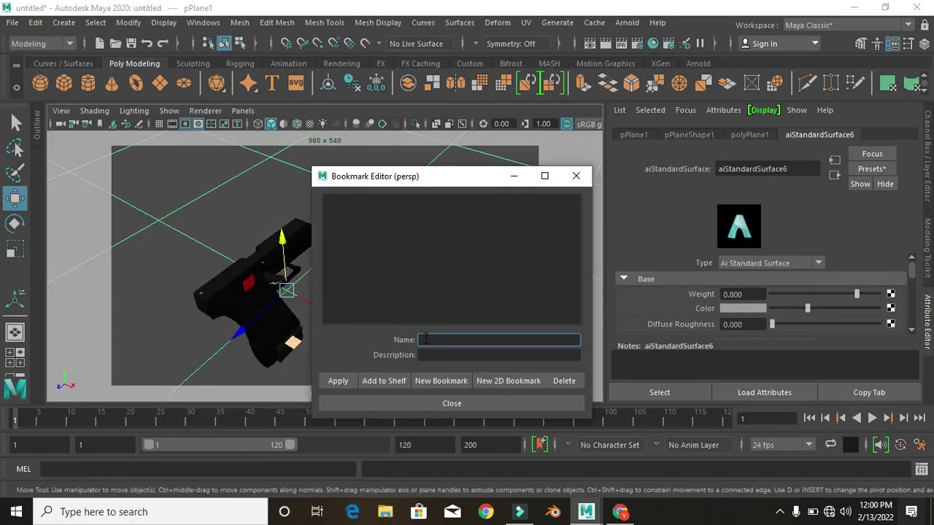
left_click(575, 176)
Create an Arnold area light and rotate and scale it above the two guns
left_click(627, 22)
left_click(821, 91)
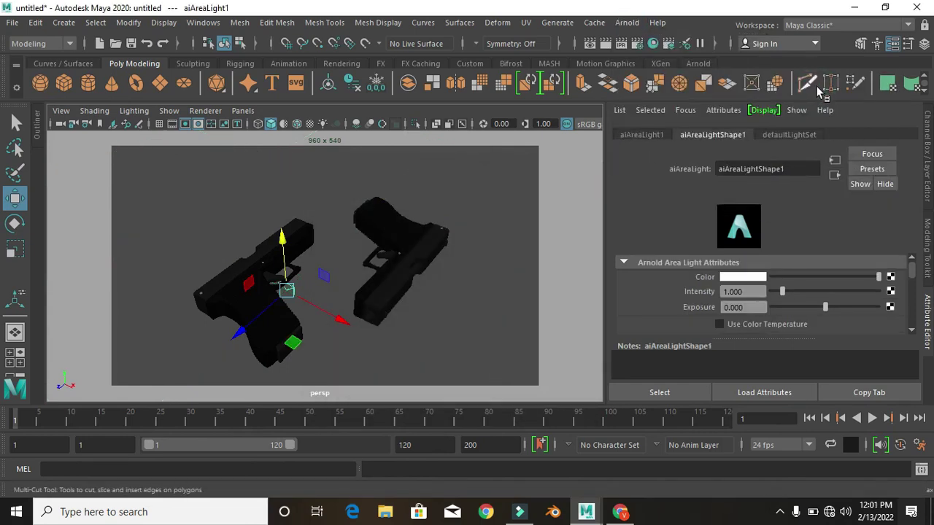
scroll(788, 309, "down", 2)
scroll(751, 315, "down", 3)
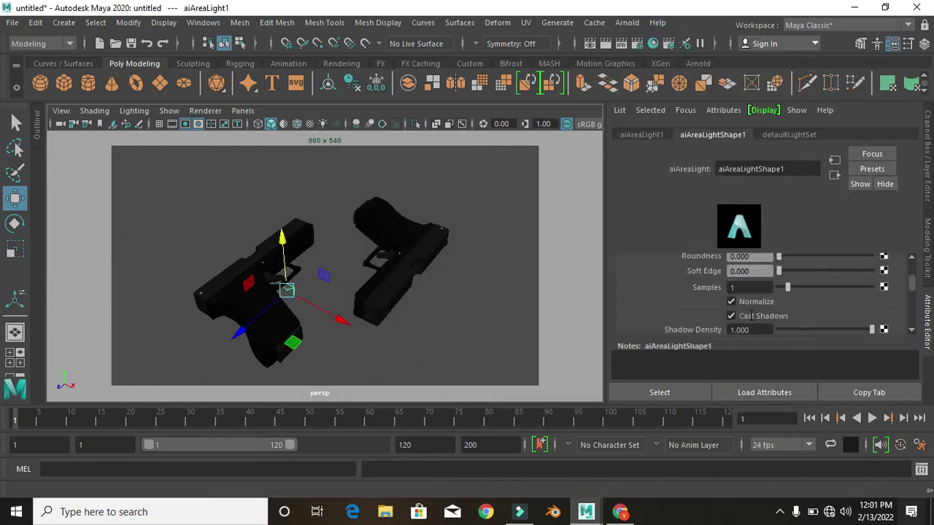
key("f")
key("e")
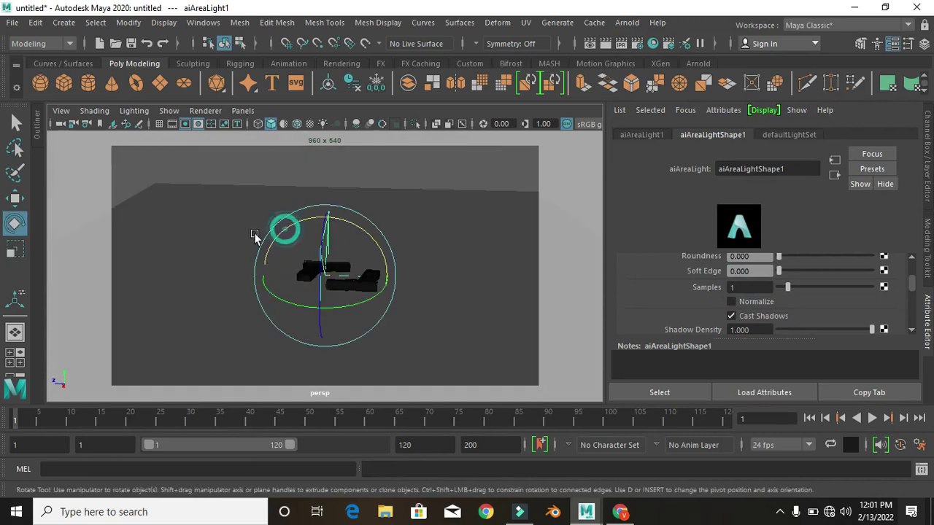
key("r")
scroll(340, 256, "down", 5)
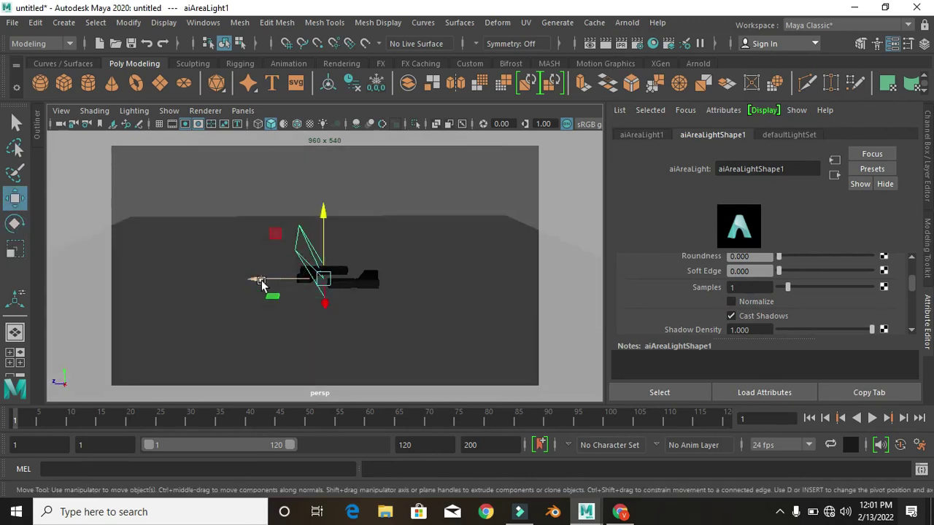
left_click_drag(398, 170, 268, 239, "alt")
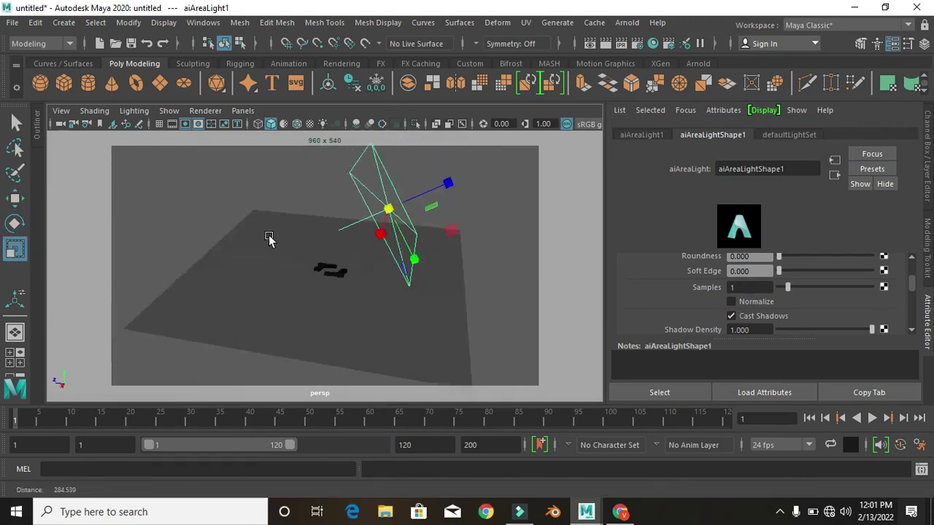
scroll(363, 243, "down", 3)
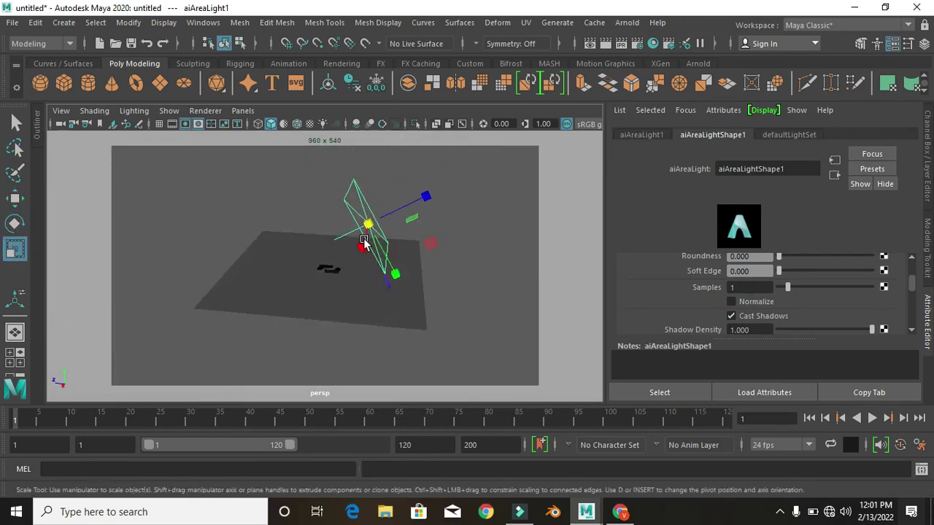
scroll(327, 287, "up", 5)
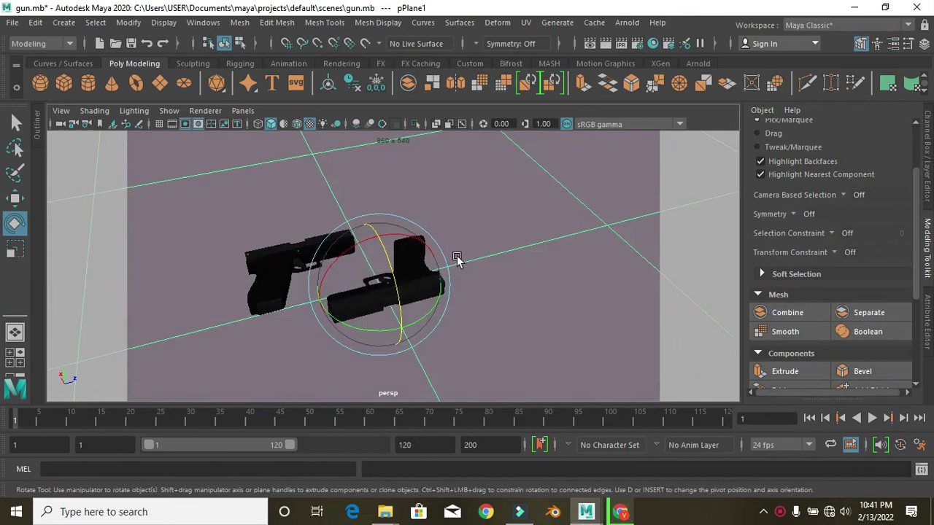
Isolate one of the two guns and show wireframe over its shaded parts
left_click_drag(454, 256, 316, 229, "alt")
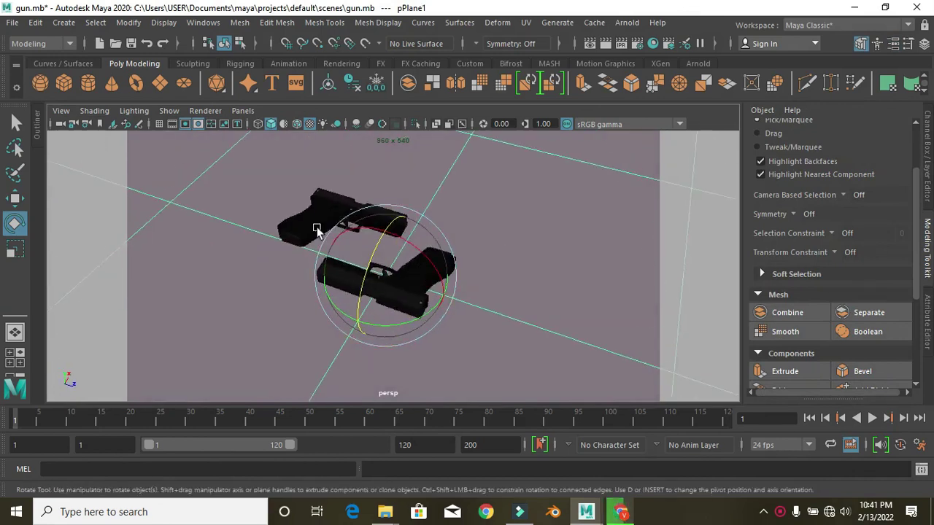
left_click(344, 250)
mouse_move(416, 256)
left_mouse_down()
mouse_move(332, 218)
mouse_move(307, 229)
left_mouse_up()
key("ctrl+1")
left_click_drag(321, 261, 350, 278, "alt")
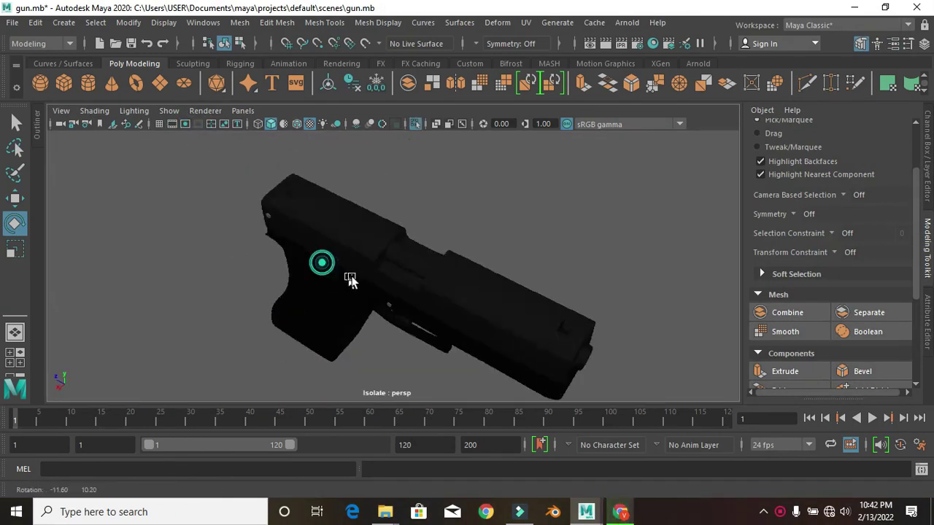
left_click(296, 125)
left_click(381, 229)
left_click(417, 236)
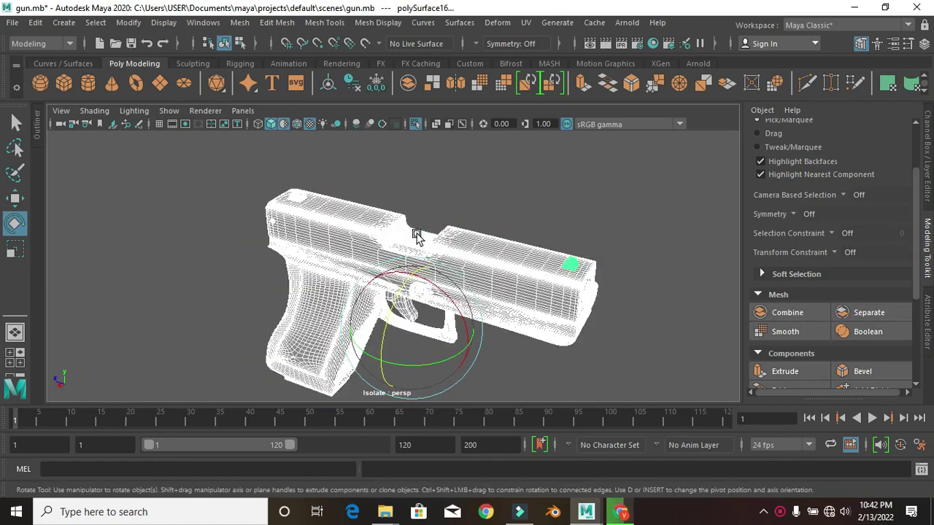
right_click_drag(417, 236, 475, 260, "alt")
Select the small block pCube18 on the slide in side view and frame it
key("space")
left_click(470, 340)
key("space")
key("w")
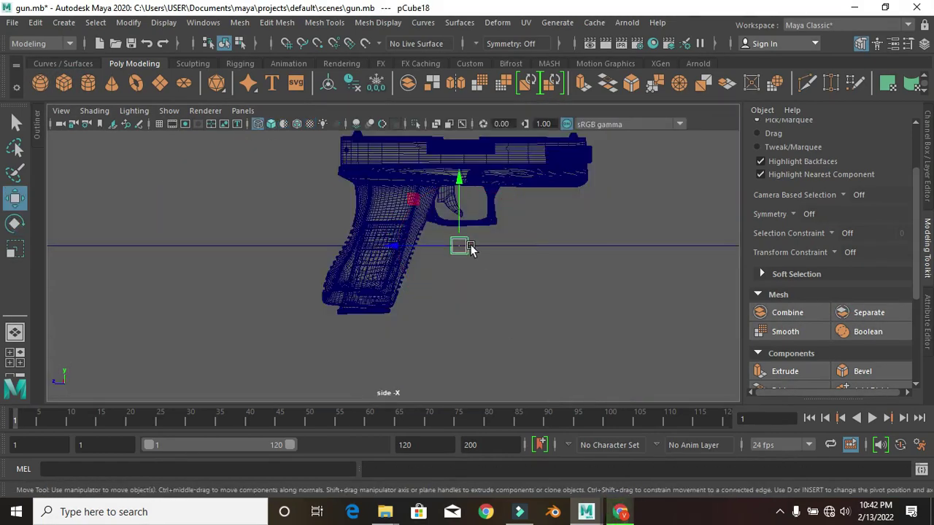
key("f")
right_click_drag(475, 240, 328, 272, "alt")
key("r")
left_click_drag(398, 173, 437, 241)
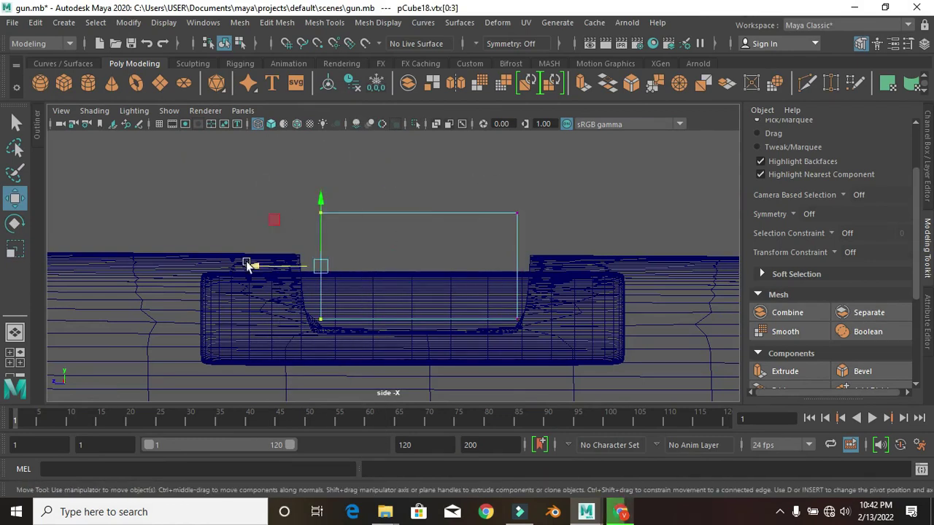
Split the block along an edge ring and bevel the new edges
right_click_drag(335, 270, 309, 95)
left_click(308, 262)
right_click_drag(309, 262, 300, 292, "ctrl")
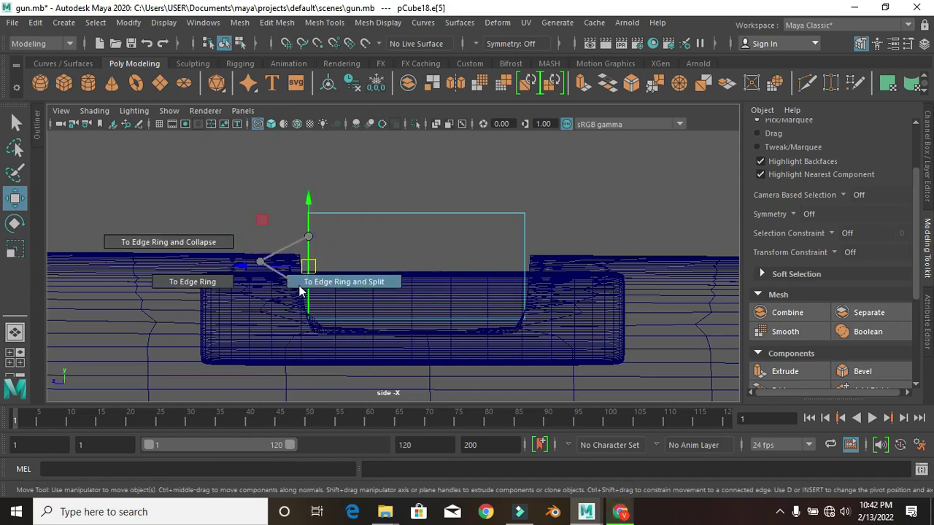
key("ctrl+b")
Scale the block's two top vertices outward to taper its sides
right_click_drag(308, 146, 241, 138)
left_click_drag(525, 288, 354, 267)
key("r")
left_click_drag(535, 267, 435, 283, "alt")
key("space")
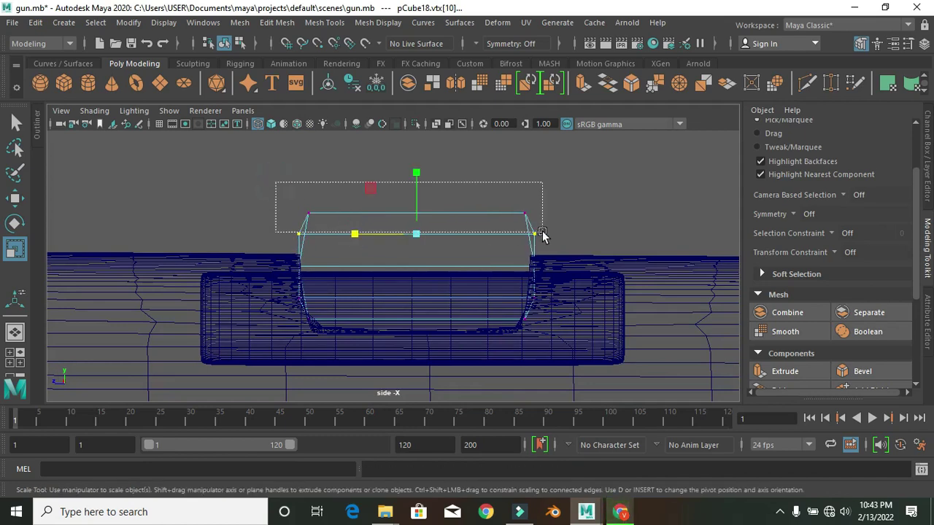
left_click(343, 213)
Return to perspective, isolate the gun body, and frame the small block for edge selection
key("space")
key("ctrl+1")
left_click_drag(413, 259, 529, 231, "alt")
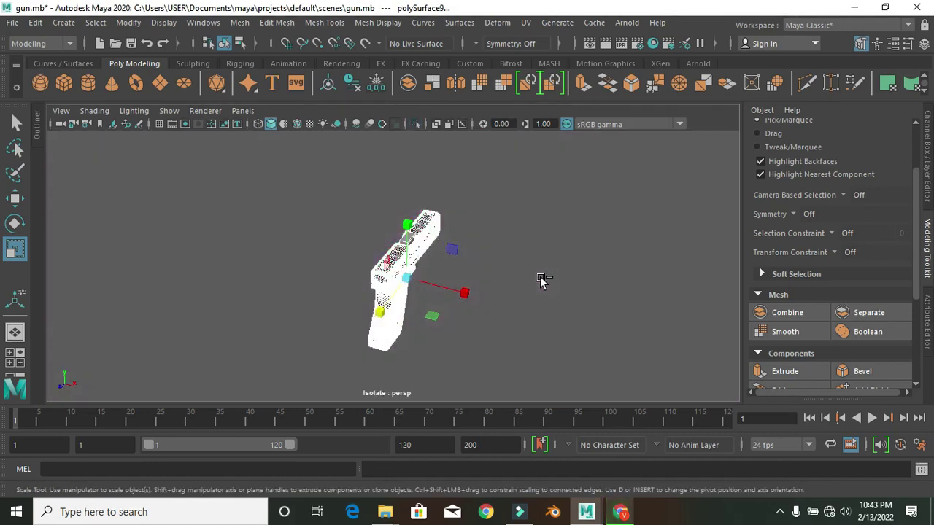
left_click(396, 271)
key("f")
mouse_move(377, 264)
left_mouse_down("alt")
mouse_move(508, 273)
mouse_move(435, 270)
mouse_move(442, 298)
mouse_move(415, 204)
mouse_move(416, 229)
mouse_move(330, 254)
mouse_move(311, 275)
left_mouse_up("alt")
key("w")
key("F10")
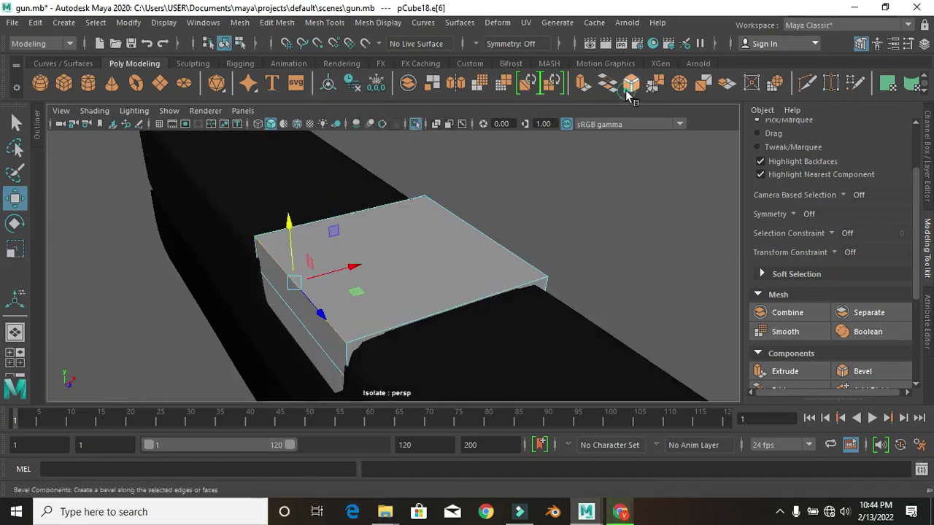
Bevel the block's selected edges with Fraction 0.5 and 2 segments
left_click(627, 93)
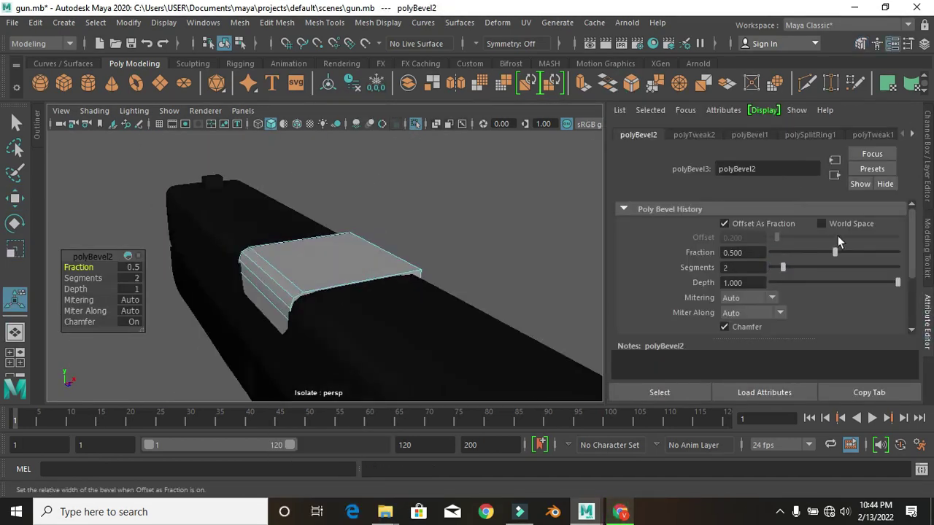
right_click_drag(335, 186, 379, 115)
left_click_drag(379, 114, 278, 302, "alt")
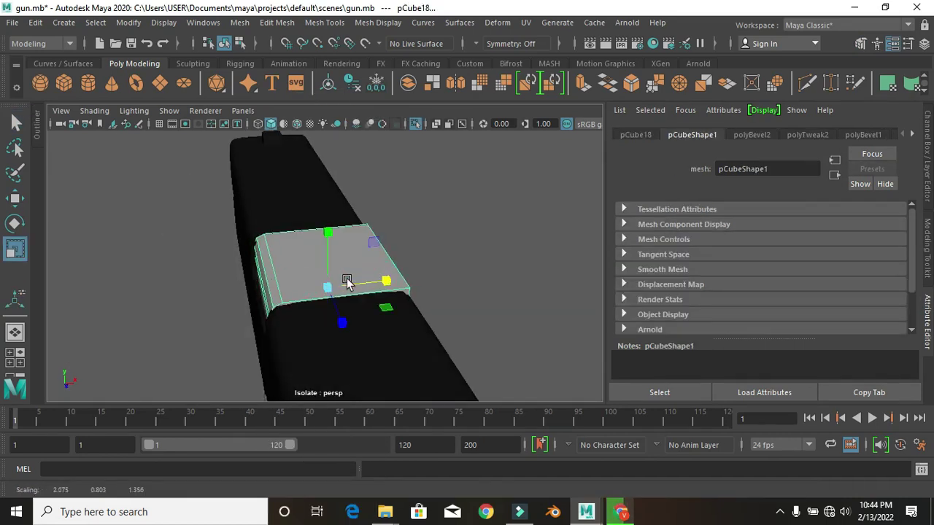
left_click(284, 124)
left_click_drag(282, 198, 302, 268, "alt")
key("w")
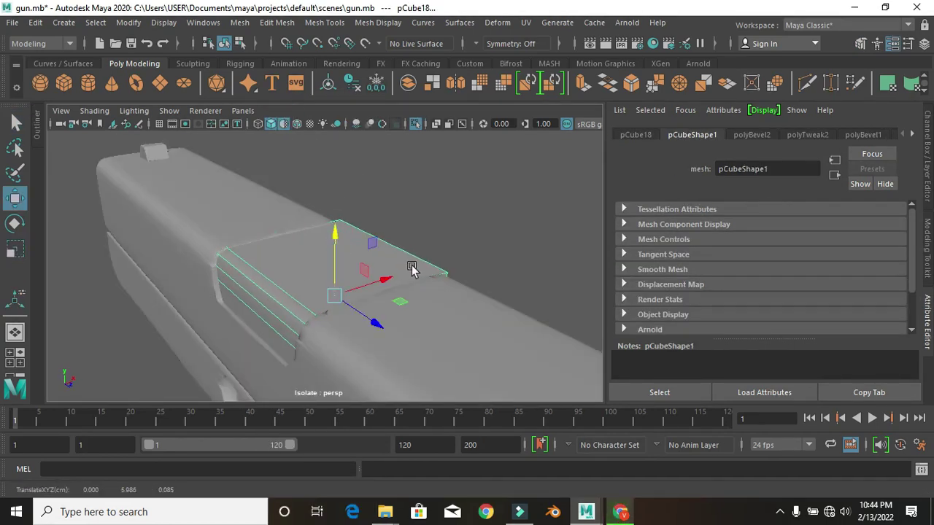
mouse_move(389, 278)
left_mouse_down("alt")
mouse_move(382, 313)
mouse_move(305, 284)
left_mouse_up("alt")
Undo a stray deletion, then insert an edge loop across the block
right_click_drag(283, 134, 233, 131)
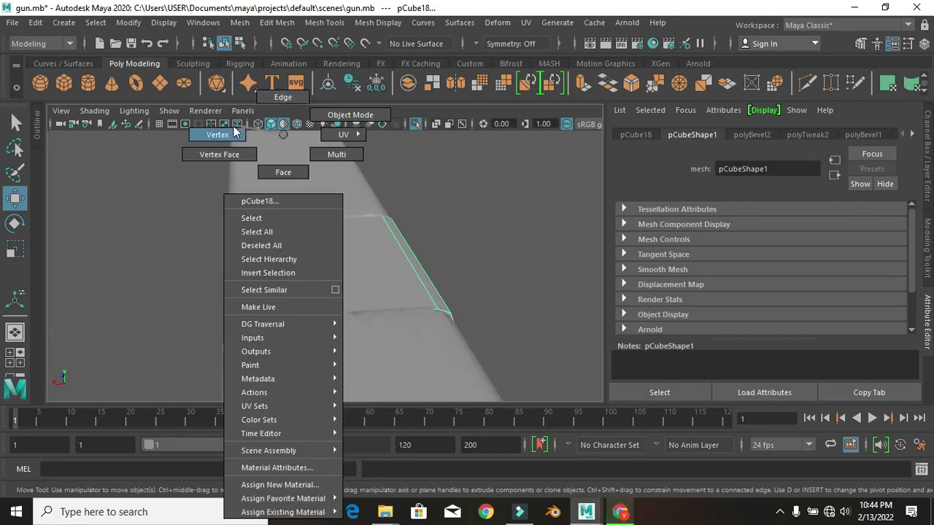
right_click_drag(267, 167, 277, 171)
mouse_move(277, 172)
left_mouse_down("alt")
mouse_move(309, 316)
mouse_move(142, 315)
left_mouse_up("alt")
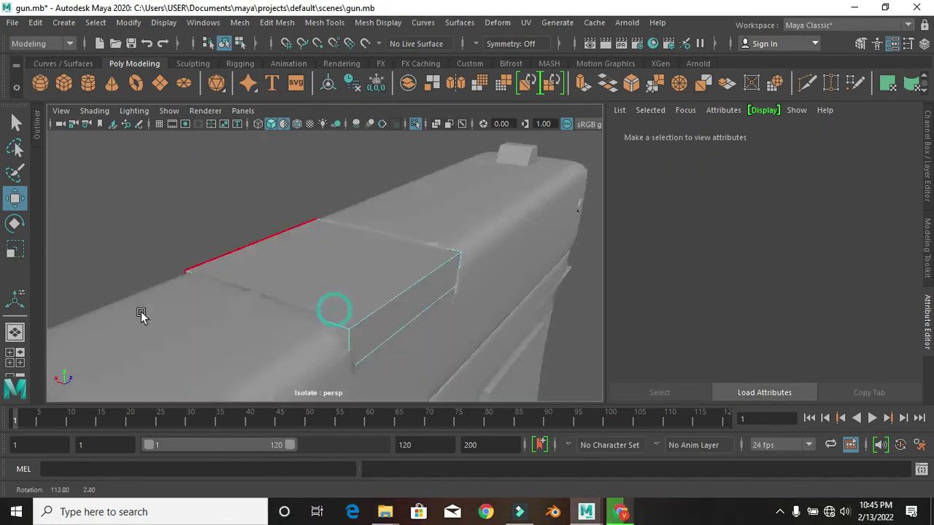
key("ctrl+z")
key("ctrl+z")
left_click(287, 348)
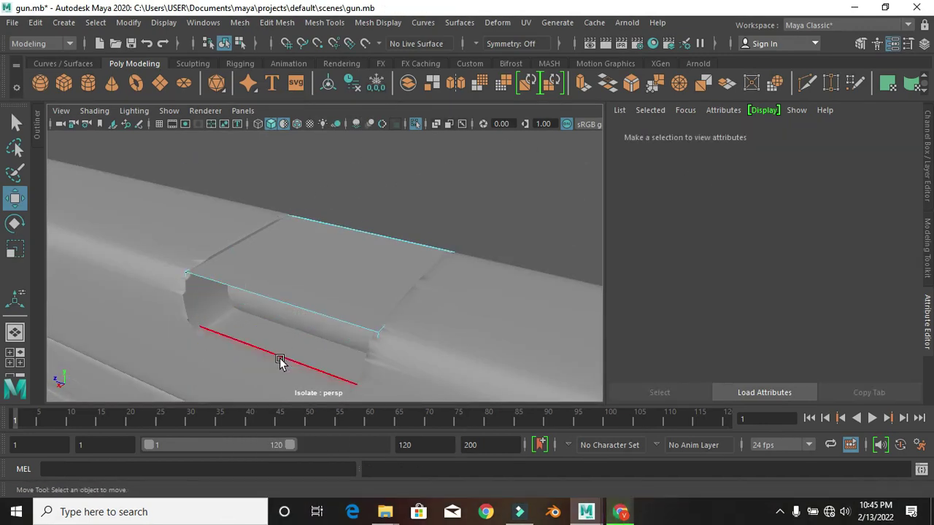
mouse_move(286, 308)
left_mouse_down("alt")
mouse_move(336, 270)
mouse_move(349, 206)
left_mouse_up("alt")
left_click(325, 22)
left_click(343, 138)
left_click(357, 196)
Select one face of the block and extrude it with Ctrl+E
right_click(308, 134)
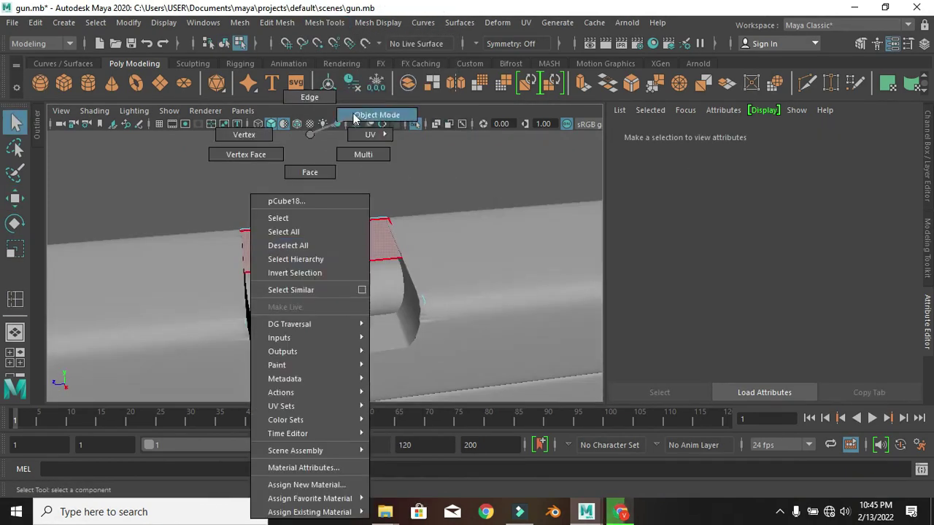
left_click(309, 214)
left_click(329, 212)
key("ctrl+e")
key("ctrl+z")
Extrude the block's face again, then select the cutter block's top-right vertices
left_click_drag(287, 183, 283, 239, "alt")
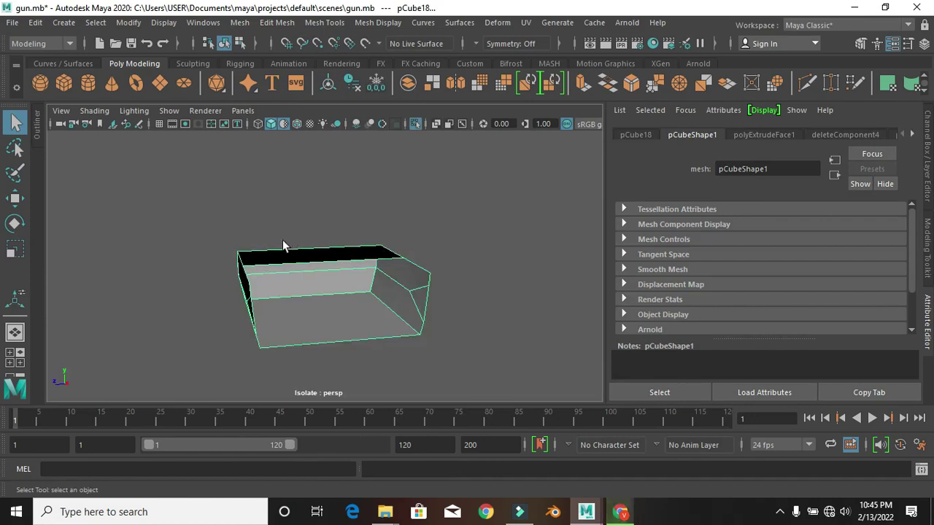
key("ctrl+e")
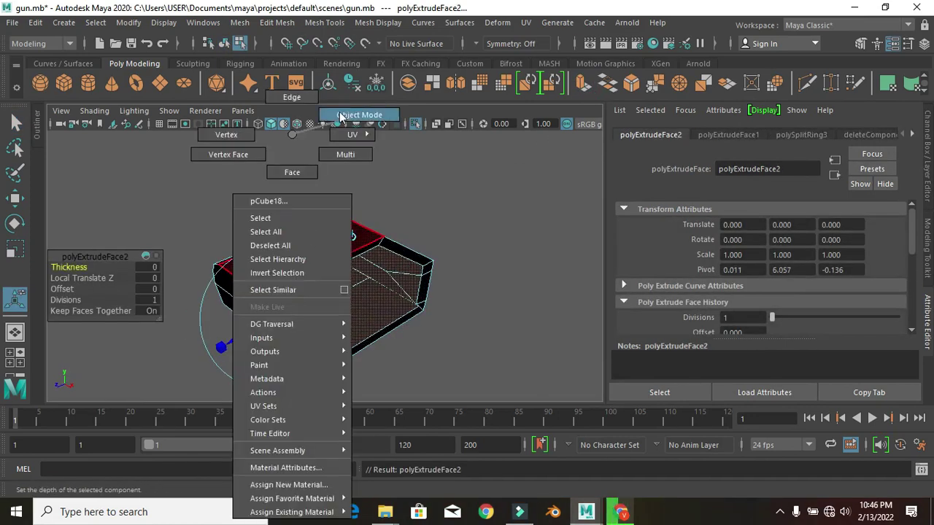
right_click_drag(290, 133, 349, 150)
left_click(417, 192)
mouse_move(417, 192)
left_mouse_down("alt")
mouse_move(339, 304)
mouse_move(392, 284)
left_mouse_up("alt")
left_click(339, 304)
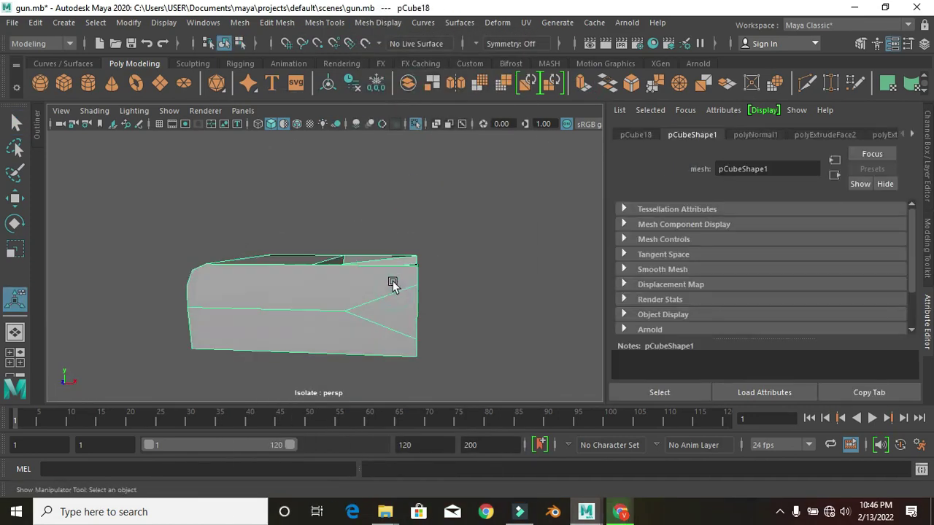
left_click_drag(361, 221, 440, 271)
key("w")
Insert two edge loops across the cutter block
mouse_move(417, 202)
left_mouse_down("alt")
mouse_move(371, 283)
mouse_move(299, 136)
left_mouse_up("alt")
right_click_drag(298, 135, 365, 115)
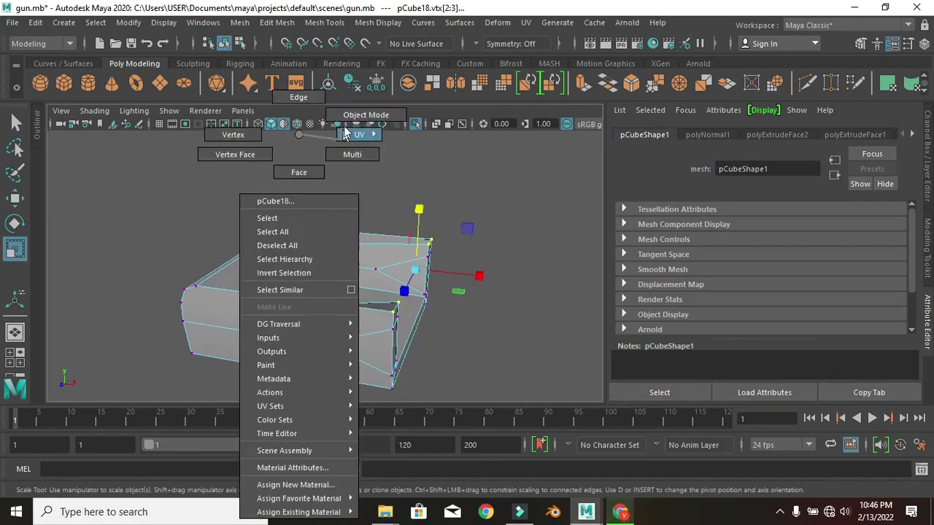
left_click(324, 21)
left_click(343, 93)
left_click_drag(233, 230, 209, 270, "alt")
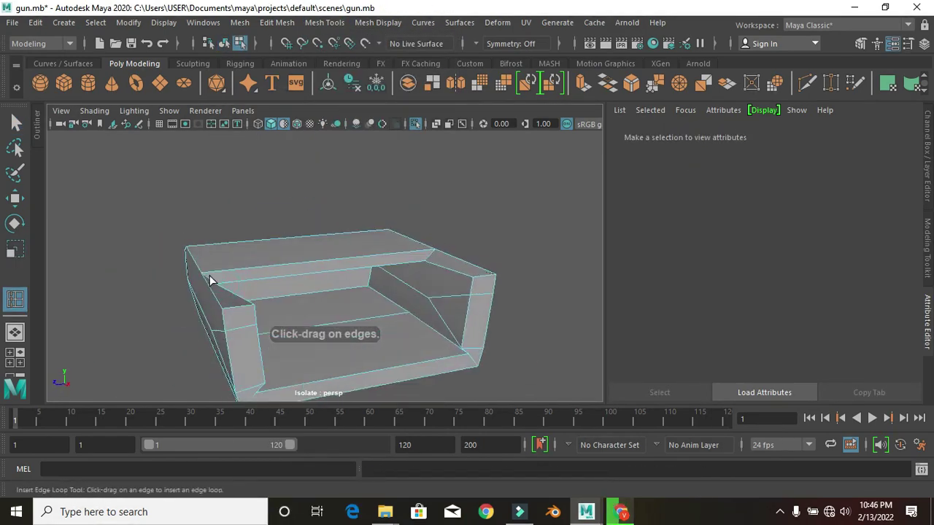
scroll(209, 270, "up", 2)
left_click(179, 313)
mouse_move(173, 308)
left_mouse_down("alt")
mouse_move(348, 292)
mouse_move(325, 328)
left_mouse_up("alt")
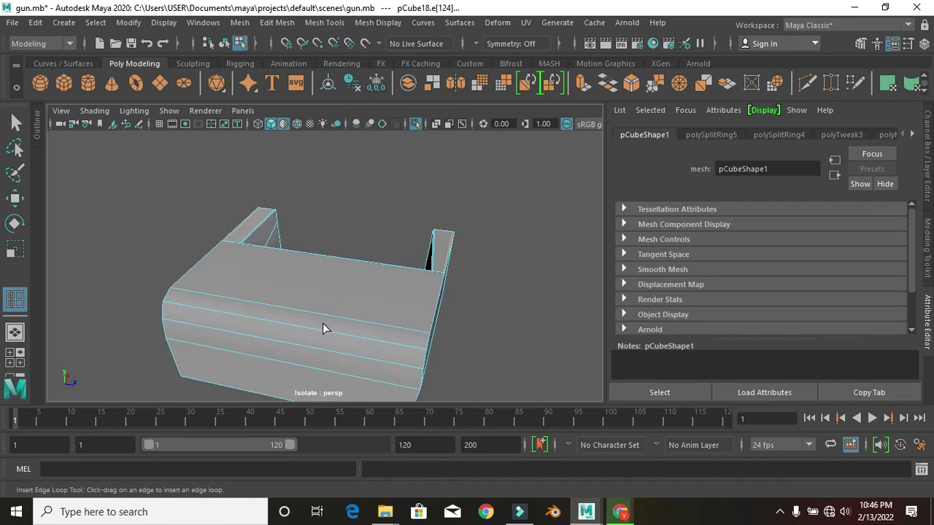
left_click(416, 385)
mouse_move(416, 386)
left_mouse_down("alt")
mouse_move(292, 297)
mouse_move(146, 302)
mouse_move(262, 340)
mouse_move(312, 375)
left_mouse_up("alt")
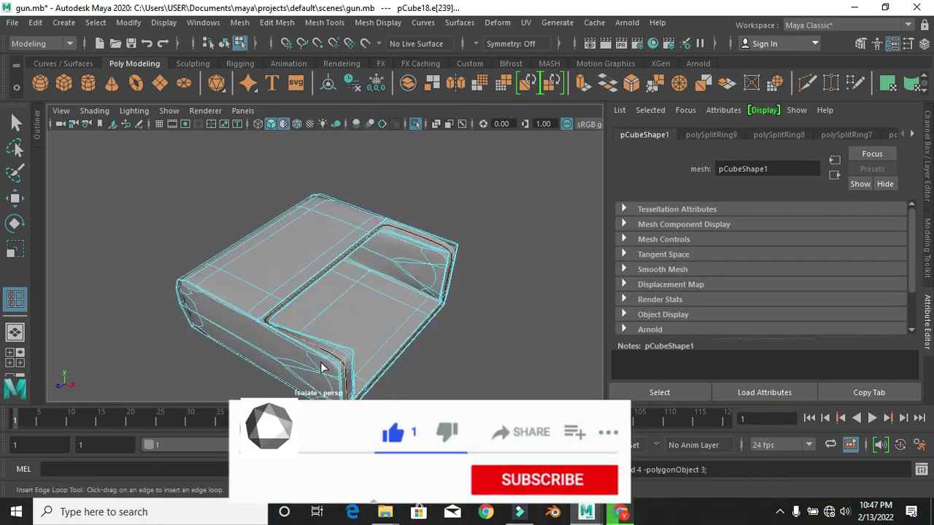
Exit isolation to show the whole gun and pick out the cutter block and slide body
right_click_drag(396, 139, 460, 115)
key("ctrl+1")
mouse_move(305, 265)
left_mouse_down("alt")
mouse_move(441, 238)
mouse_move(303, 298)
mouse_move(350, 305)
mouse_move(398, 272)
left_mouse_up("alt")
left_click(302, 298)
key("r")
left_click(338, 287)
scroll(338, 287, "up", 3)
key("w")
Subtract the cutter block from the slide with Mesh > Booleans > Difference, then undo it
left_click(397, 271)
left_click(428, 302)
left_click(423, 307, "shift")
left_click(239, 23)
left_click(409, 70)
mouse_move(389, 267)
left_mouse_down("alt")
mouse_move(416, 229)
mouse_move(390, 267)
left_mouse_up("alt")
scroll(288, 292, "down", 5)
key("ctrl+z")
left_click(239, 22)
Rerun the Boolean Difference to cut the port, then select the ground plane
left_click(410, 70)
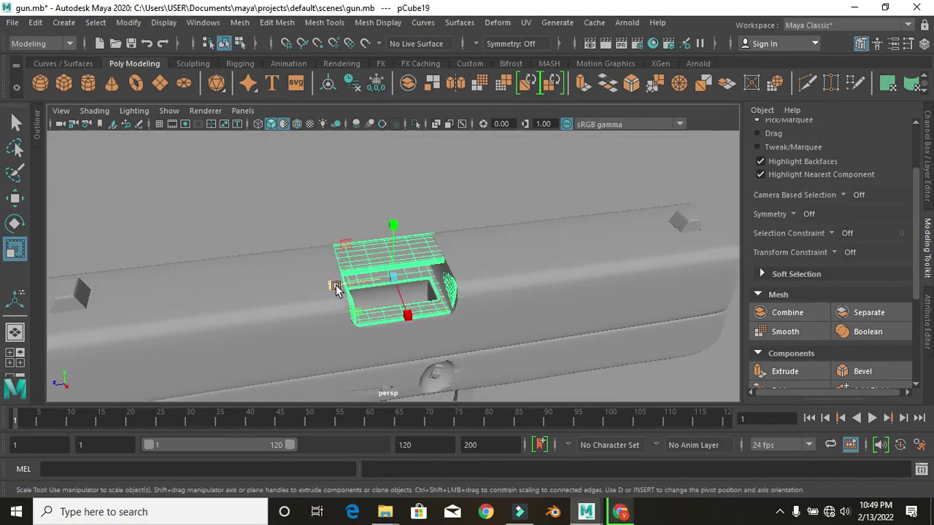
left_click_drag(463, 271, 421, 271, "alt")
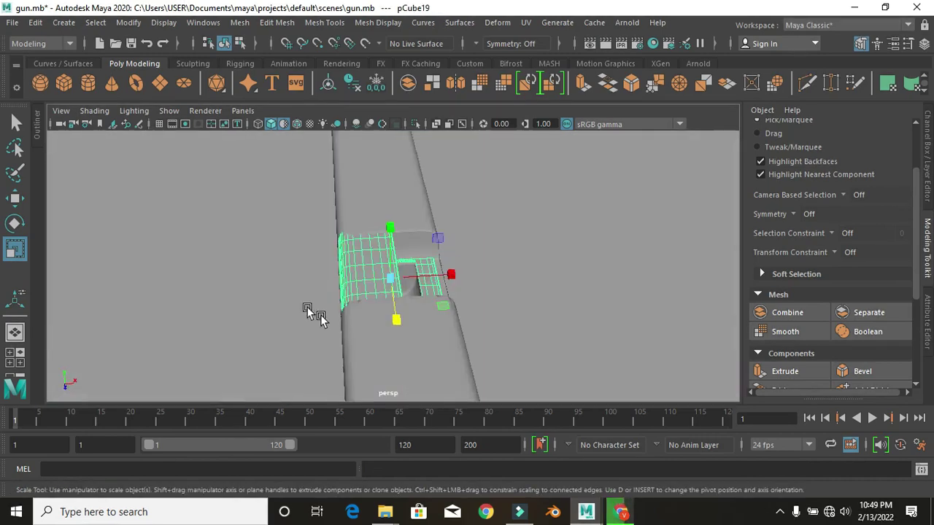
scroll(343, 321, "down", 3)
left_click(417, 309)
left_click_drag(417, 308, 357, 319, "alt")
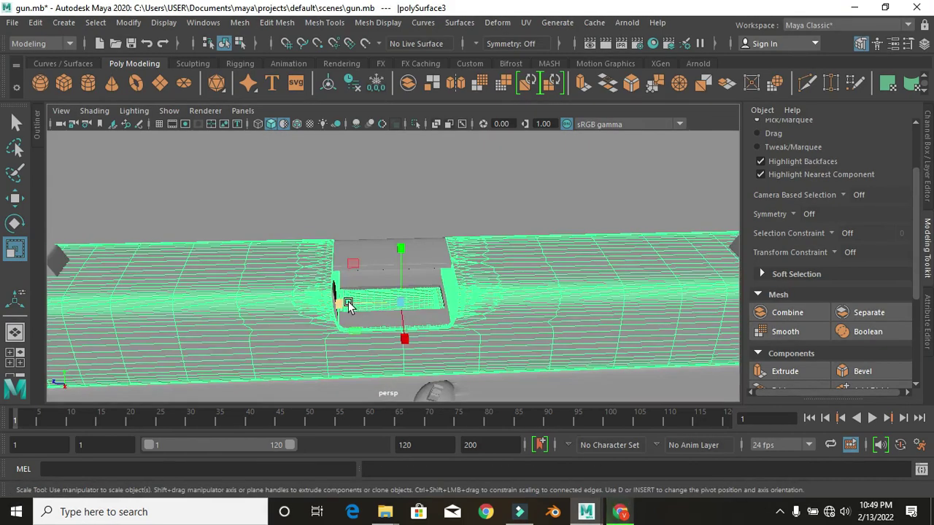
scroll(349, 305, "down", 3)
left_click(179, 286)
left_click_drag(180, 285, 490, 359, "alt")
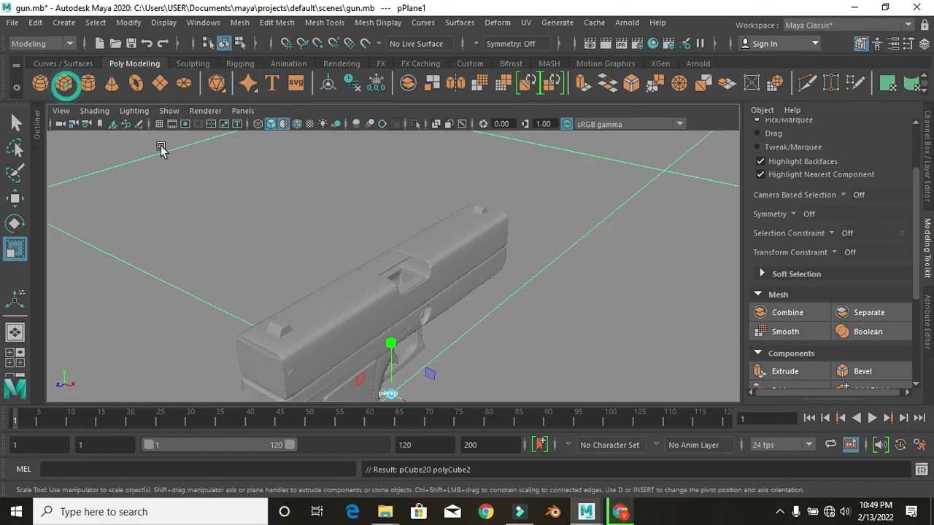
Select and frame the new cube pCube20, scaling it and working on its faces
key("ctrl+z")
key("f")
mouse_move(400, 240)
left_mouse_down("alt")
mouse_move(513, 292)
mouse_move(361, 309)
mouse_move(396, 212)
mouse_move(277, 244)
mouse_move(392, 258)
mouse_move(386, 303)
mouse_move(351, 309)
mouse_move(332, 164)
left_mouse_up("alt")
key("r")
key("F11")
right_click_drag(332, 164, 330, 133)
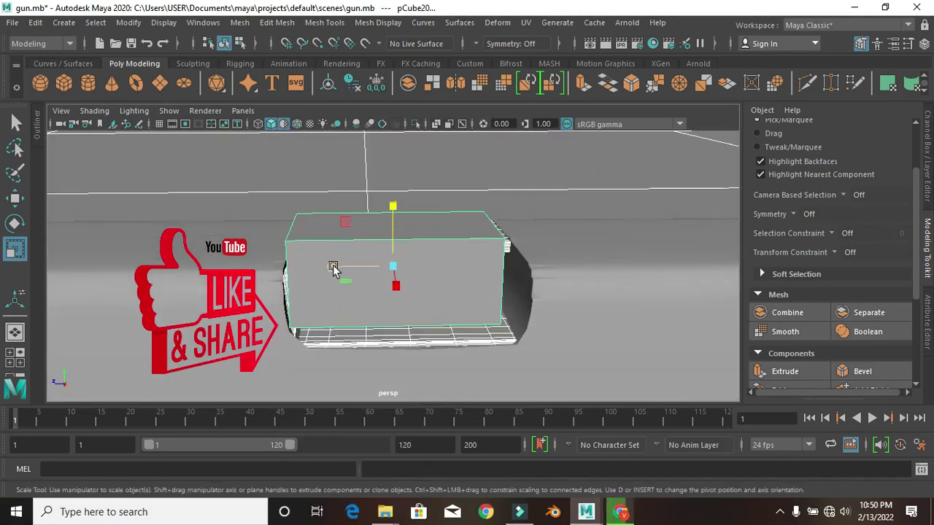
Position the cube in the side orthographic view, then switch it to edge selection
key("space")
left_click_drag(337, 266, 292, 267)
key("w")
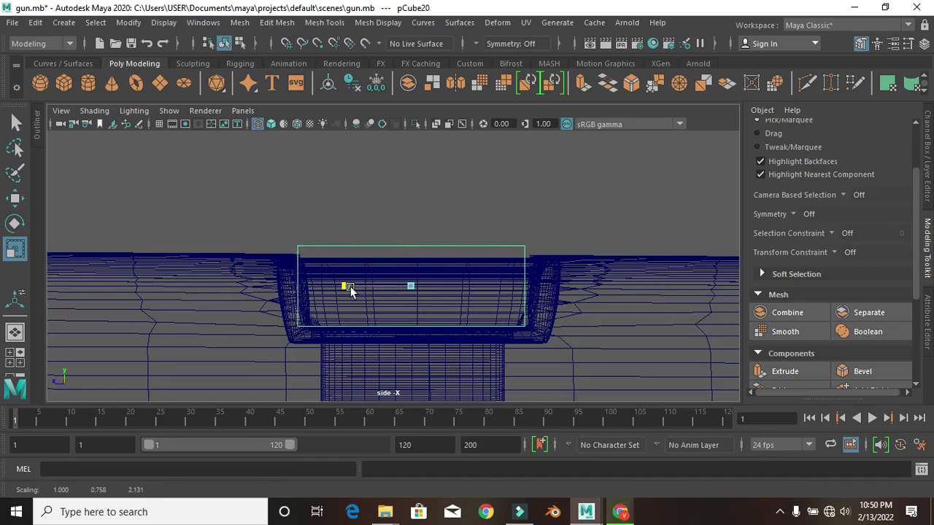
key("space")
key("space")
left_click_drag(338, 285, 417, 139, "alt")
right_click_drag(418, 139, 423, 98)
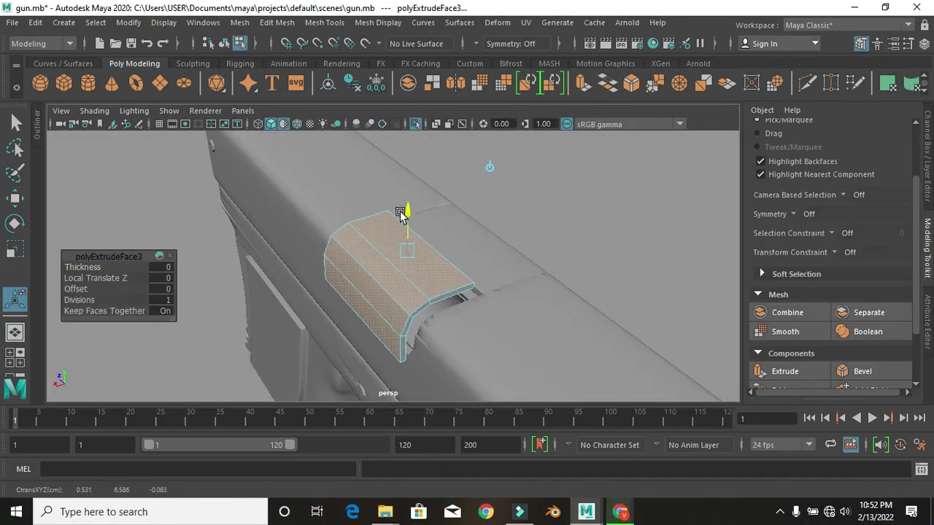
Insert edge loops on the cube and inspect the curved cover over the slide port
right_click(400, 132)
left_click(277, 22)
left_click(369, 95)
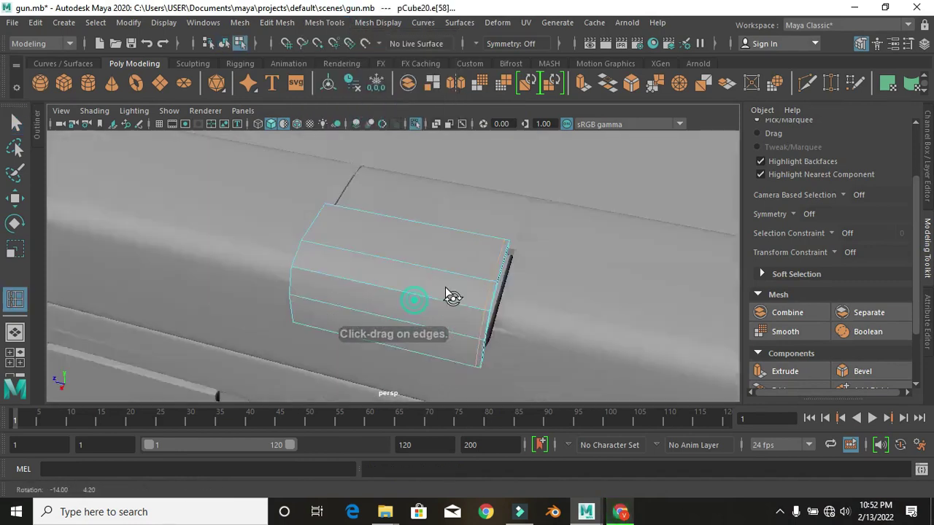
left_click_drag(447, 294, 309, 240, "alt")
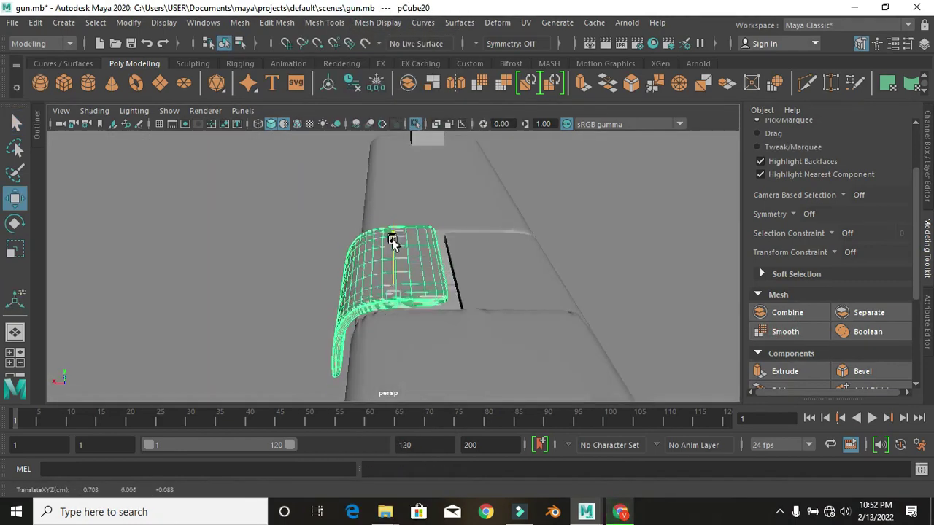
left_click_drag(393, 243, 333, 328, "alt")
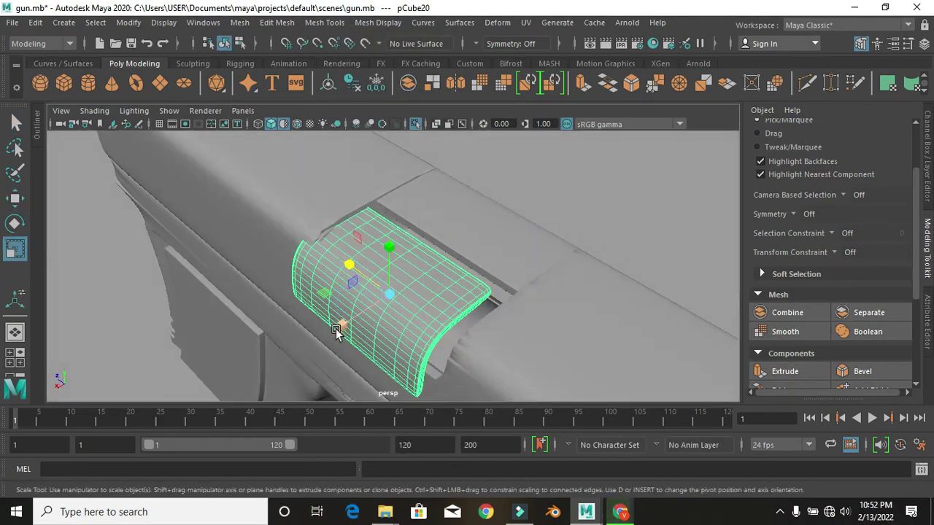
mouse_move(375, 298)
left_mouse_down("alt")
mouse_move(347, 279)
mouse_move(428, 327)
mouse_move(365, 287)
mouse_move(365, 243)
left_mouse_up("alt")
right_click_drag(364, 243, 459, 246, "alt")
Boolean the pistol parts together into a single mesh, polySurface2
left_click_drag(459, 246, 386, 250, "alt")
left_click(386, 250)
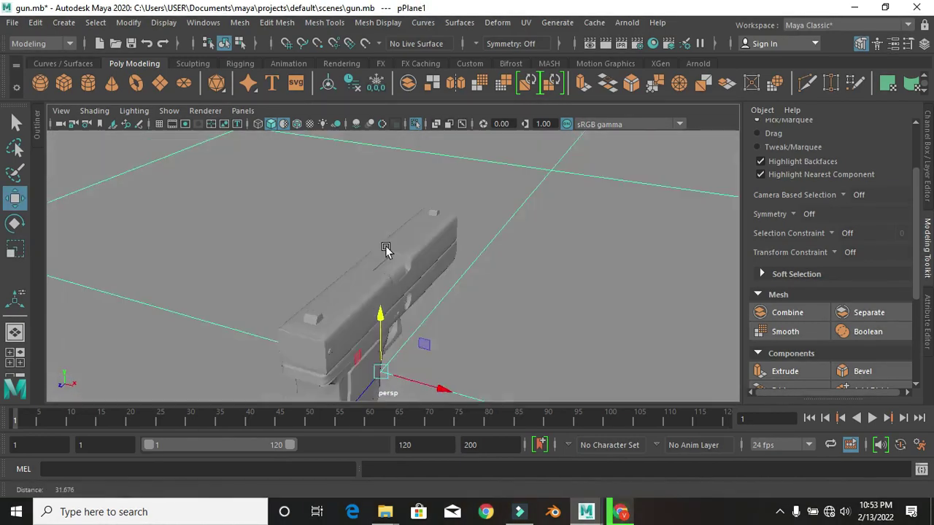
mouse_move(255, 146)
right_mouse_down("alt")
mouse_move(344, 267)
mouse_move(409, 304)
right_mouse_up("alt")
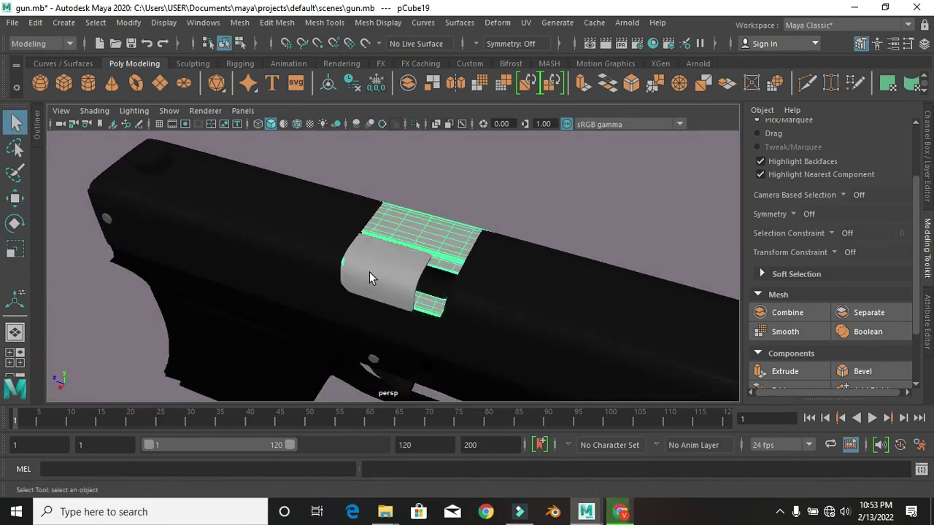
left_click_drag(369, 272, 387, 135, "alt")
right_click_drag(386, 135, 469, 319)
Rotate the merged pistol so it lies level on the ground plane
mouse_move(497, 344)
left_mouse_down("alt")
mouse_move(482, 358)
mouse_move(381, 267)
mouse_move(463, 297)
mouse_move(286, 231)
mouse_move(233, 173)
left_mouse_up("alt")
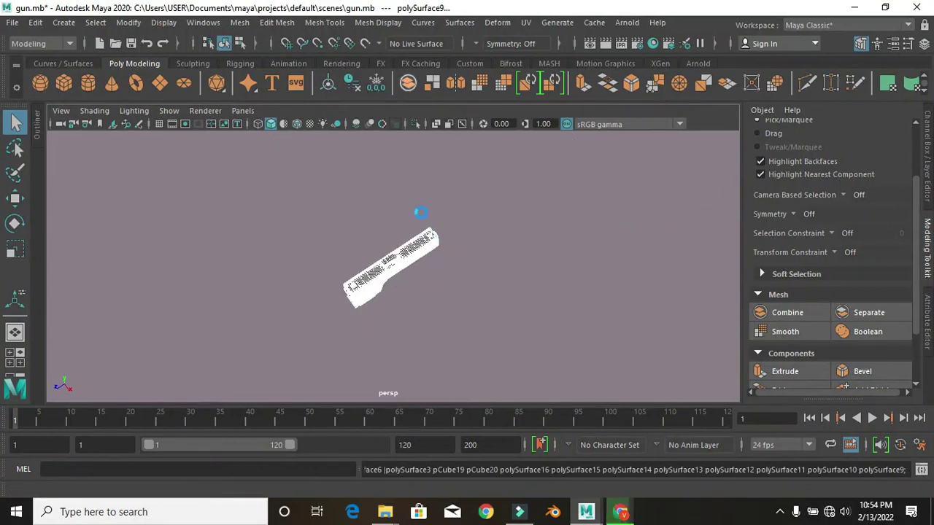
left_click_drag(391, 241, 407, 288)
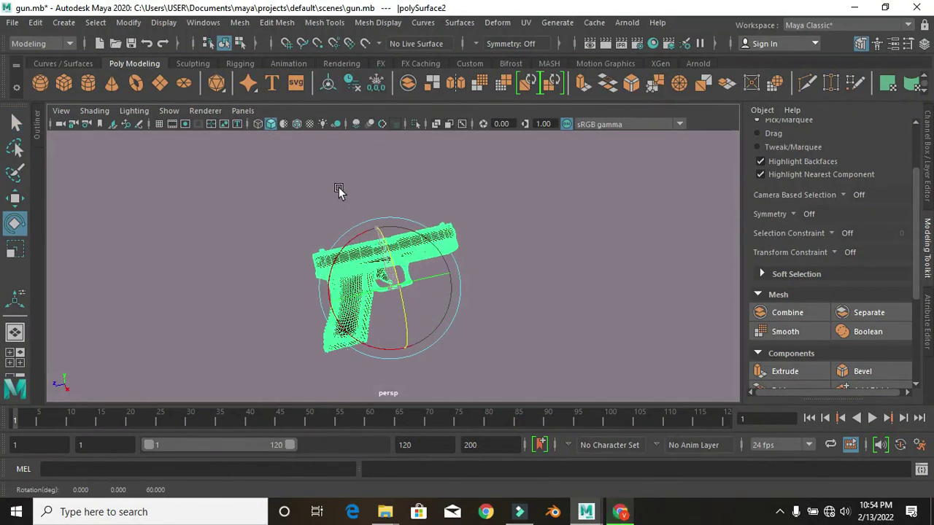
left_click_drag(338, 190, 492, 291, "alt")
key("space")
key("space")
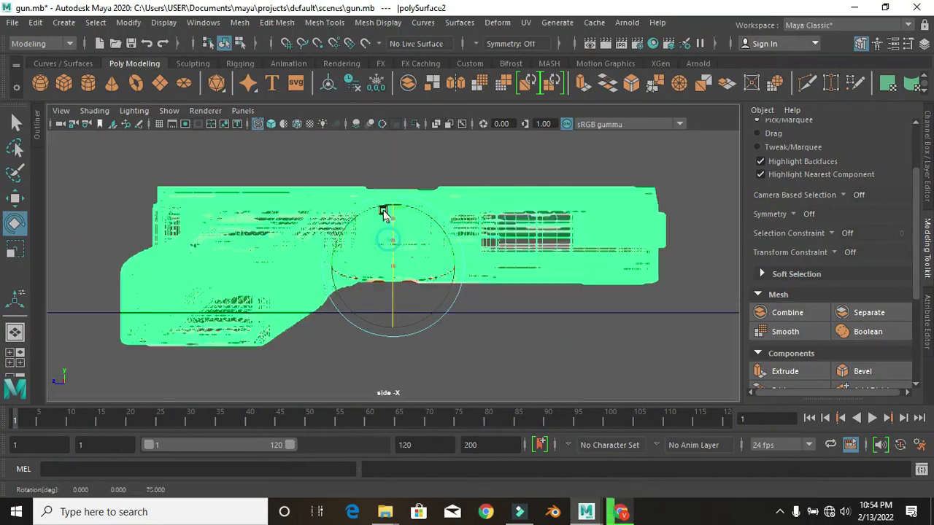
Duplicate the pistol with Ctrl+D and move the copy away from the original
key("space")
key("space")
key("ctrl+d")
key("w")
mouse_move(430, 251)
left_mouse_down()
mouse_move(386, 317)
mouse_move(446, 348)
mouse_move(496, 277)
left_mouse_up()
key("e")
left_click_drag(640, 294, 421, 284, "alt")
Rotate the copy to an angle and position it beside the original in top view
key("space")
key("space")
left_click_drag(430, 216, 482, 317)
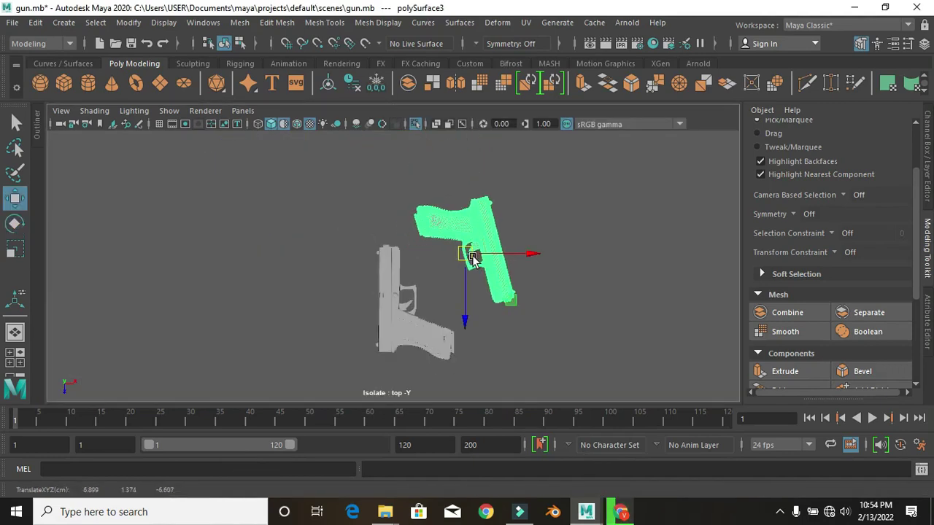
key("e")
left_click_drag(504, 194, 533, 263)
key("w")
key("space")
key("space")
mouse_move(403, 223)
left_mouse_down("alt")
mouse_move(448, 270)
mouse_move(459, 307)
left_mouse_up("alt")
key("space")
left_click_drag(257, 181, 271, 157)
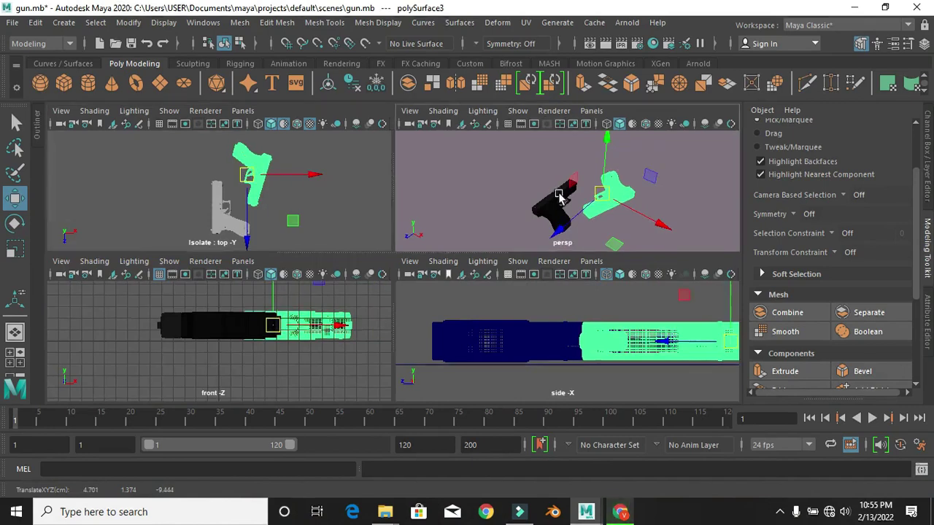
key("space")
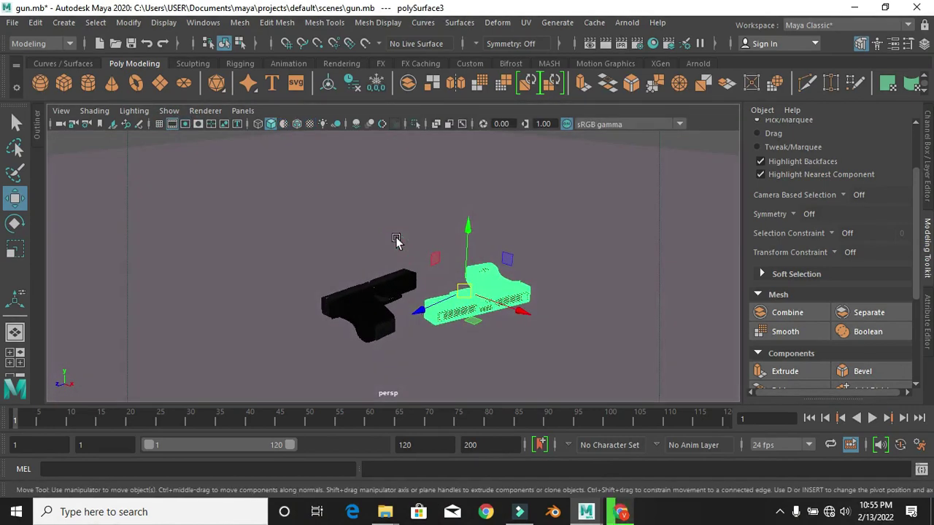
Render both black pistols on the grey ground with Arnold, then re-render from a closer angle
right_click_drag(185, 148, 431, 293, "alt")
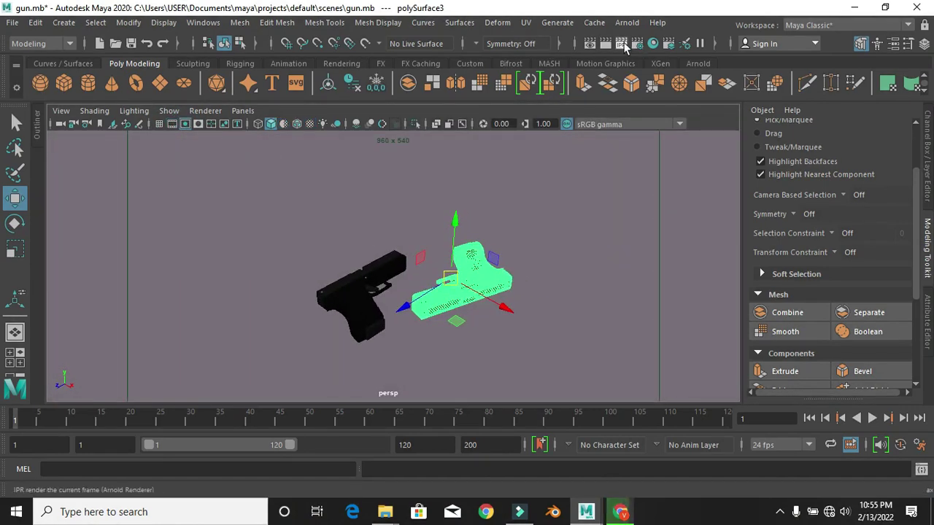
left_click(623, 44)
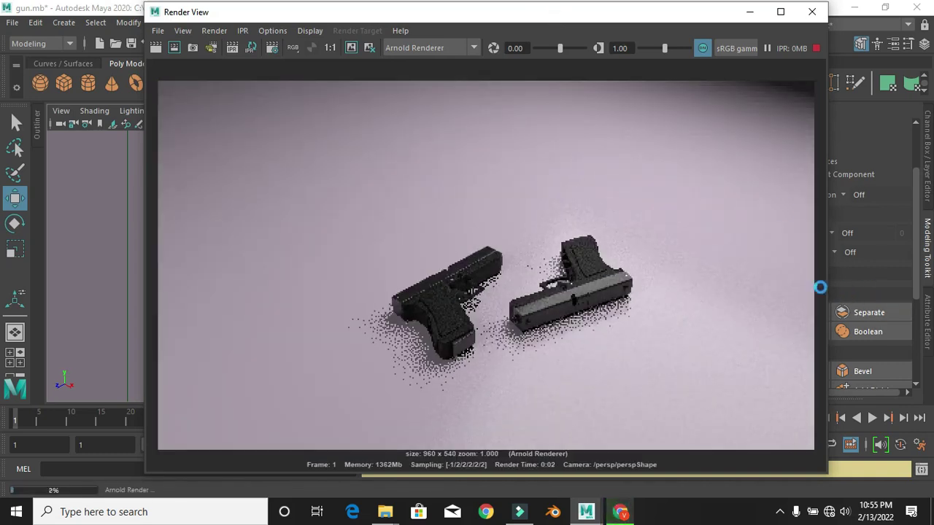
left_click(809, 11)
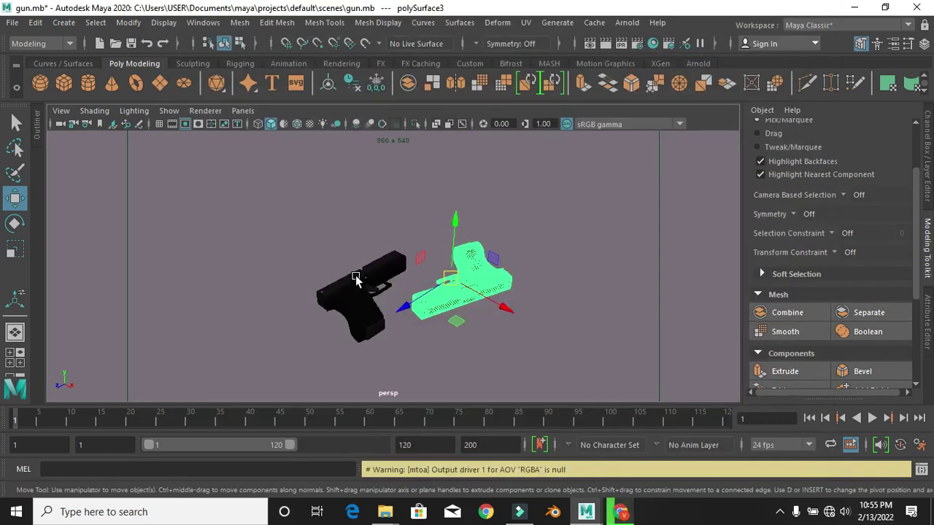
left_click_drag(355, 275, 467, 278, "alt")
left_click(621, 45)
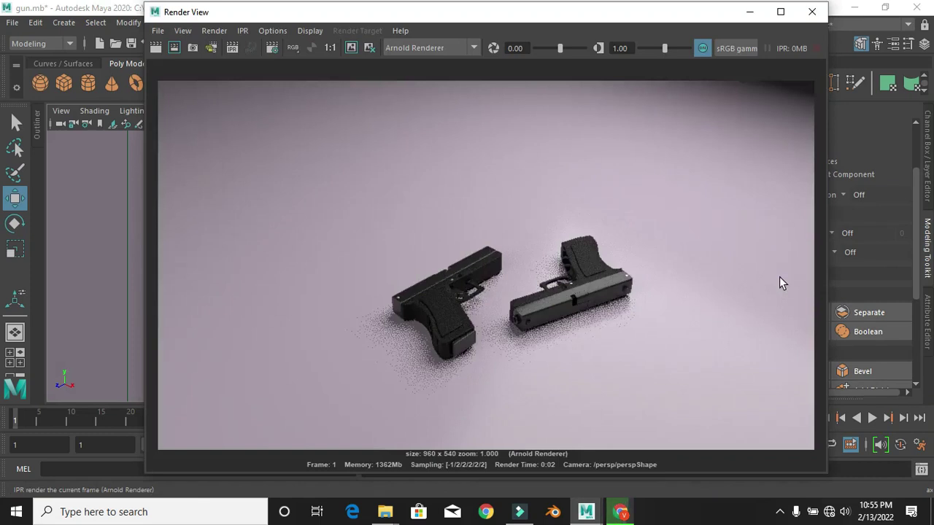